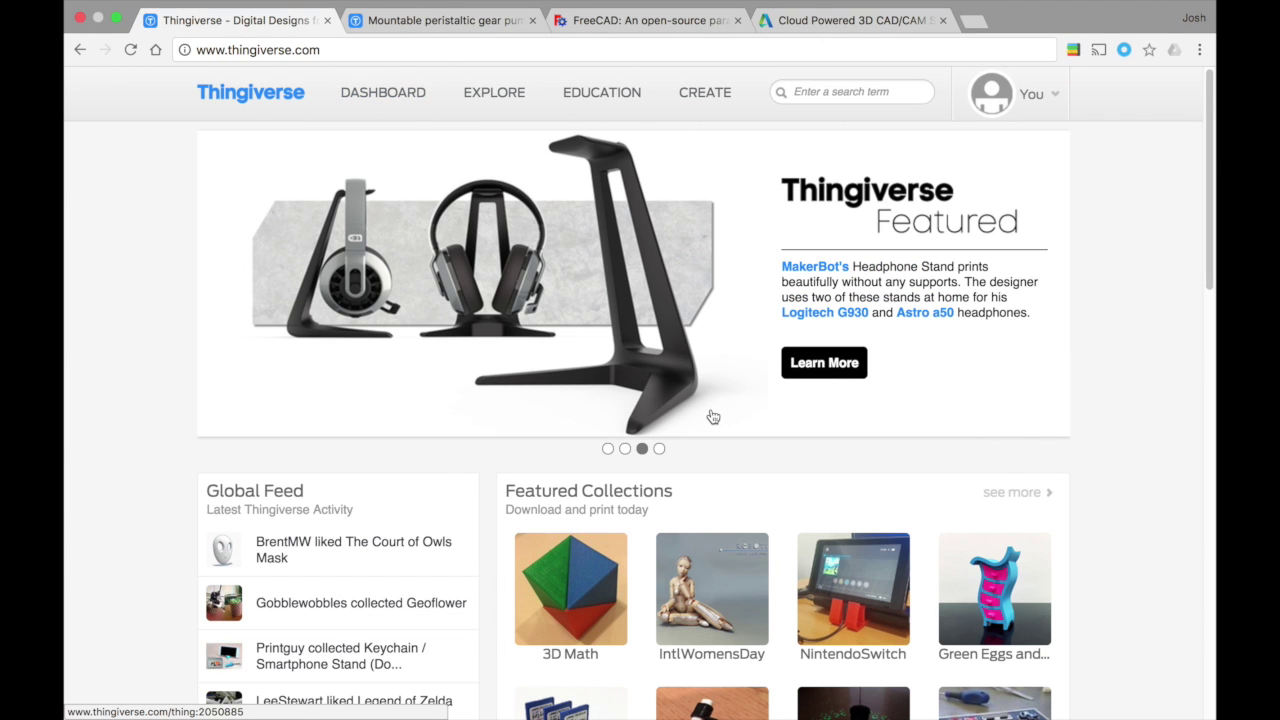
- Look through the Thingiverse home page, the peristaltic gear pump page, and the FreeCAD and Fusion 360 product sites
scroll(709, 429, "down", 5)
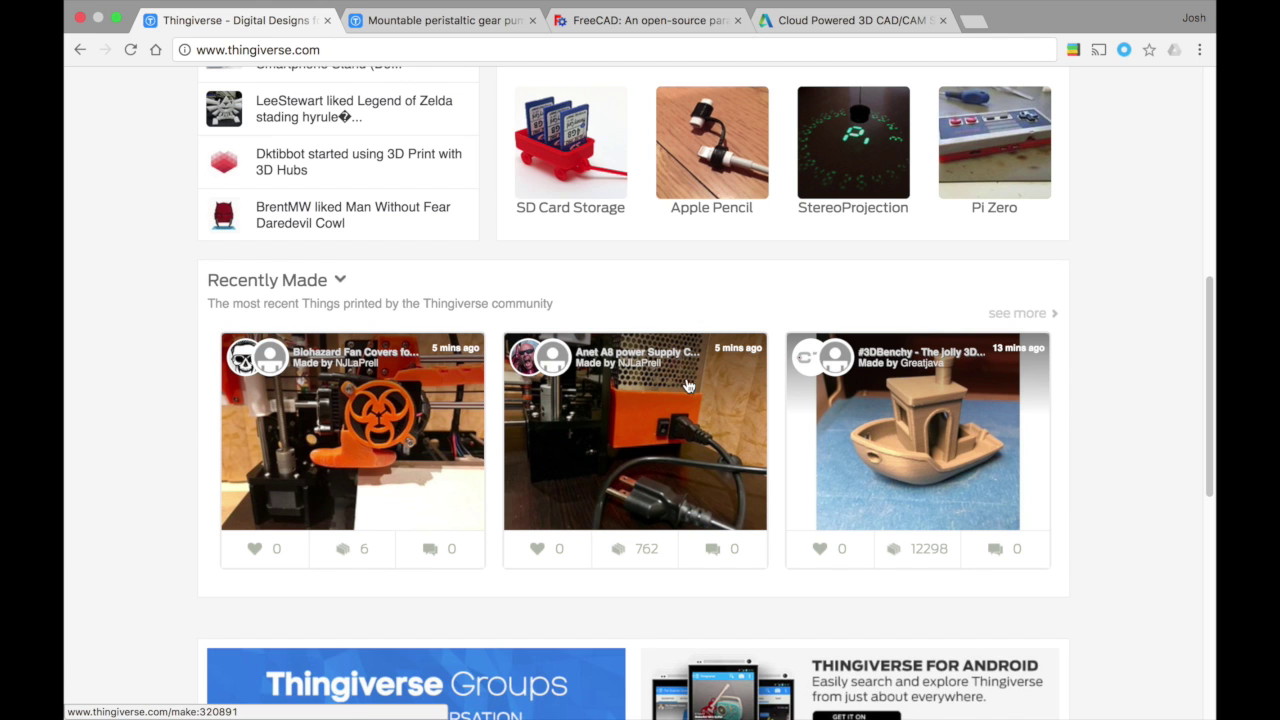
scroll(624, 341, "up", 4)
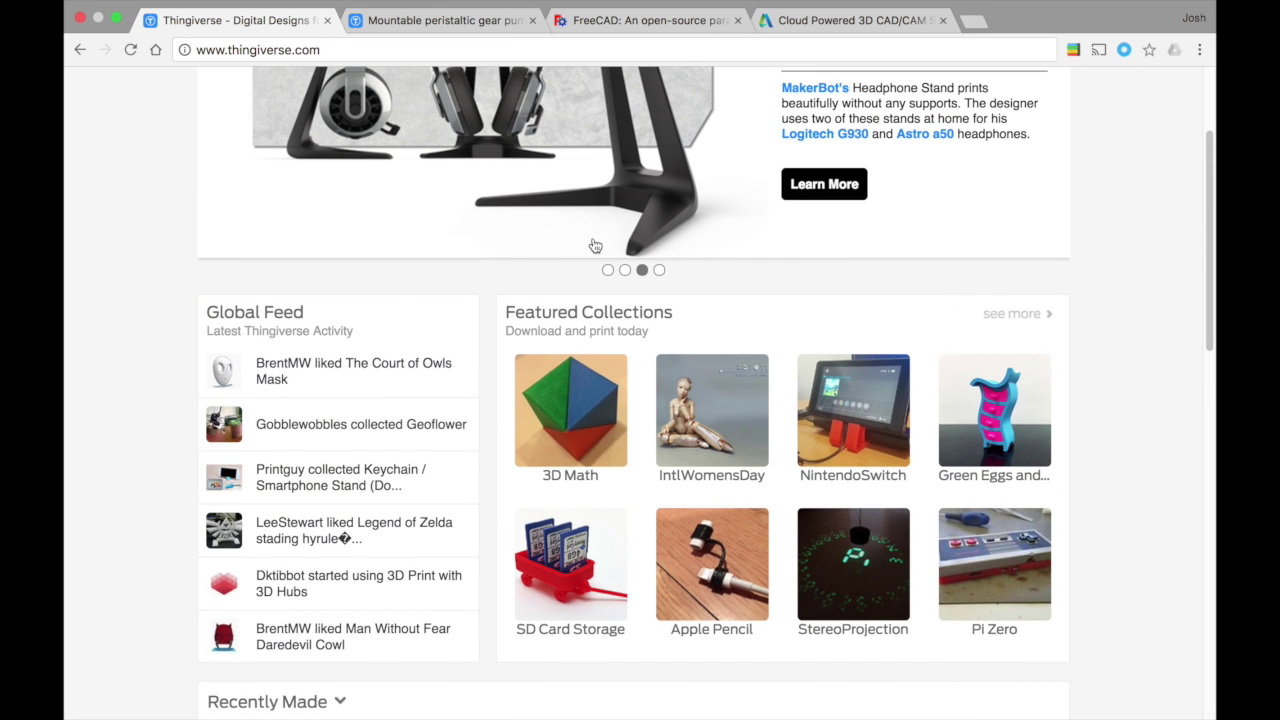
left_click(405, 26)
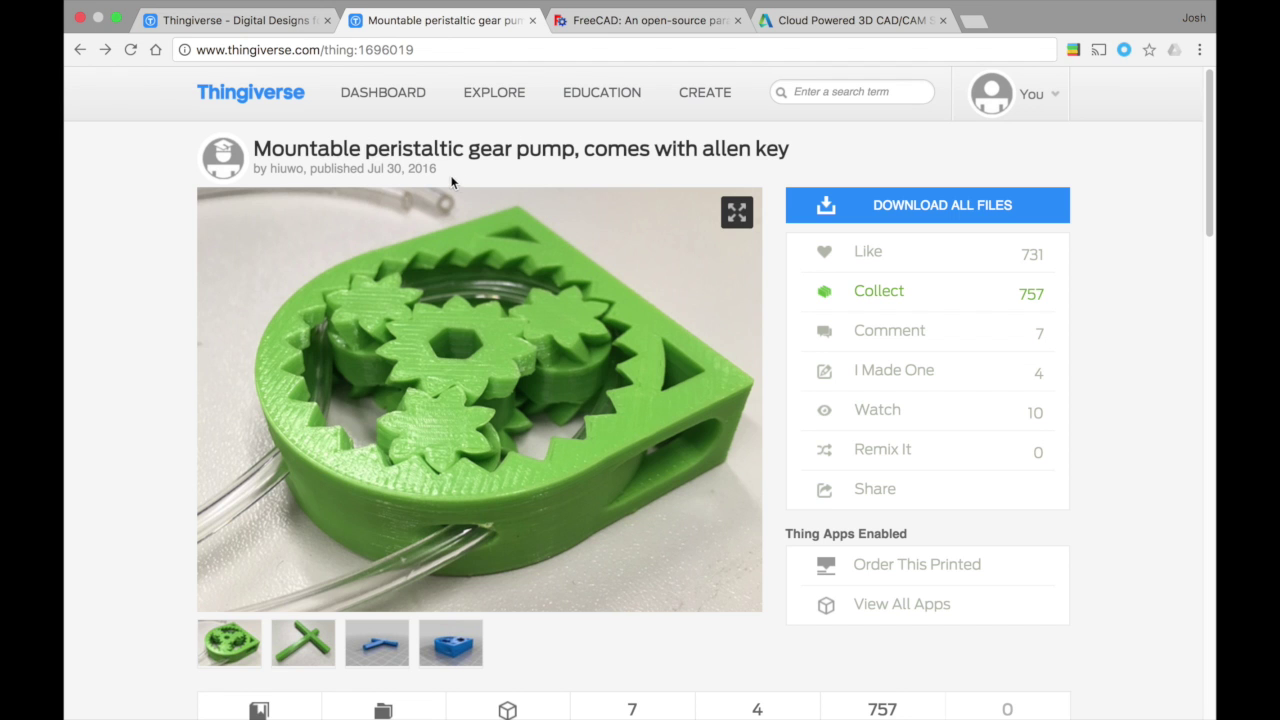
left_click(615, 22)
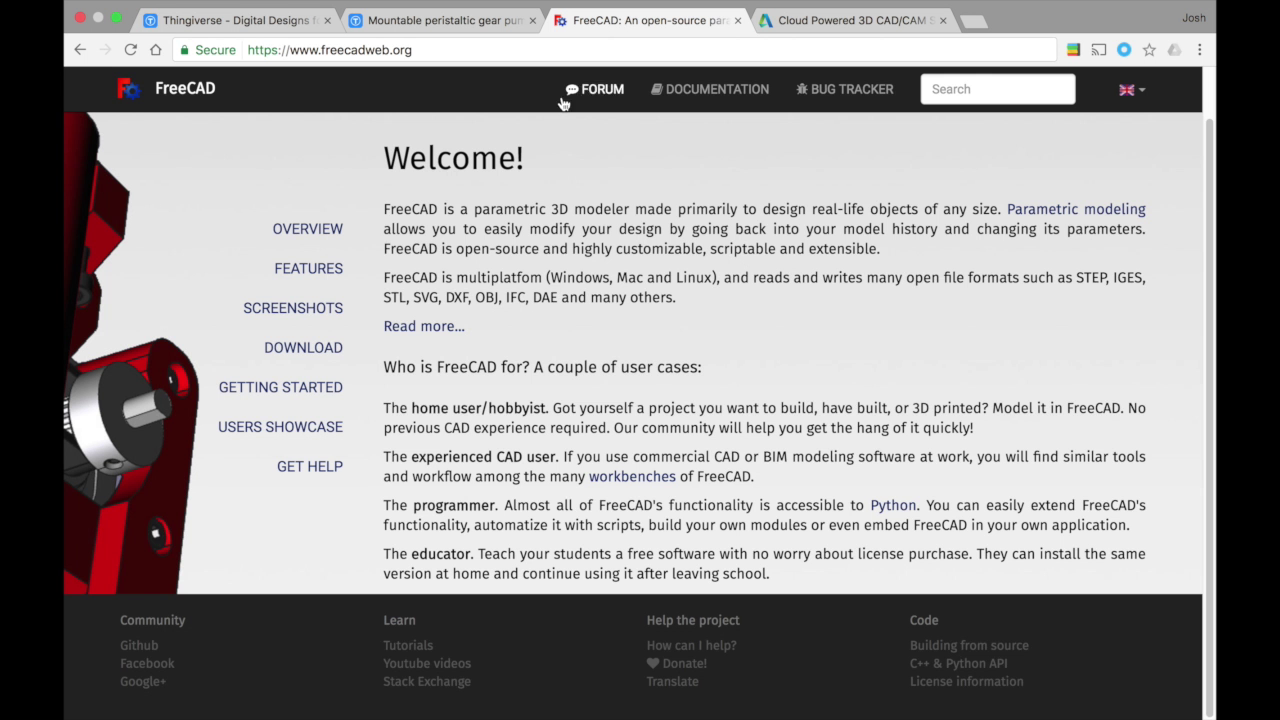
scroll(532, 250, "up", 2)
scroll(526, 267, "up", 2)
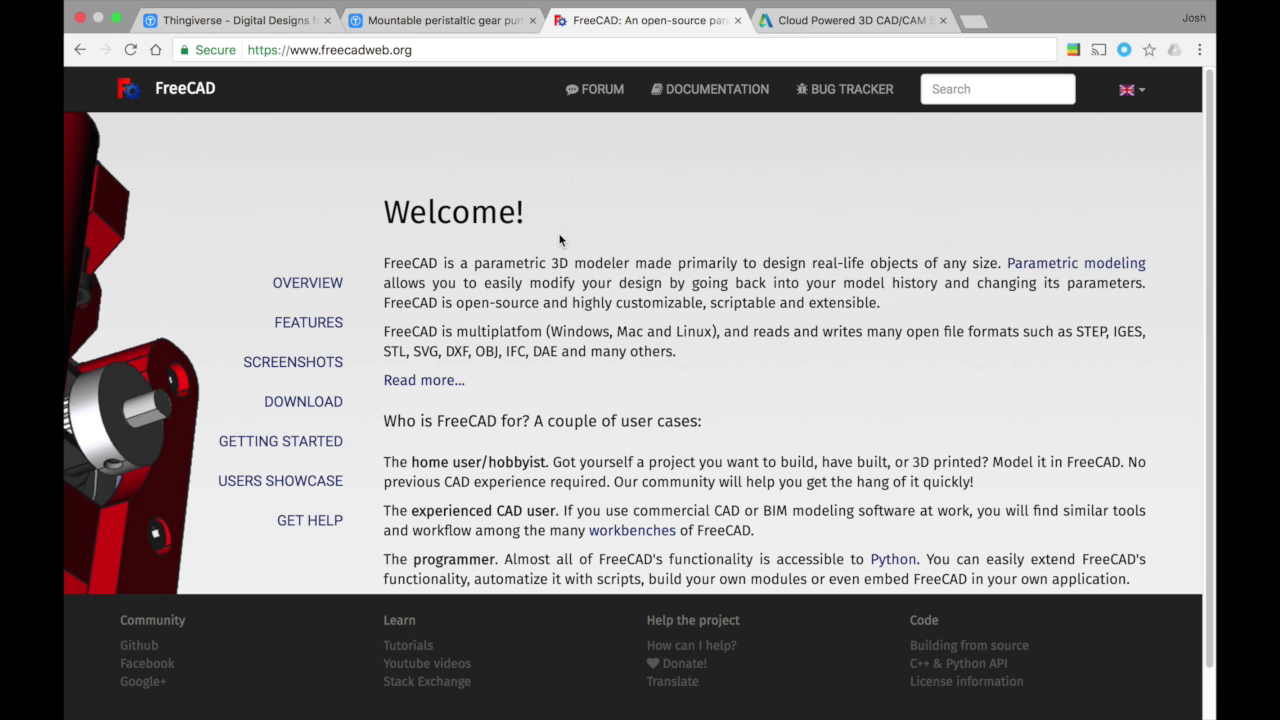
left_click(808, 20)
scroll(365, 274, "up", 10)
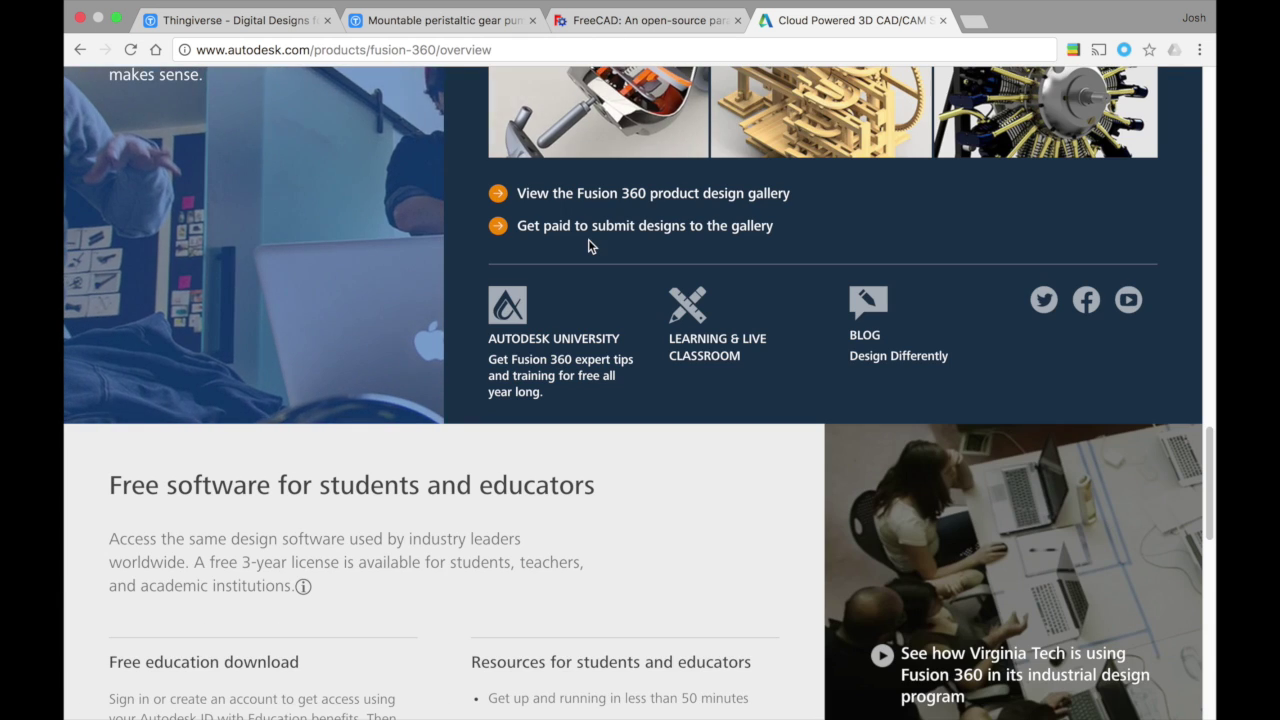
scroll(590, 244, "down", 2)
left_click(596, 20)
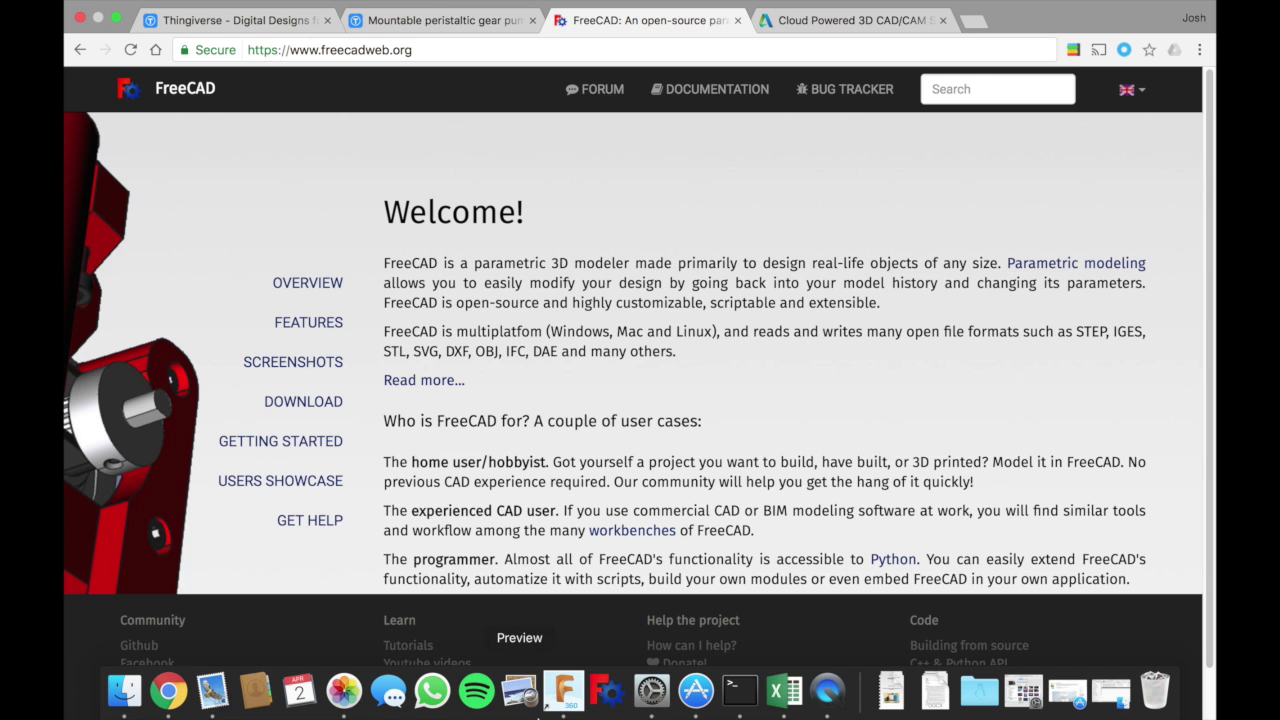
- Download all files of the "Mountable peristaltic gear pump, comes with allen key" from its Thingiverse page and dismiss the license notice
left_click(398, 14)
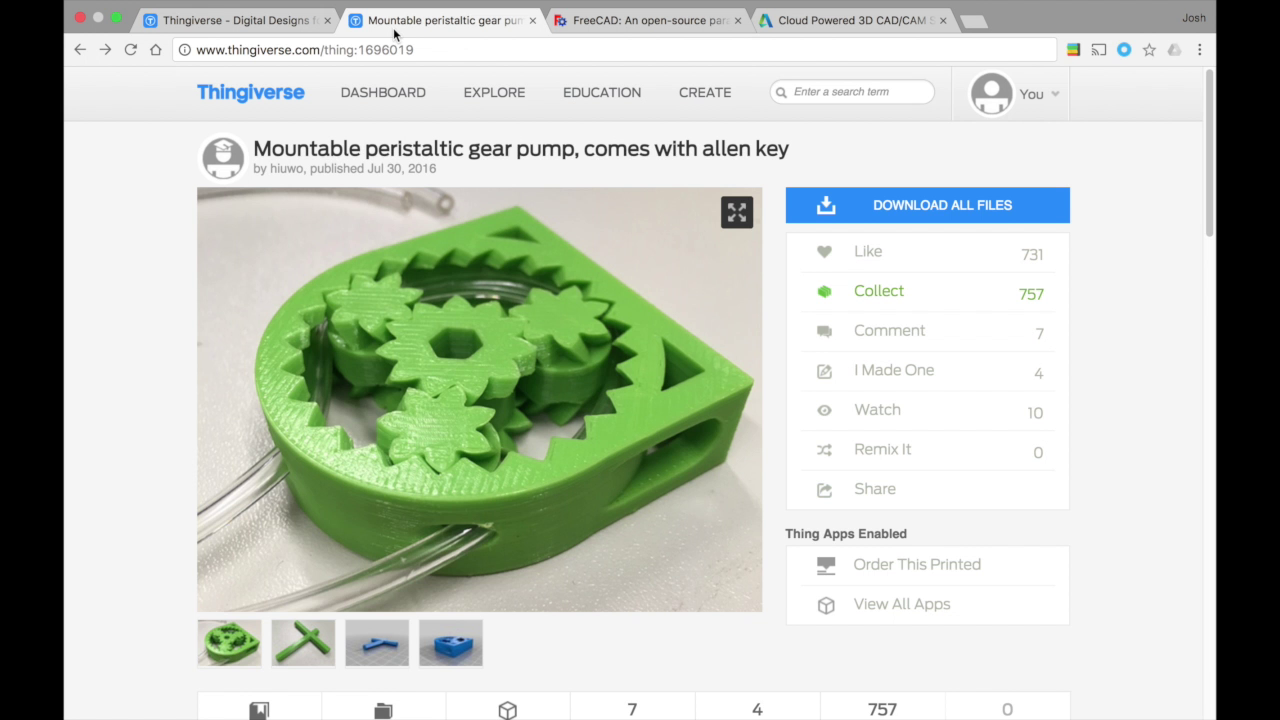
left_click(868, 207)
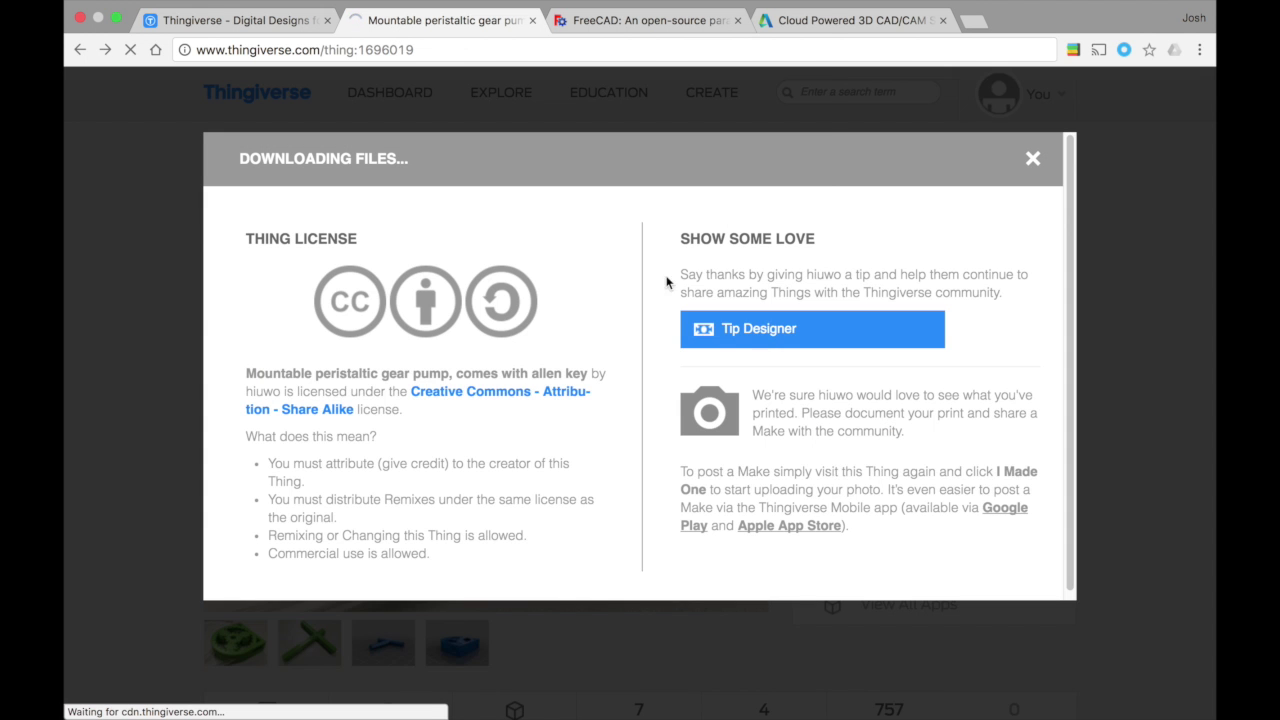
left_click(787, 181)
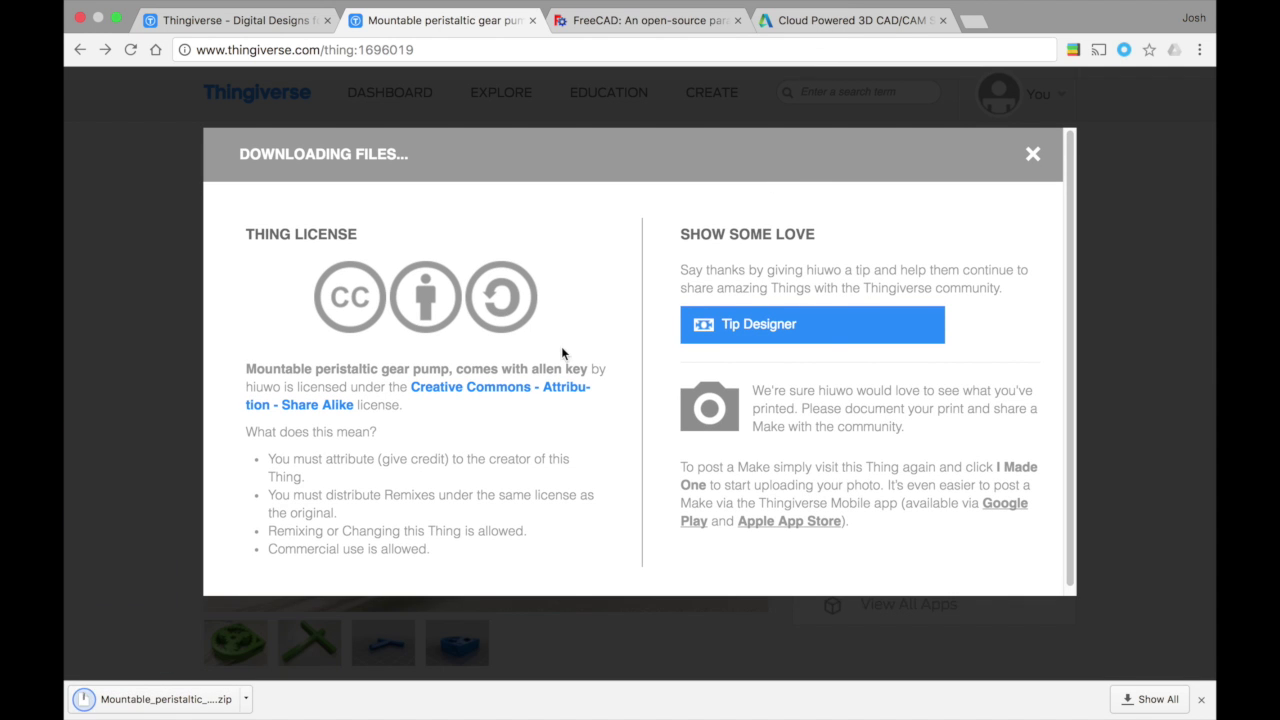
left_click(1034, 155)
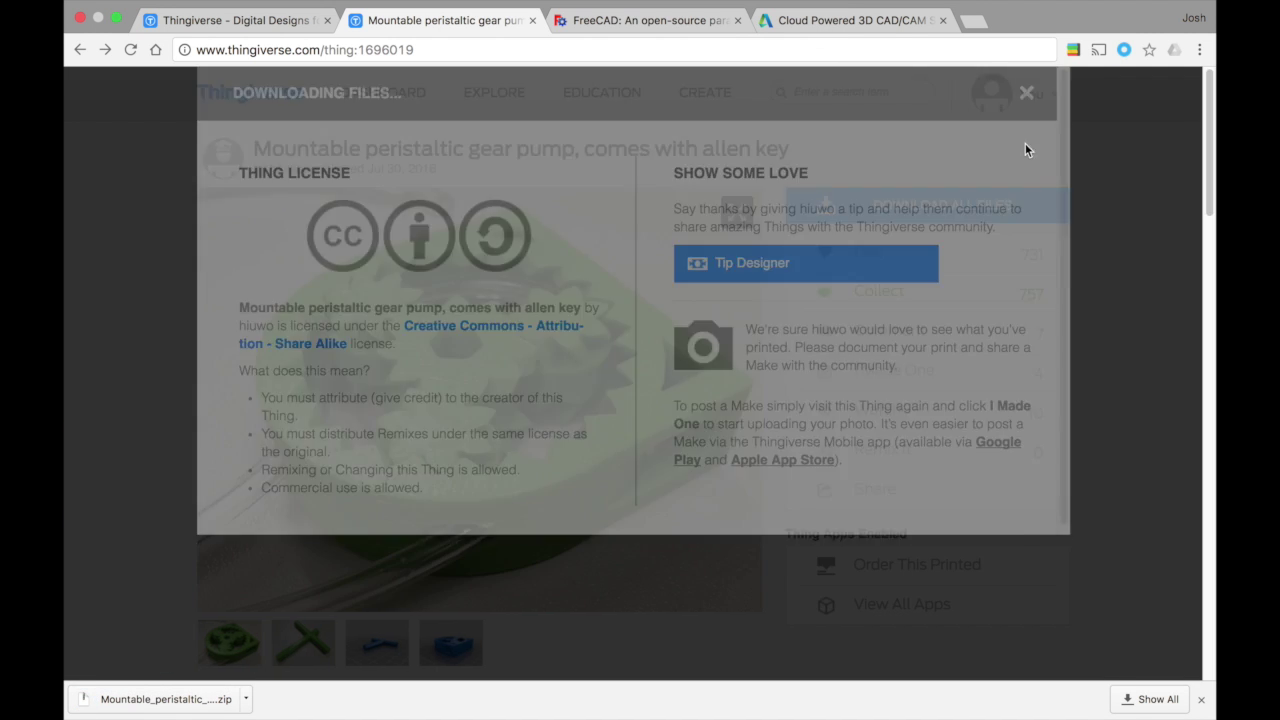
- Switch to FreeCAD and open modified_peristal.stl from the files folder of the downloaded pump
mouse_move(335, 700)
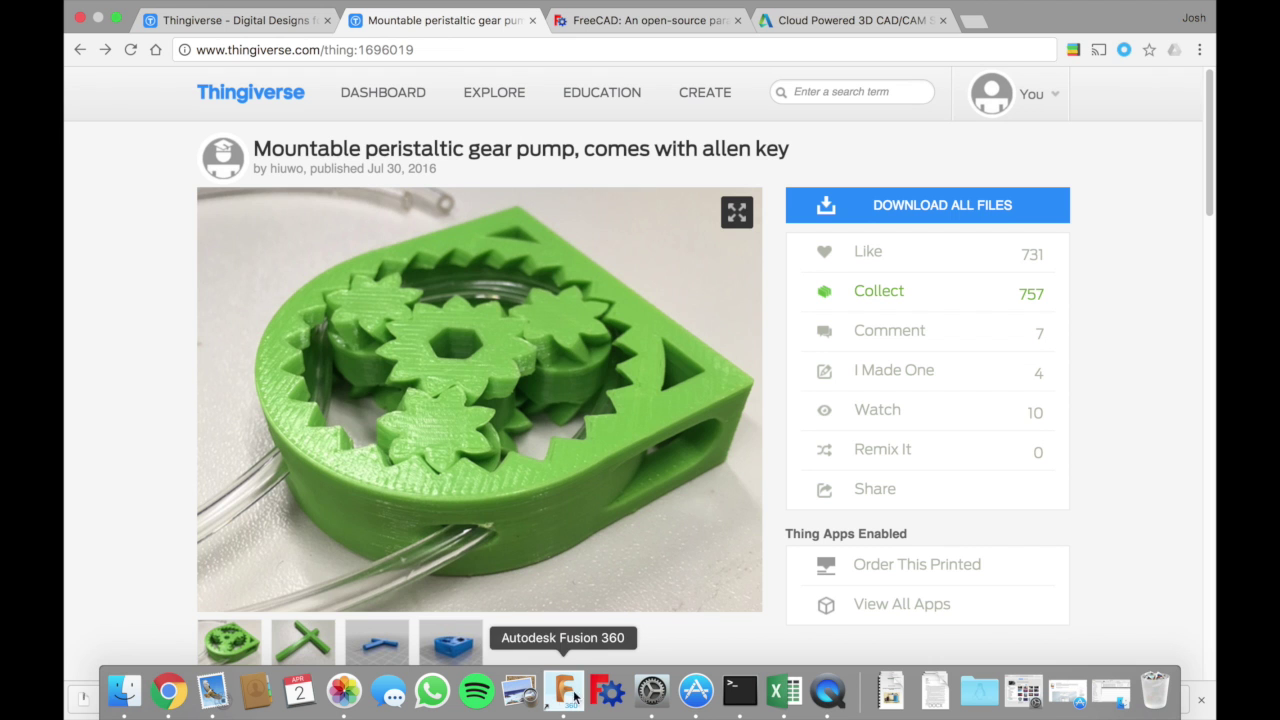
left_click(605, 689)
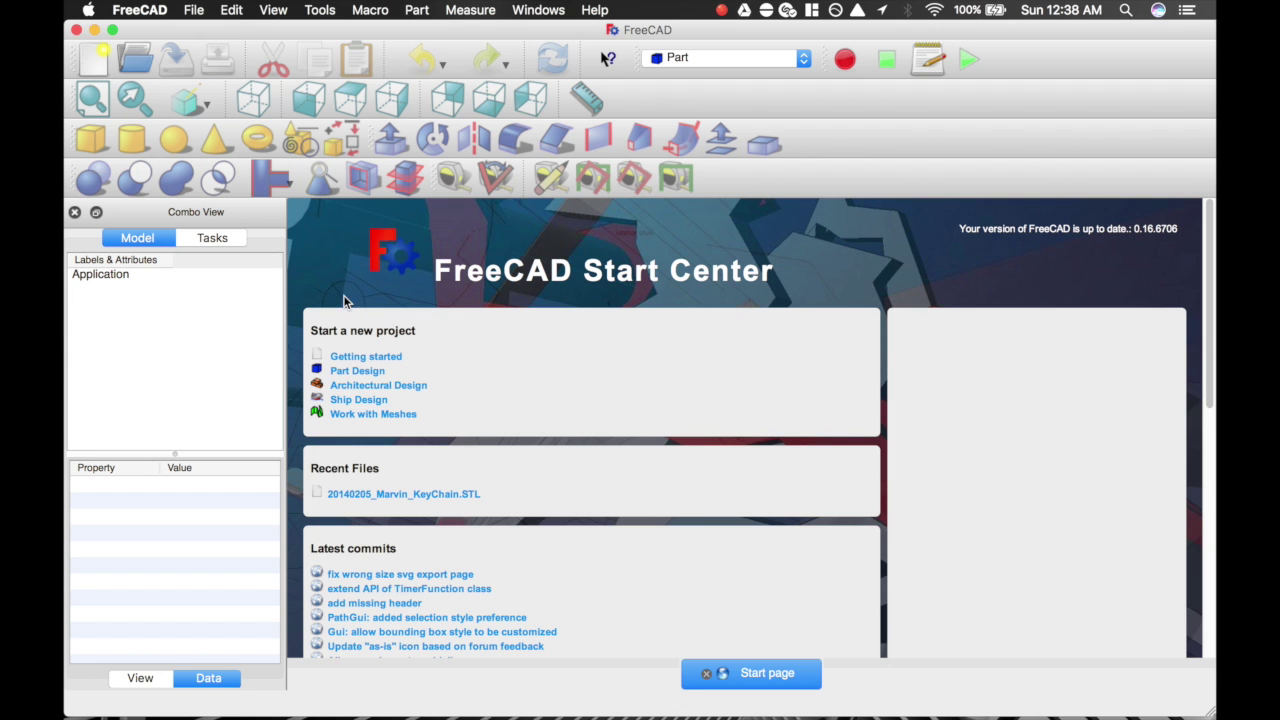
left_click(192, 14)
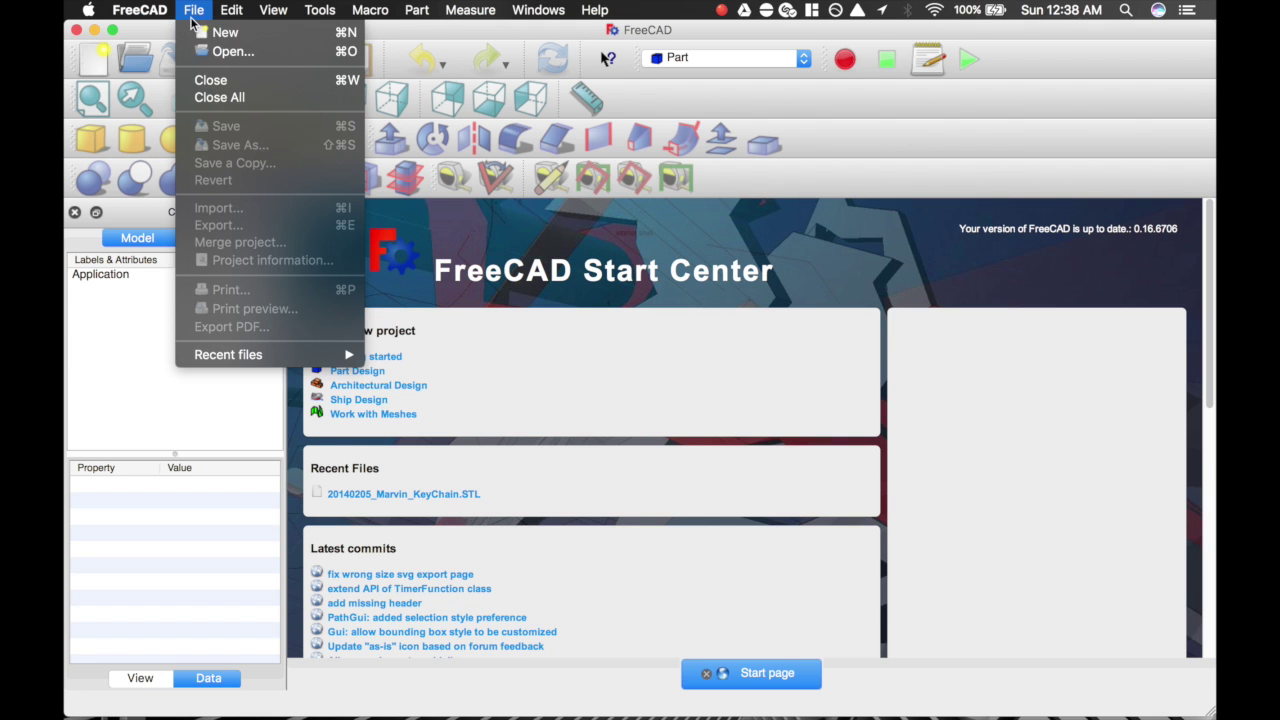
left_click(216, 51)
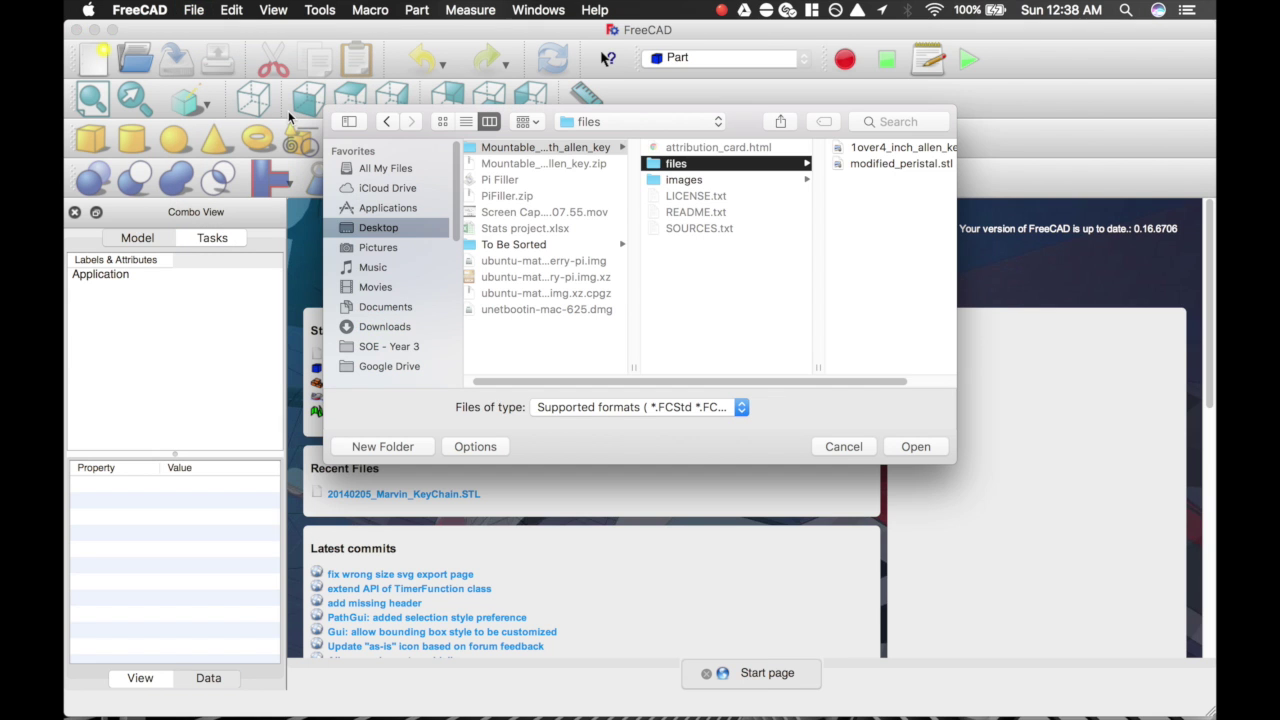
left_click(864, 167)
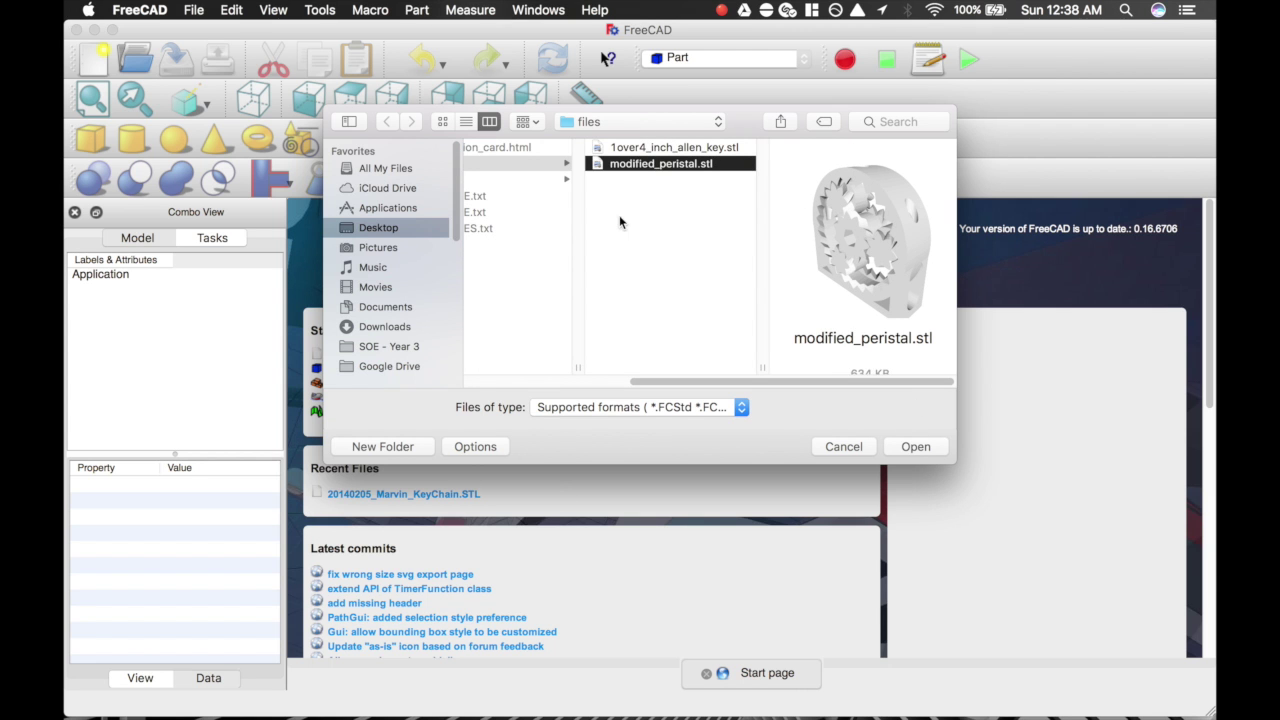
left_click(910, 449)
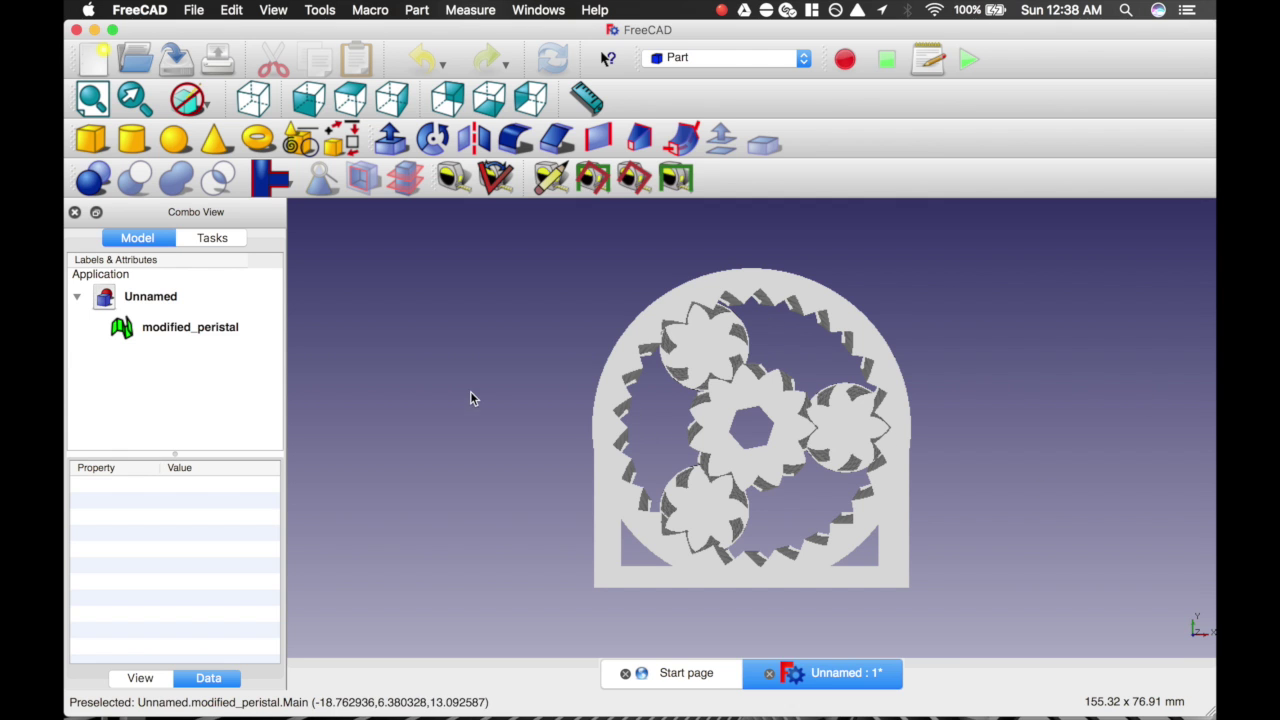
- In the Part workbench, create a shape from the modified_peristal mesh with a sewing tolerance of 0.01
left_click(215, 330)
left_click(672, 62)
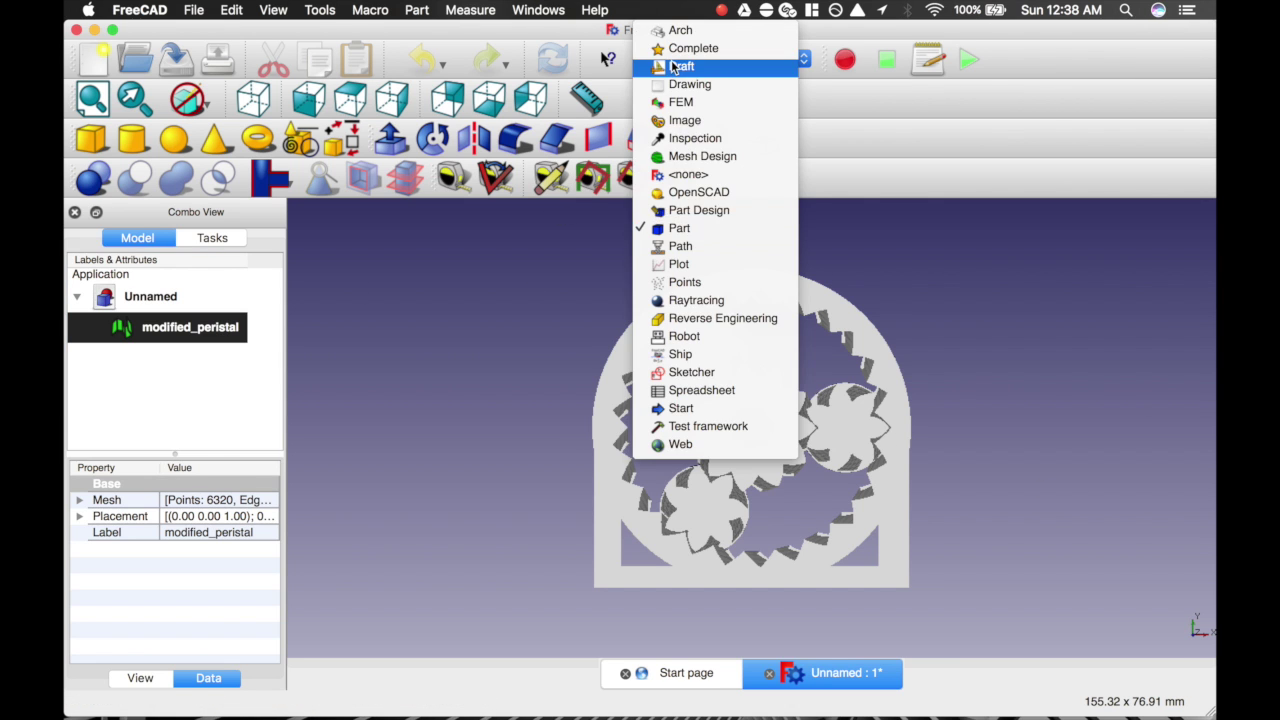
left_click(687, 229)
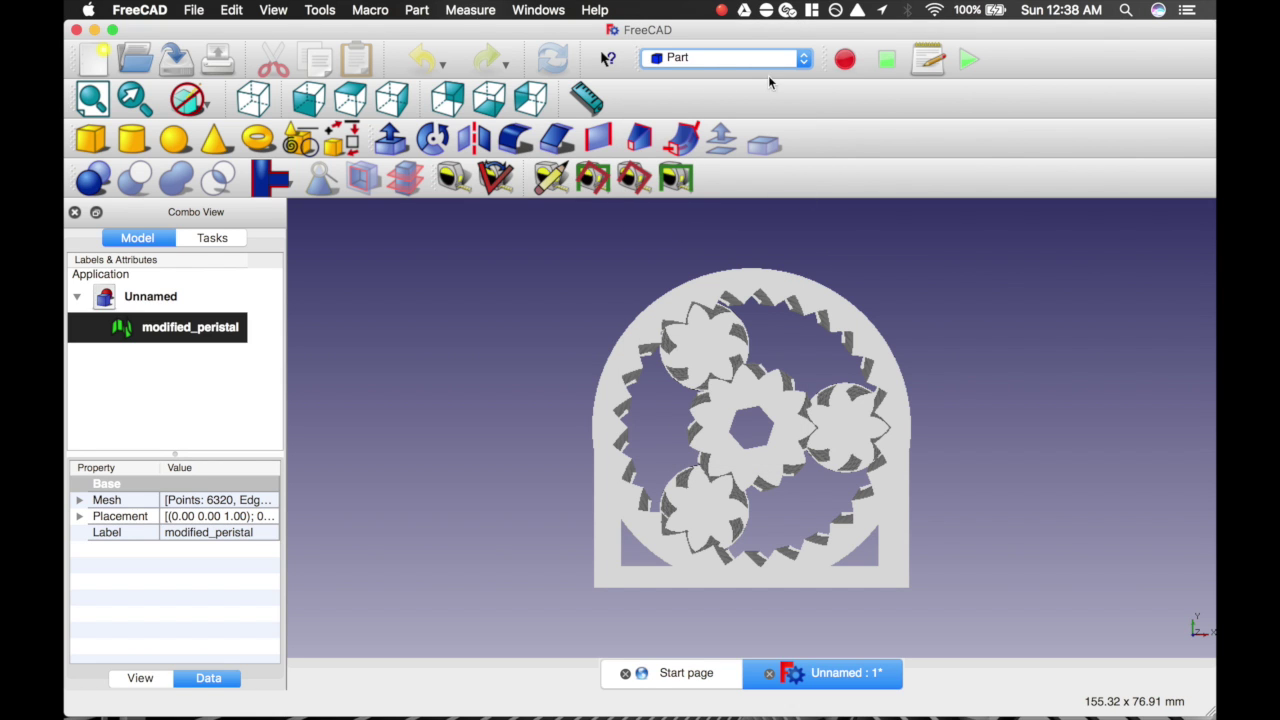
left_click(417, 10)
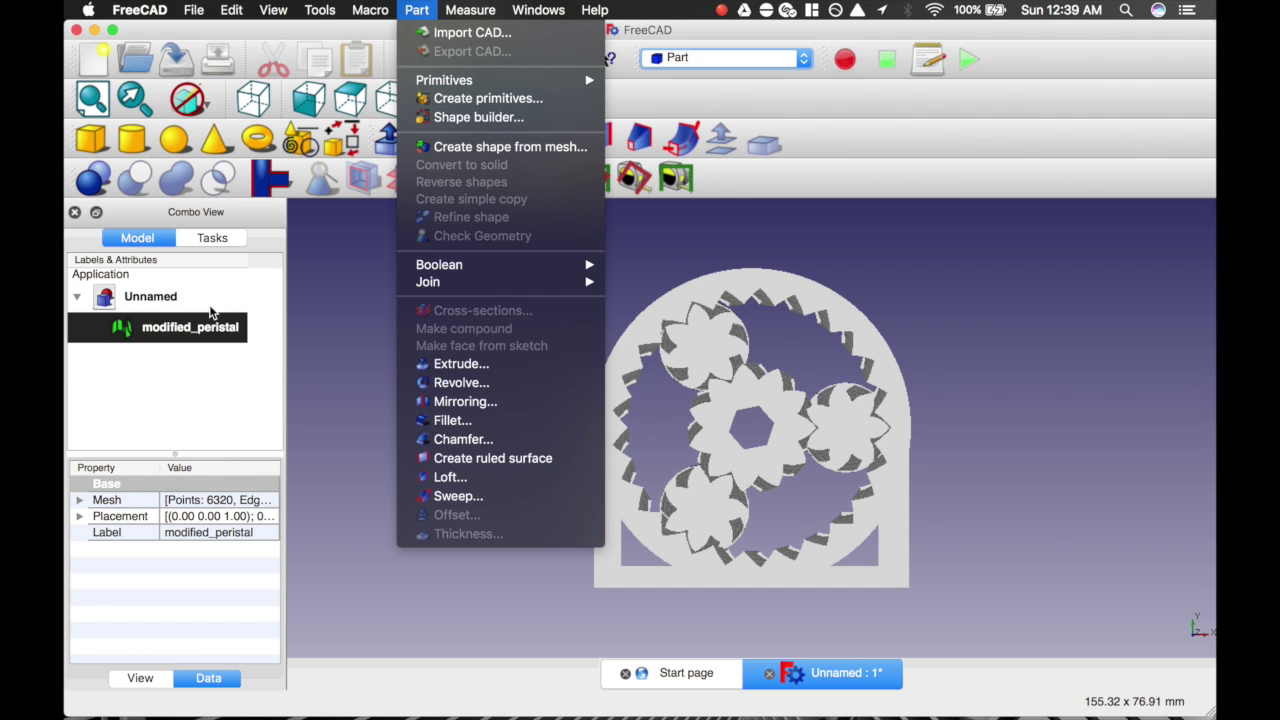
left_click(497, 150)
left_click(585, 353)
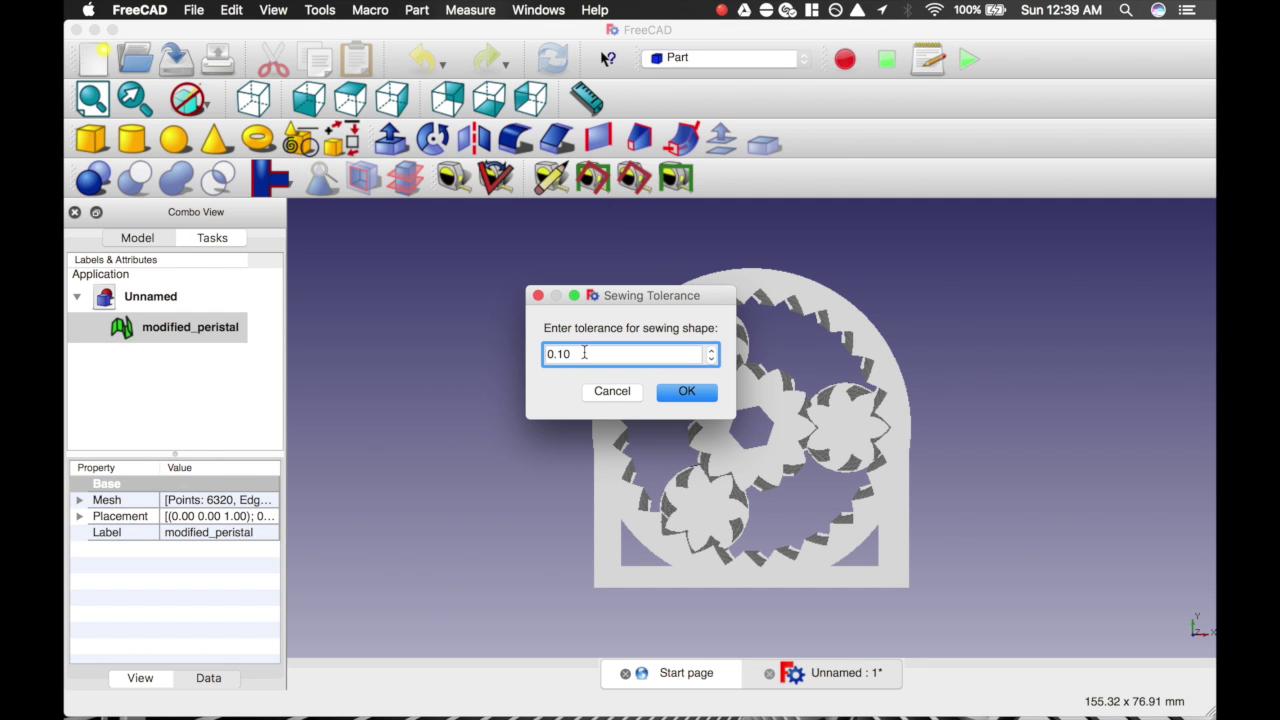
key("BackSpace")
key("BackSpace")
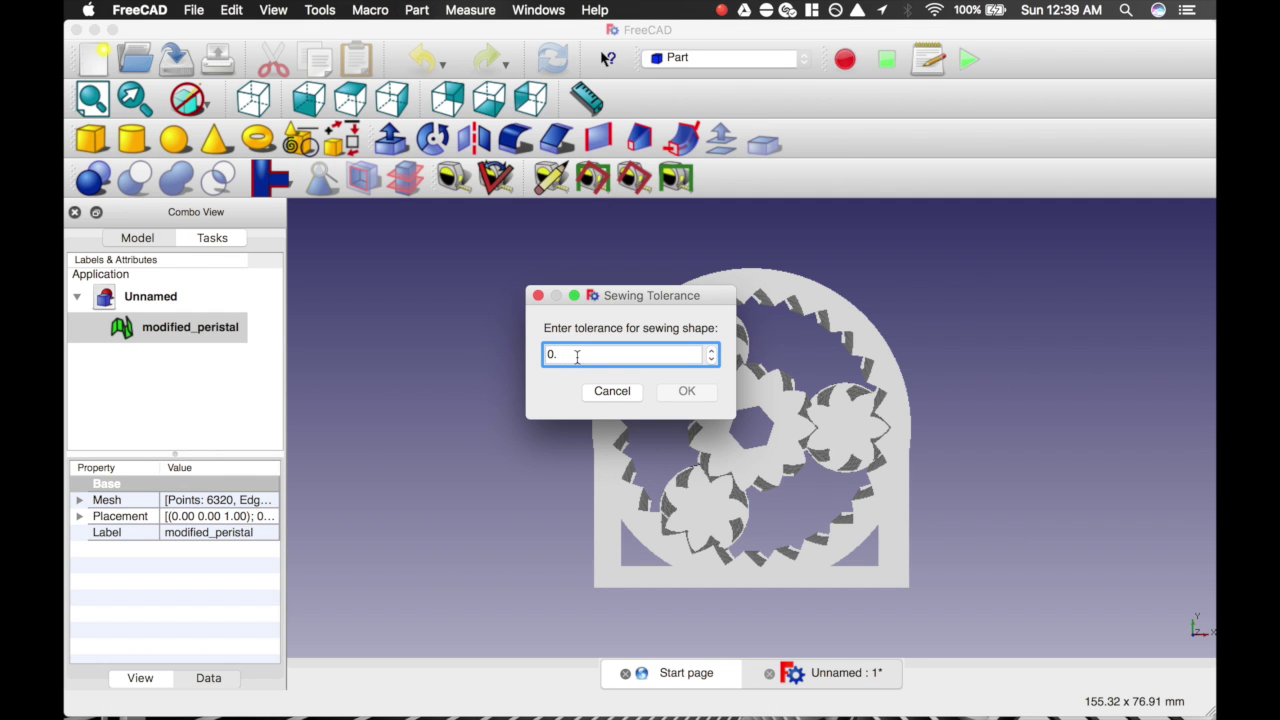
type("05")
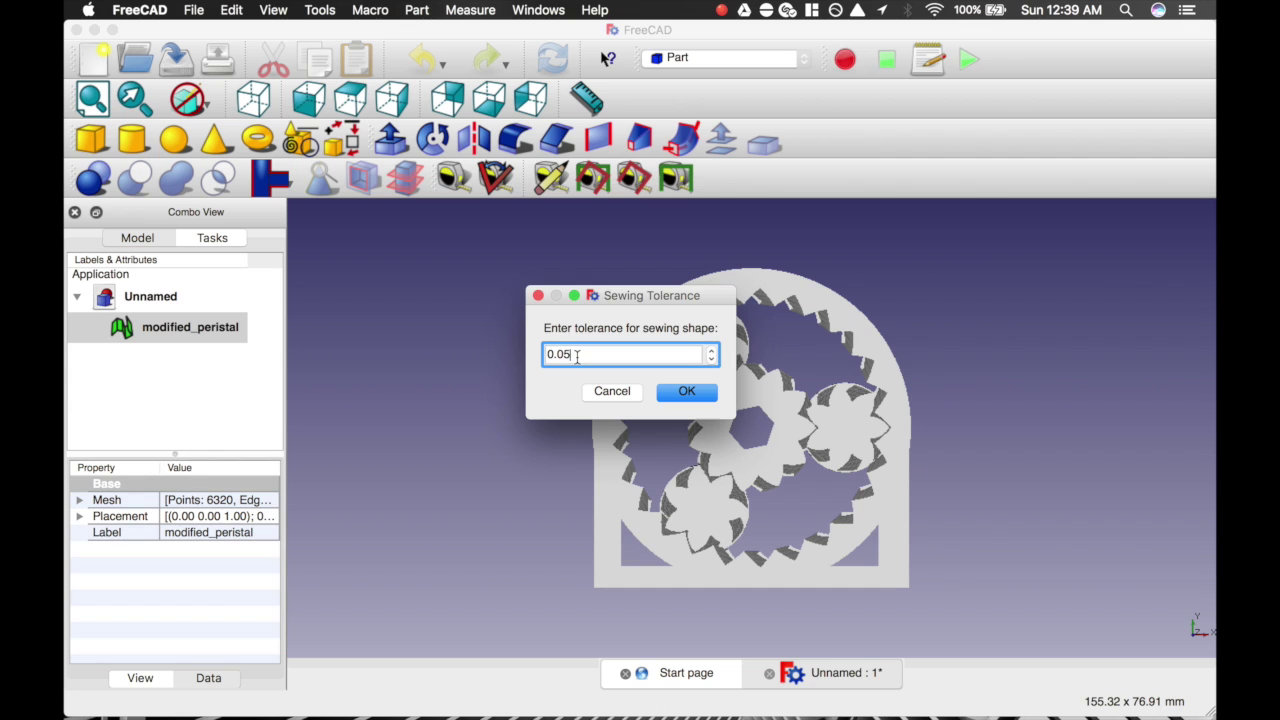
key("BackSpace")
type("1")
left_click_drag(561, 357, 573, 356)
left_click(694, 393)
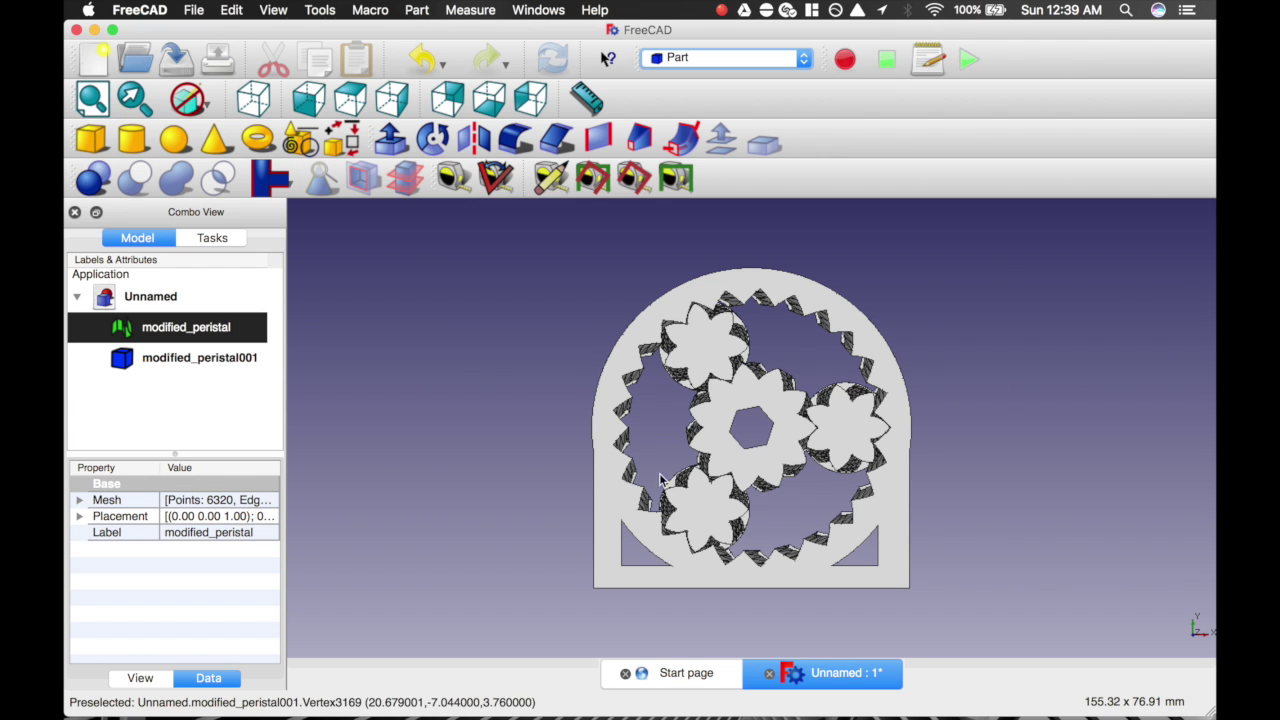
- Delete the original modified_peristal mesh, keeping the created shape, and show it in axonometric view
left_click(190, 362)
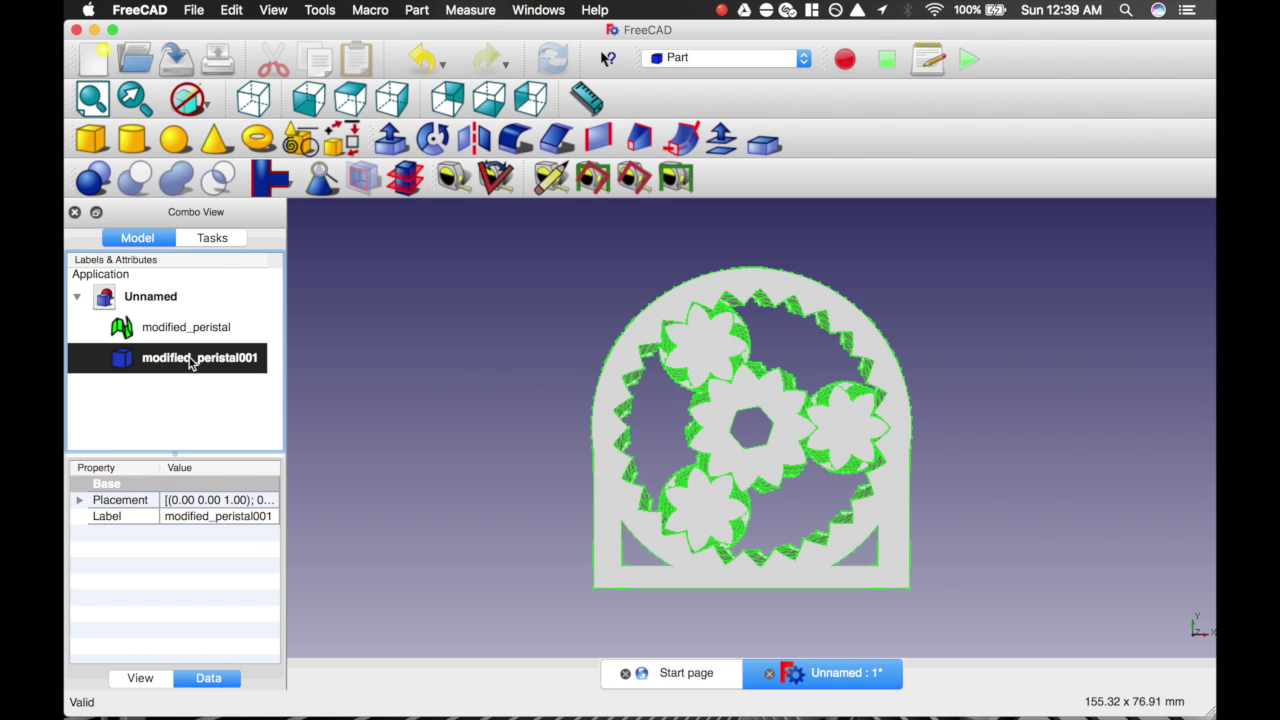
left_click(205, 333)
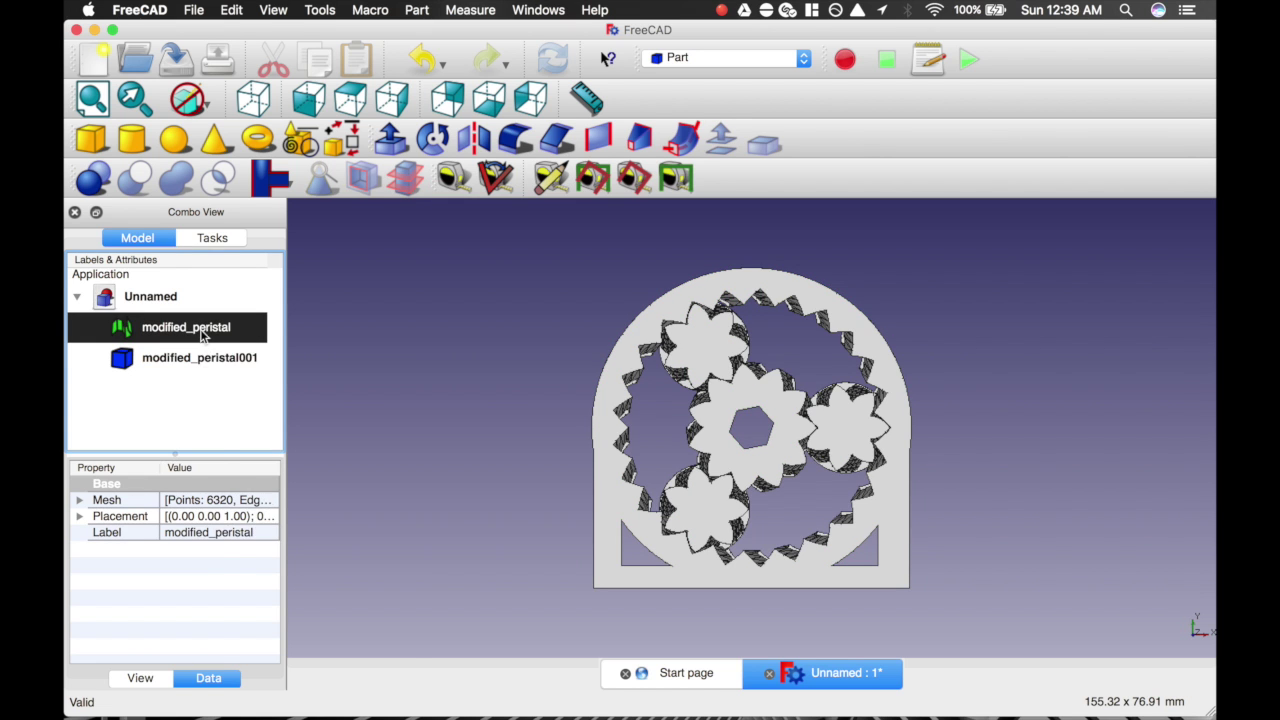
right_click(201, 336)
left_click(329, 616)
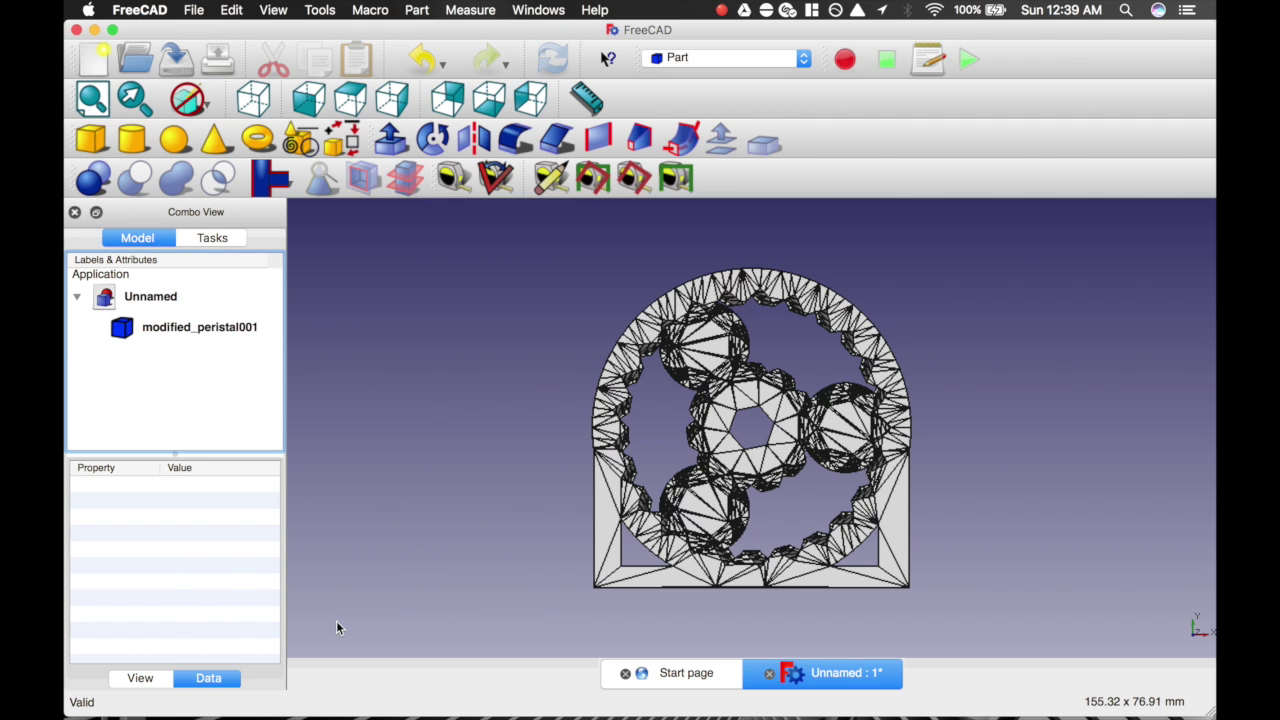
left_click(255, 104)
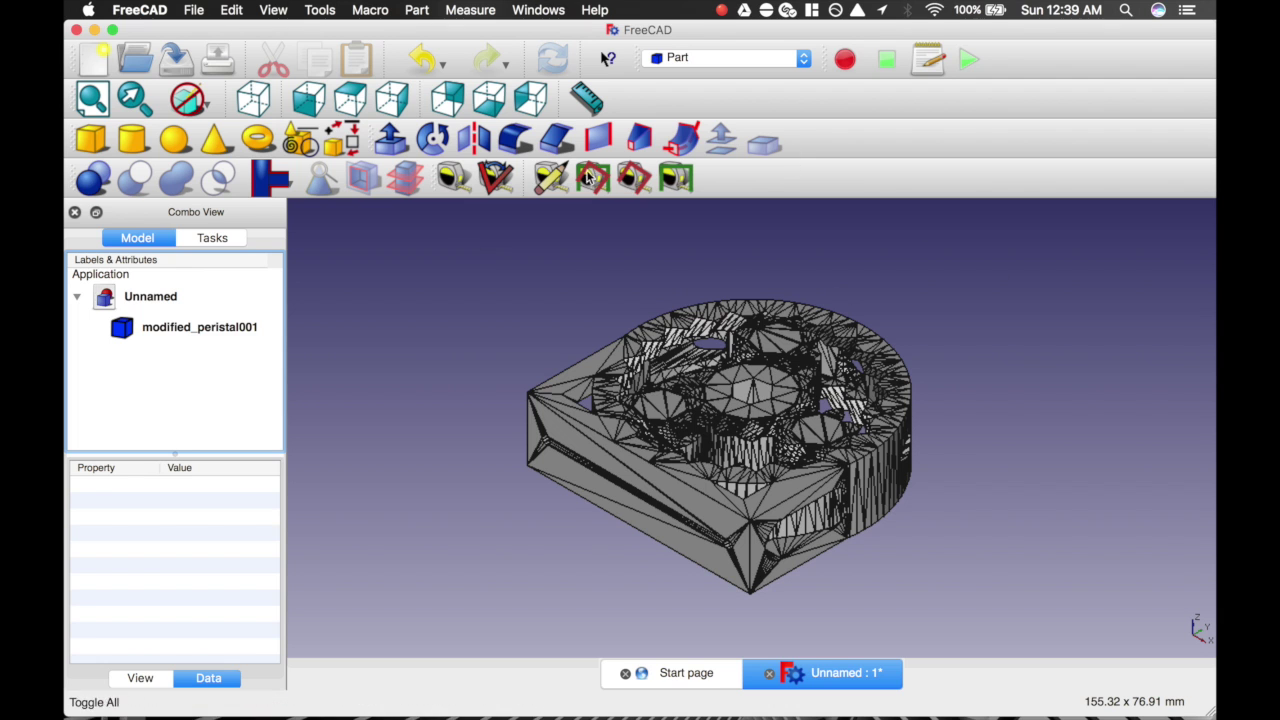
- Try to convert the modified_peristal001 shape to a solid
left_click(160, 330)
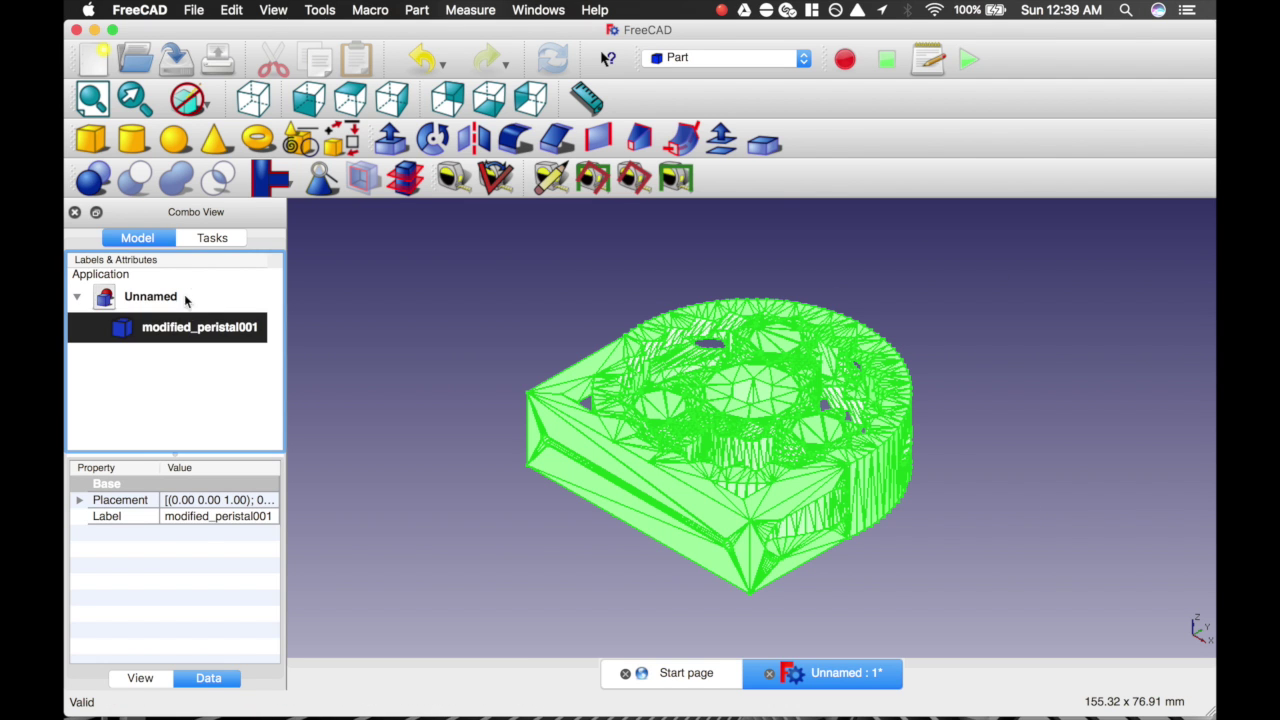
left_click(205, 240)
left_click(140, 240)
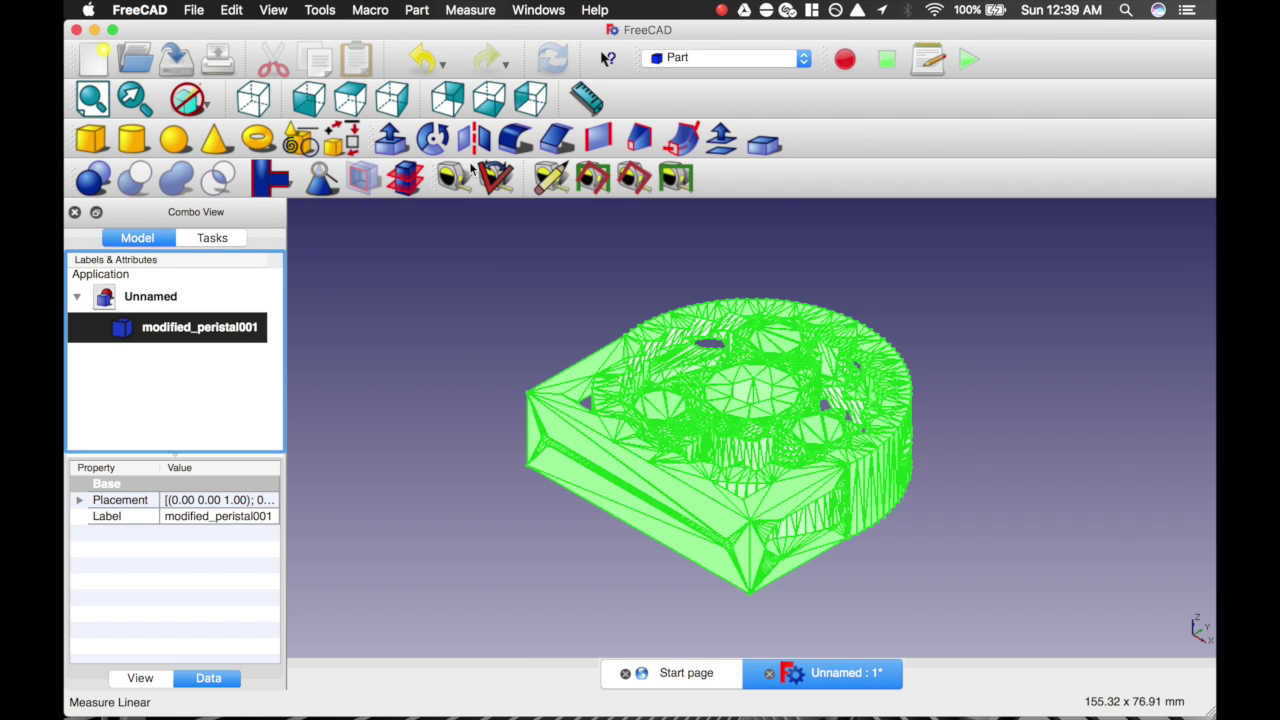
left_click(416, 10)
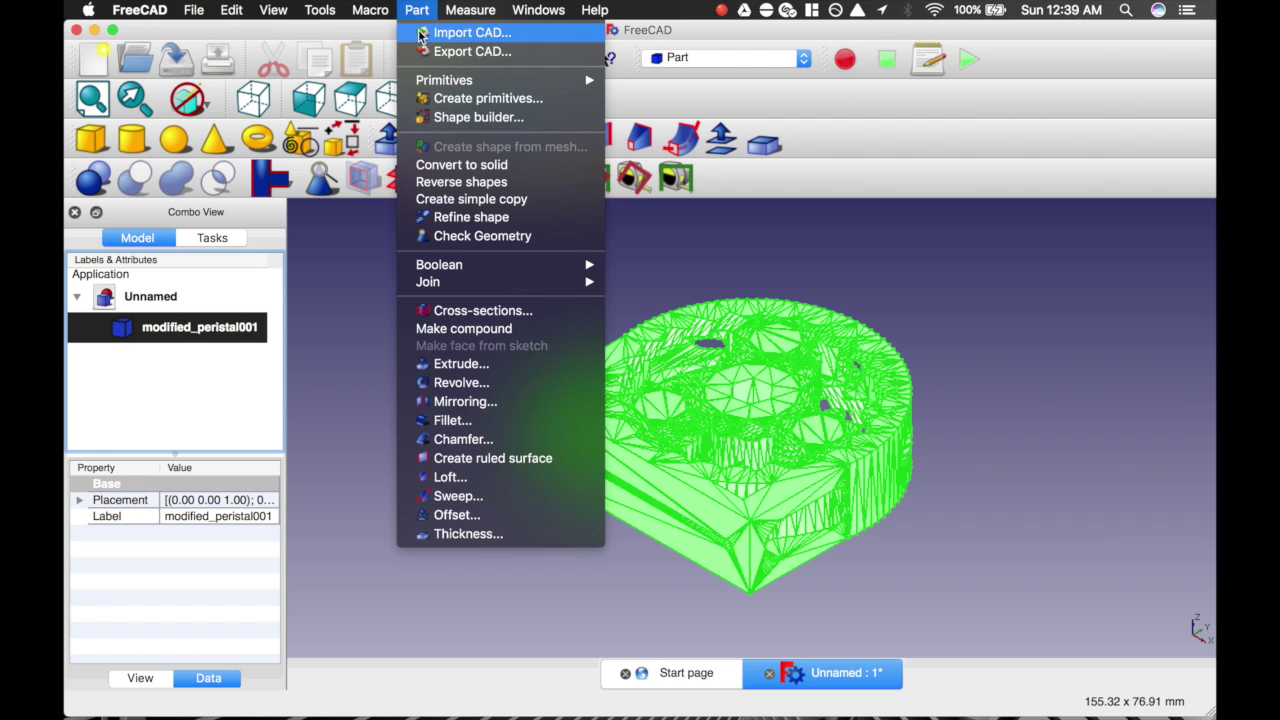
left_click(463, 166)
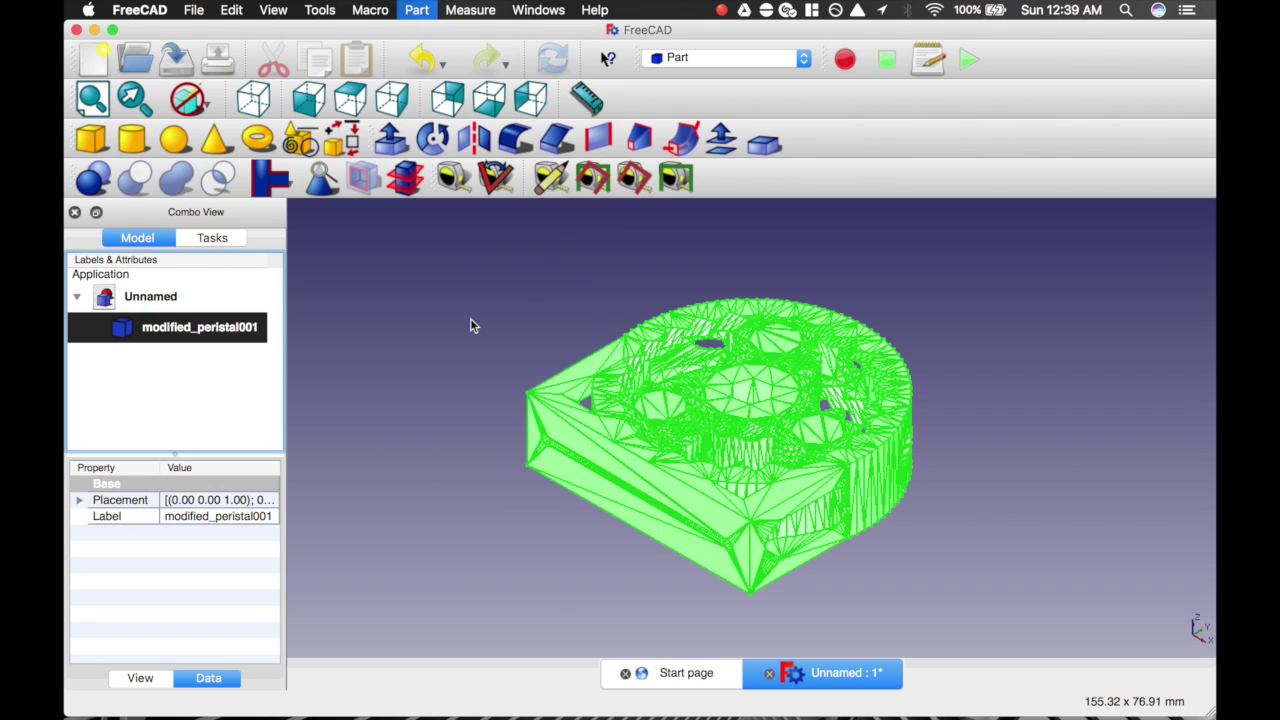
- Refine the modified_peristal001 shape and select the refined copy in the model tree
left_click(425, 11)
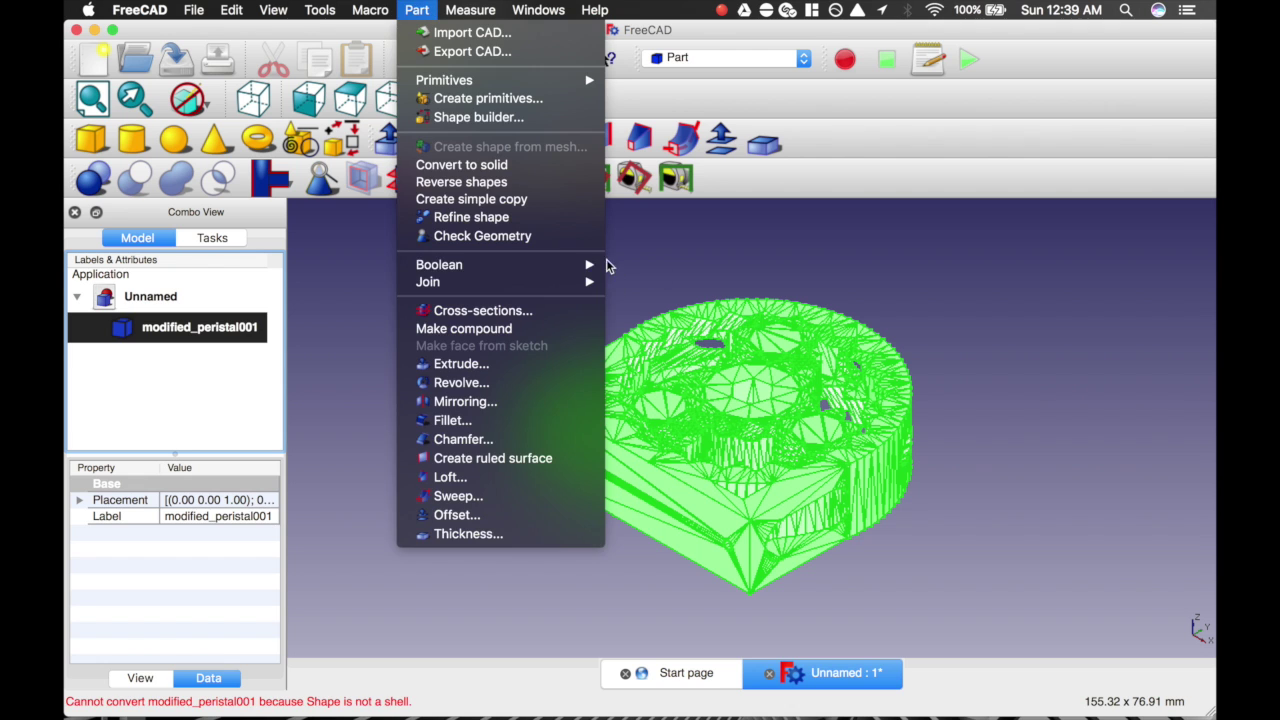
left_click(506, 221)
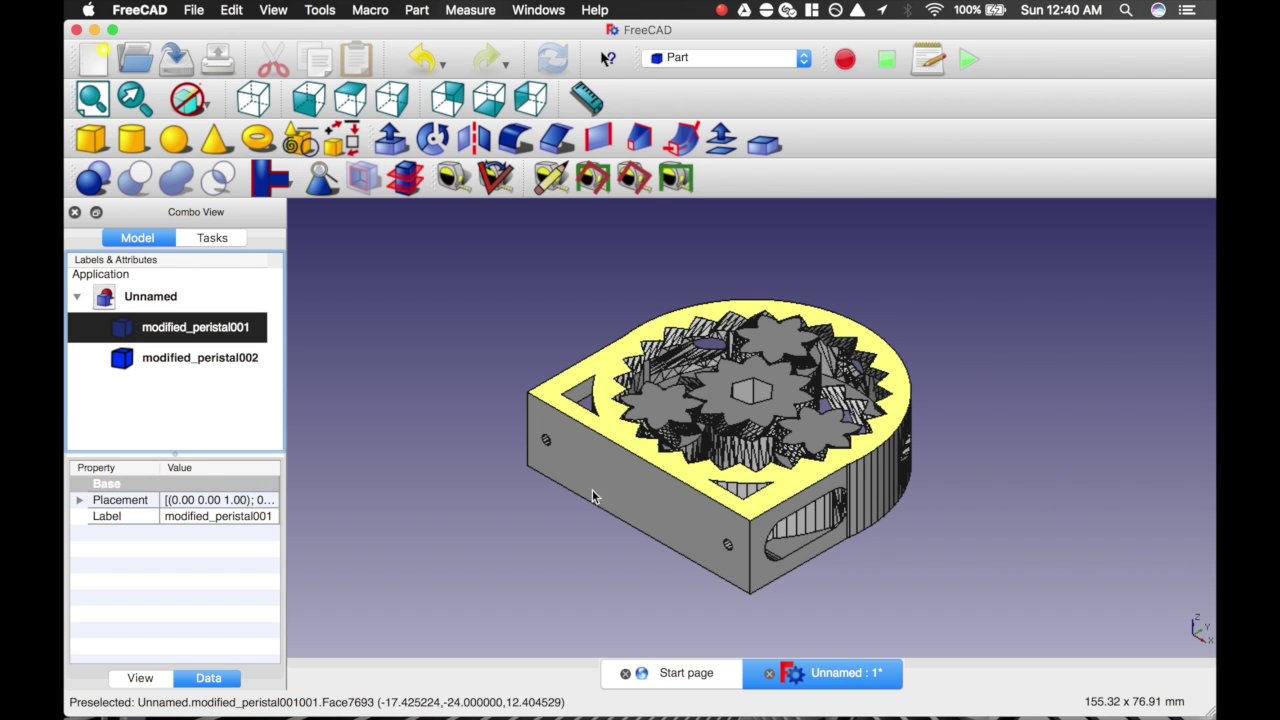
left_click(172, 358)
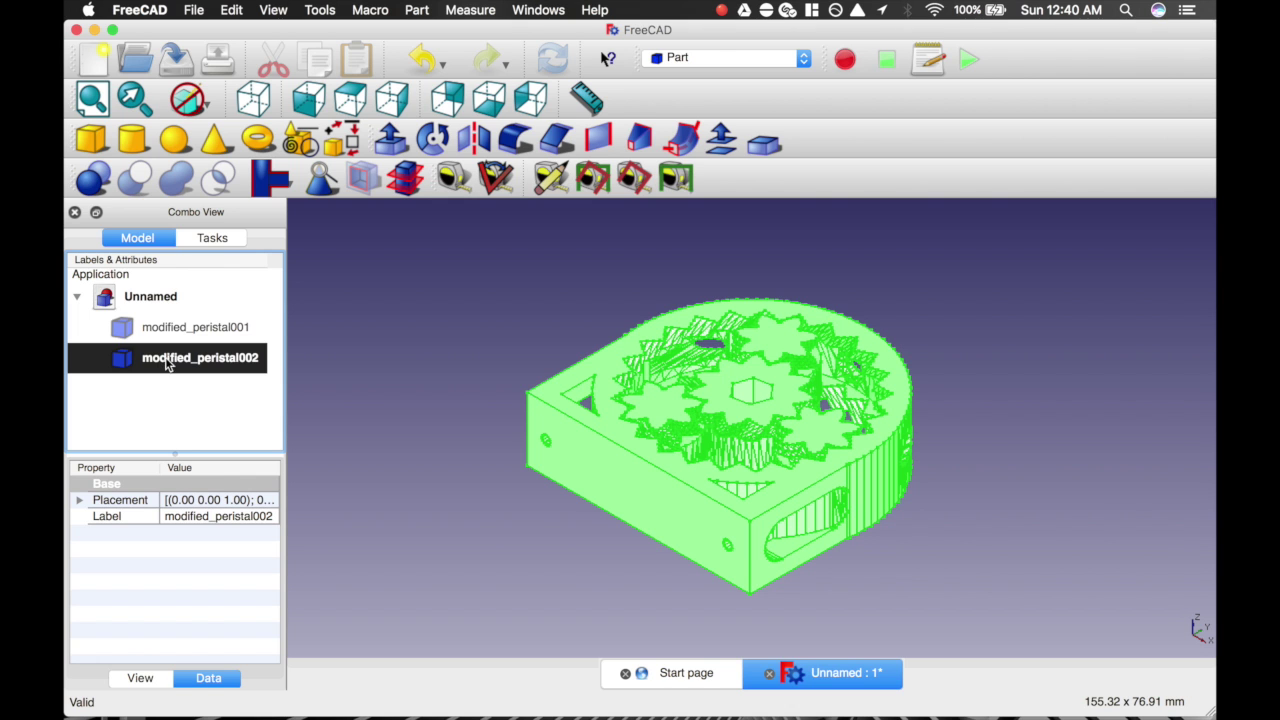
- Export the refined modified_peristal002 shape to the files folder in STEP with colors format, named Pump
left_click(194, 11)
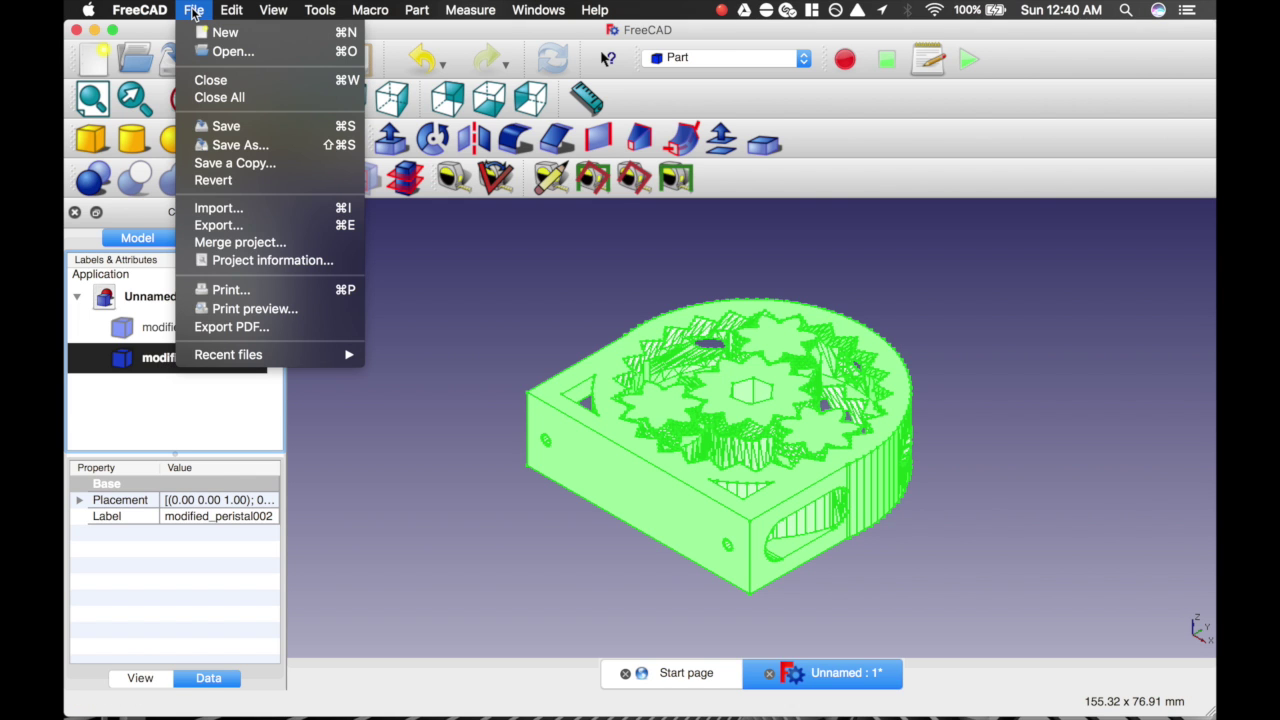
left_click(222, 226)
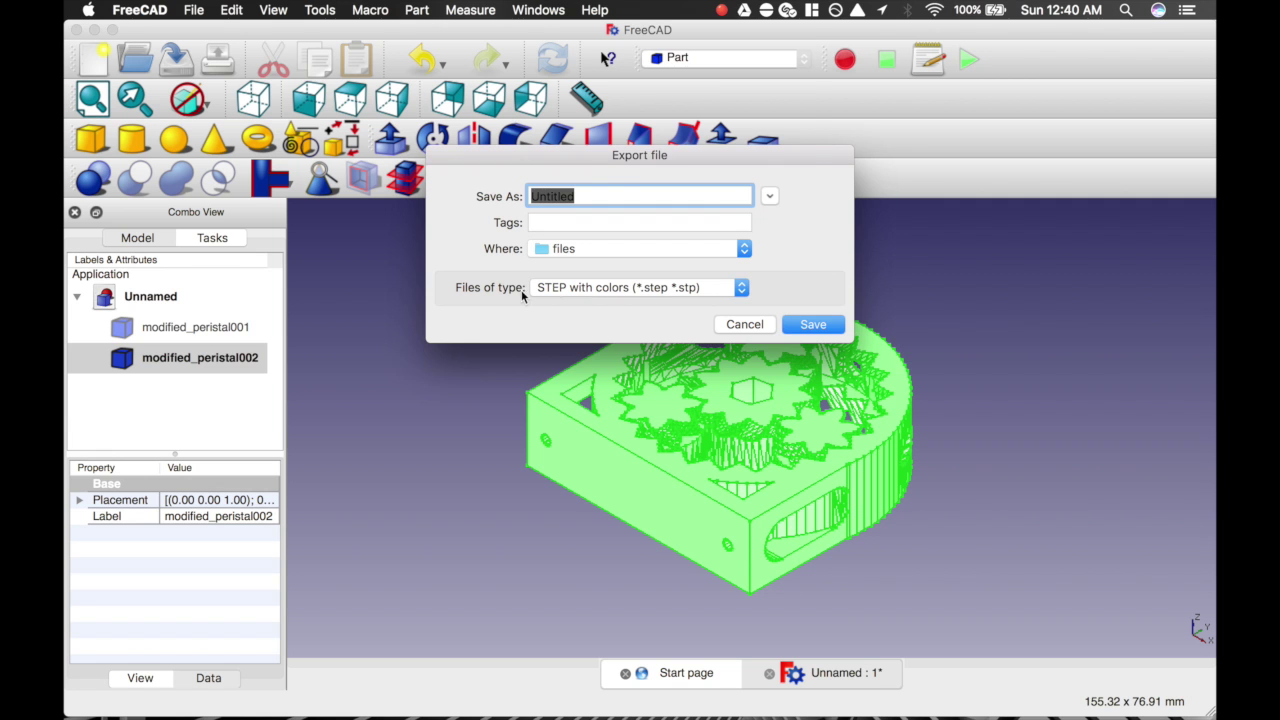
left_click(535, 288)
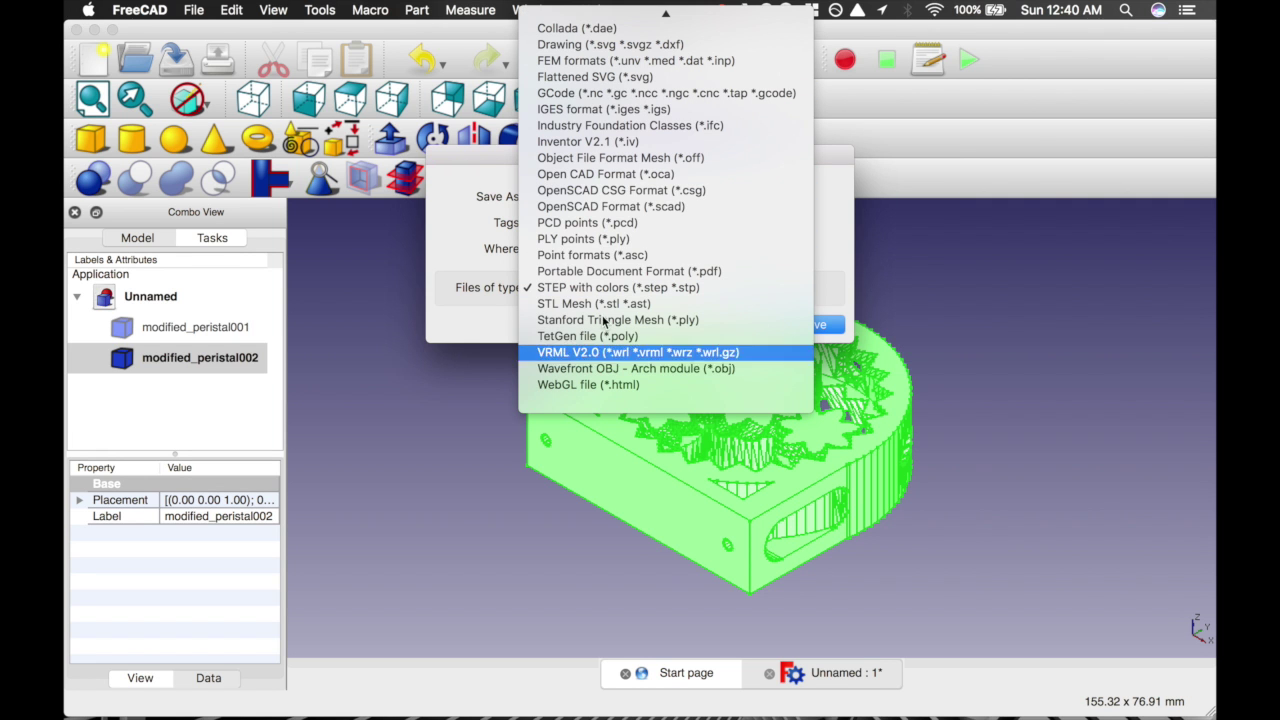
mouse_move(628, 20)
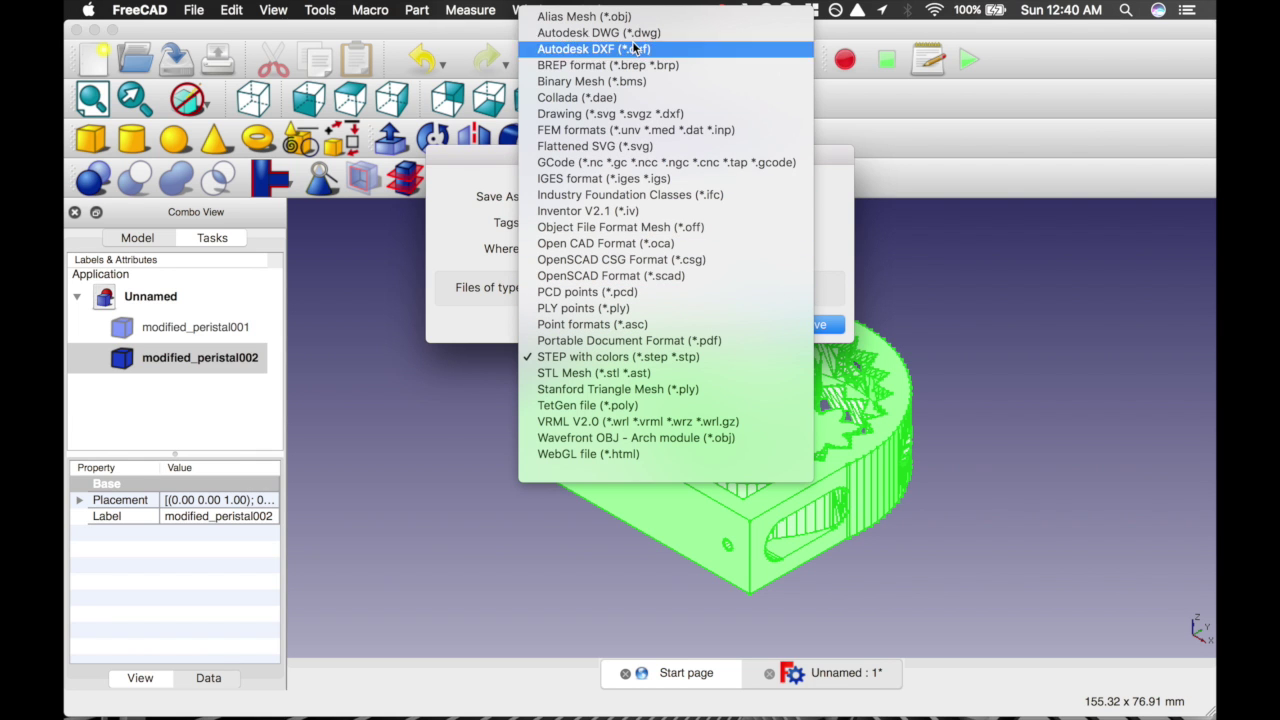
left_click(648, 358)
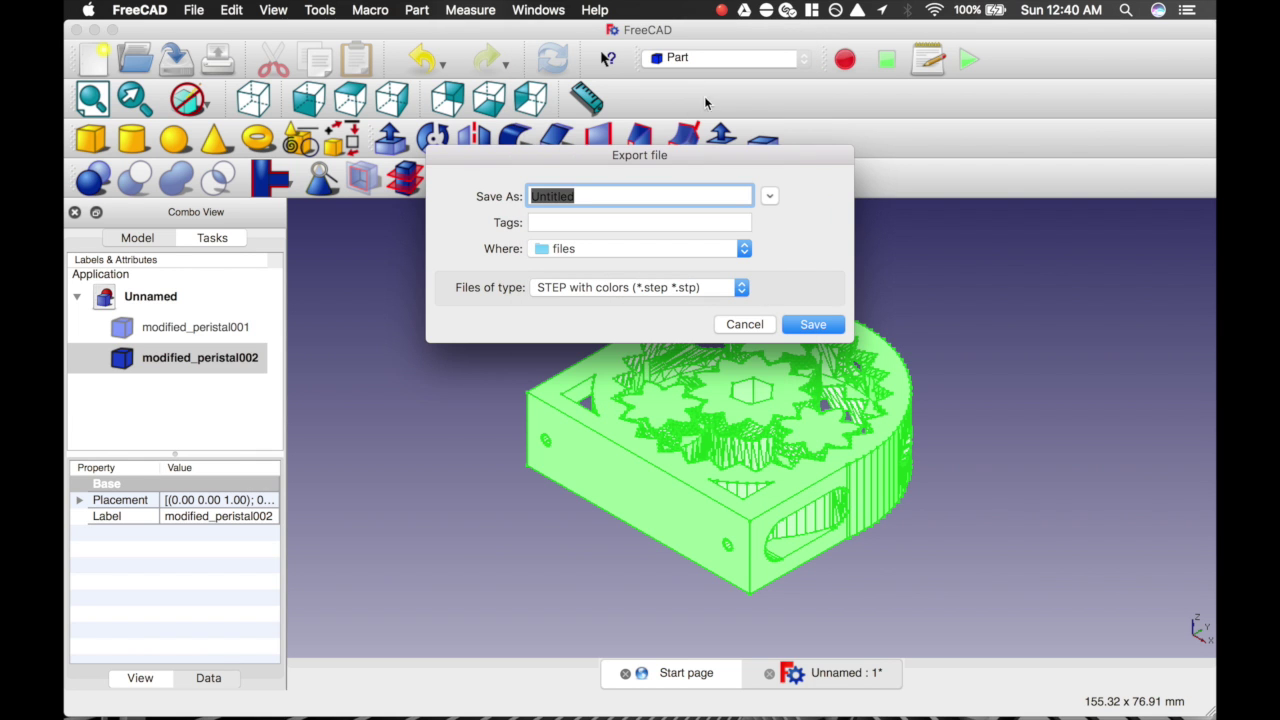
key("BackSpace")
type("P")
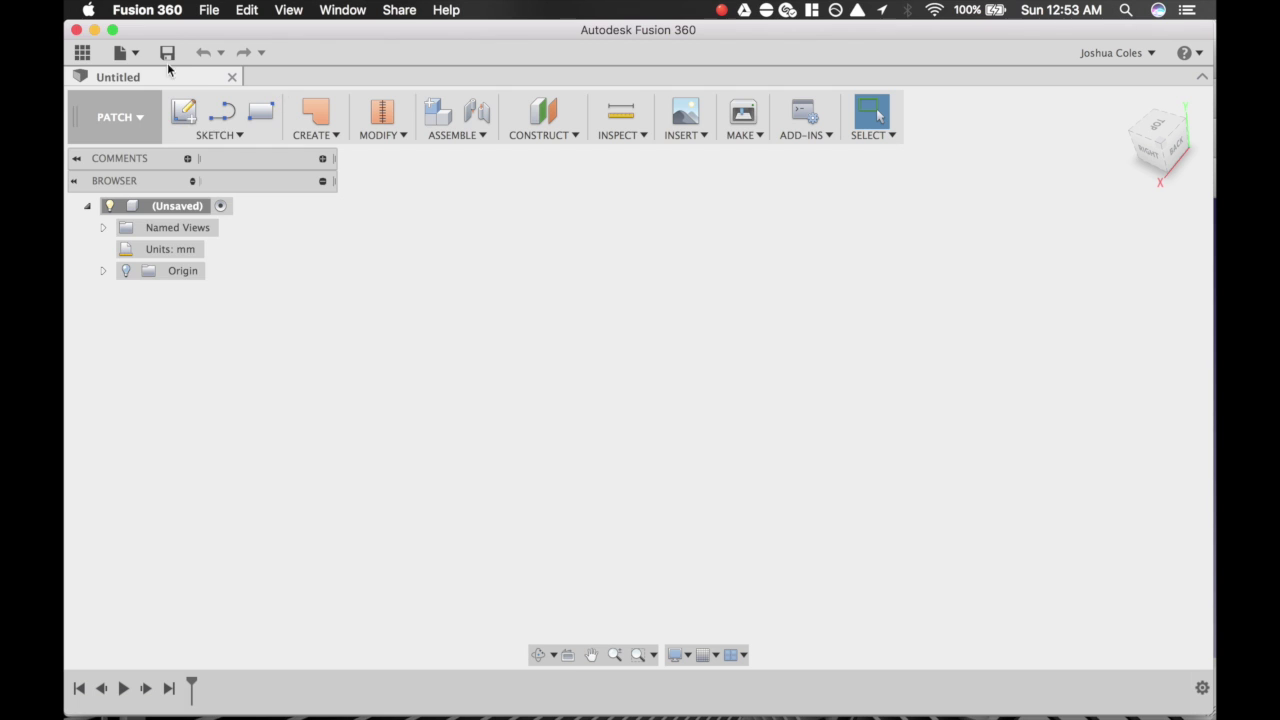
- Switch to Fusion 360 and create a new design from the Pump.step file
left_click(127, 53)
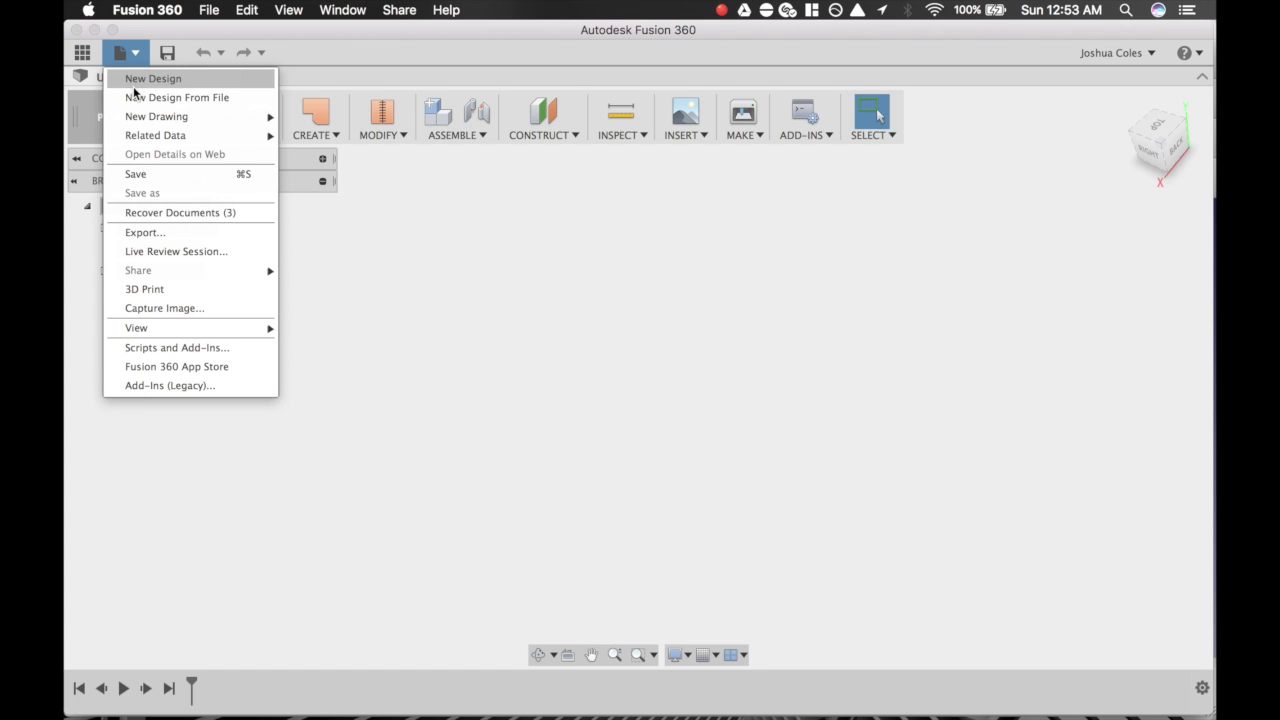
left_click(136, 99)
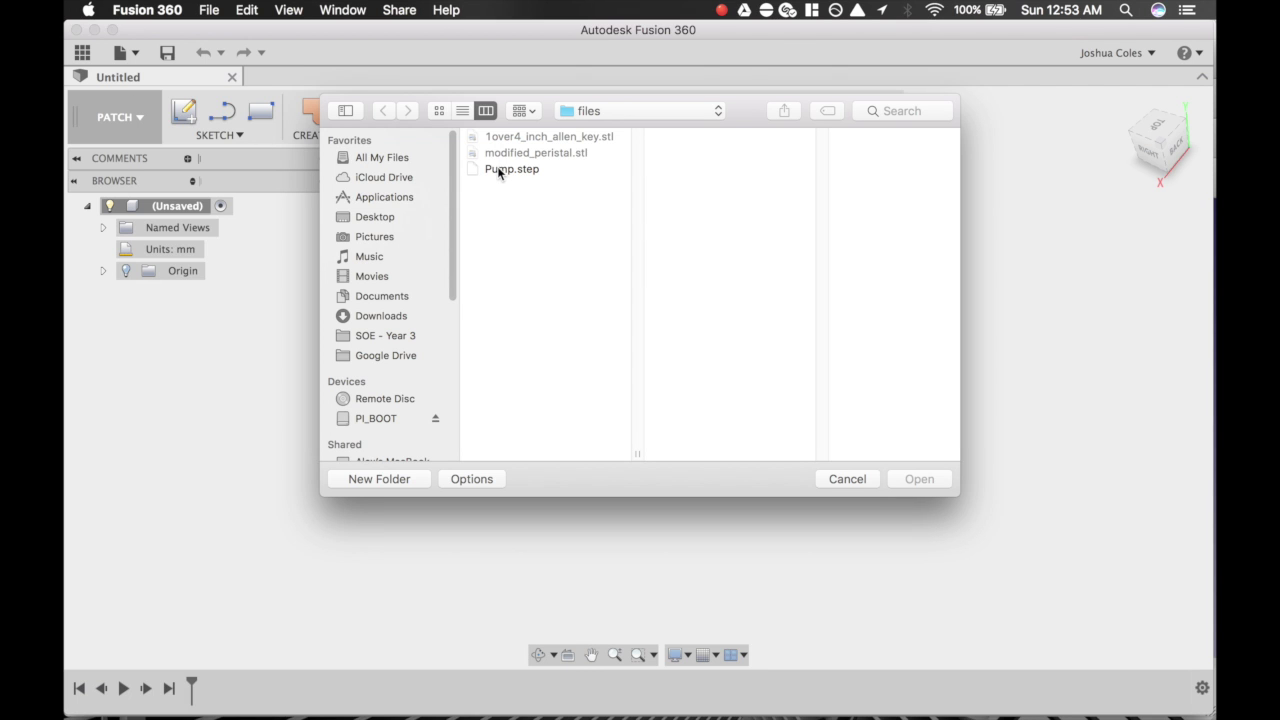
left_click(502, 168)
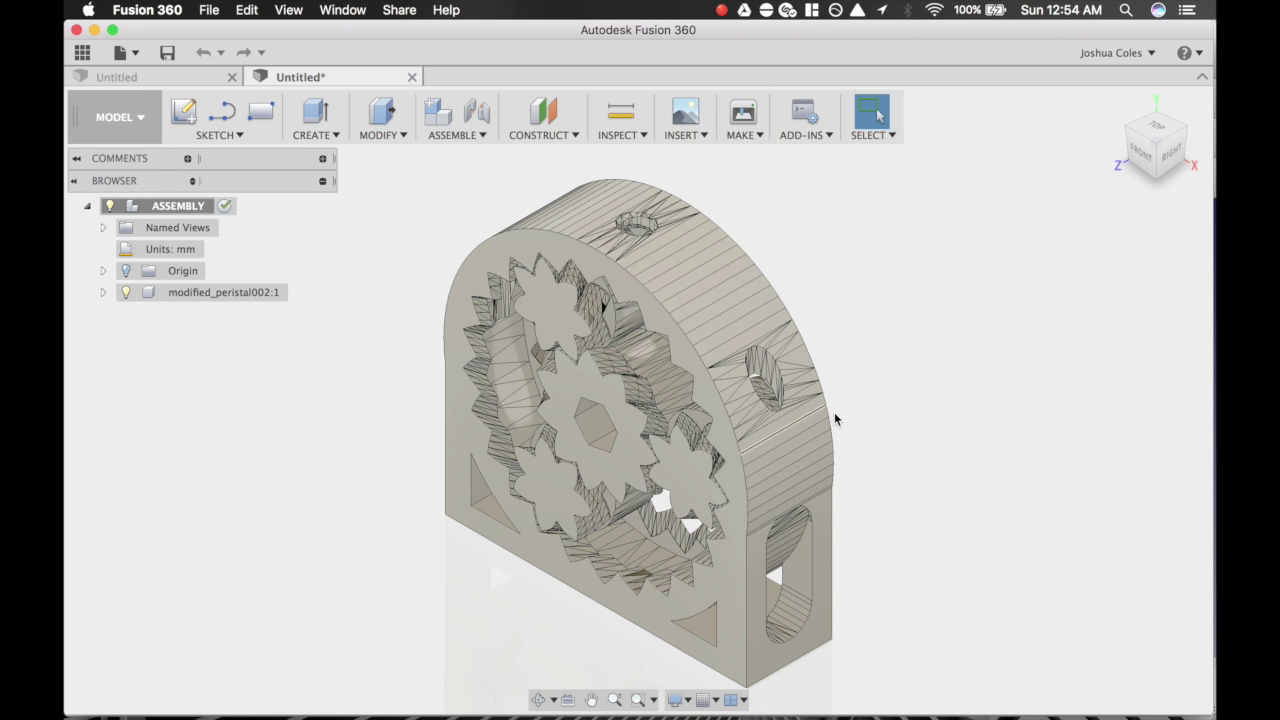
- Expand the bodies of modified_peristal002 and examine which pump part each of Body1 to Body5 represents
middle_click_drag(921, 392, 977, 329, "shift")
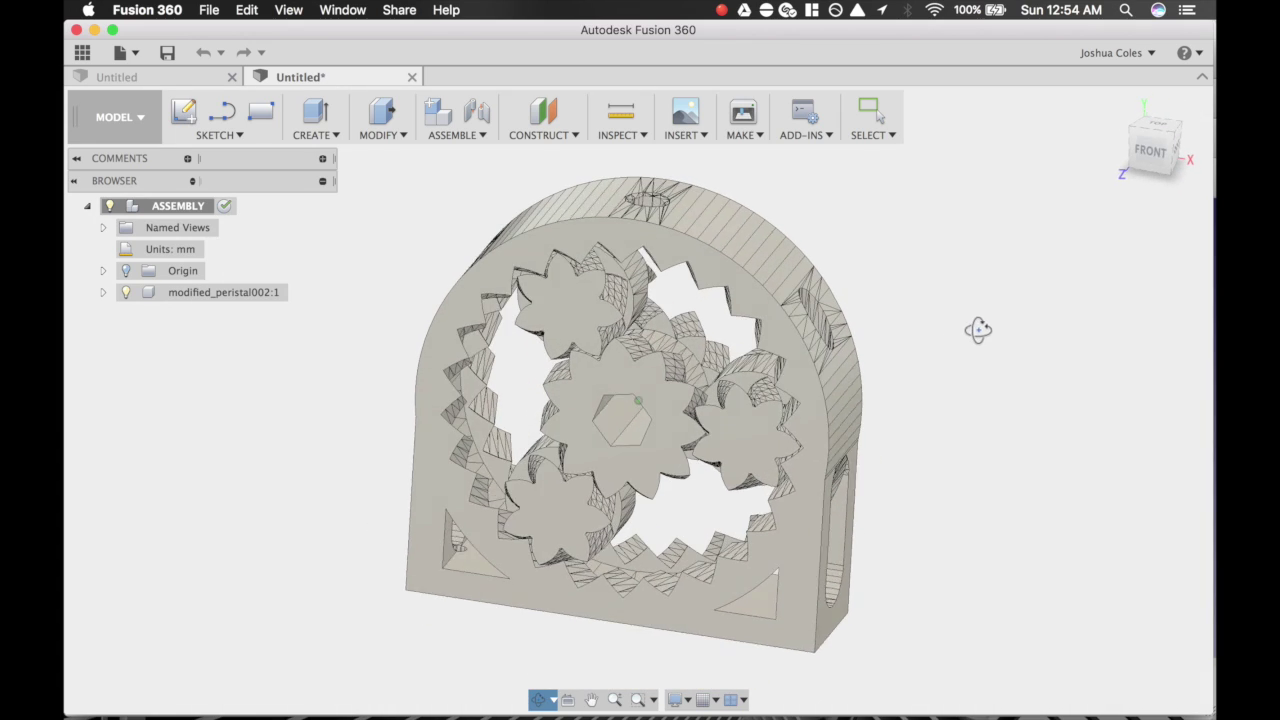
left_click(103, 292)
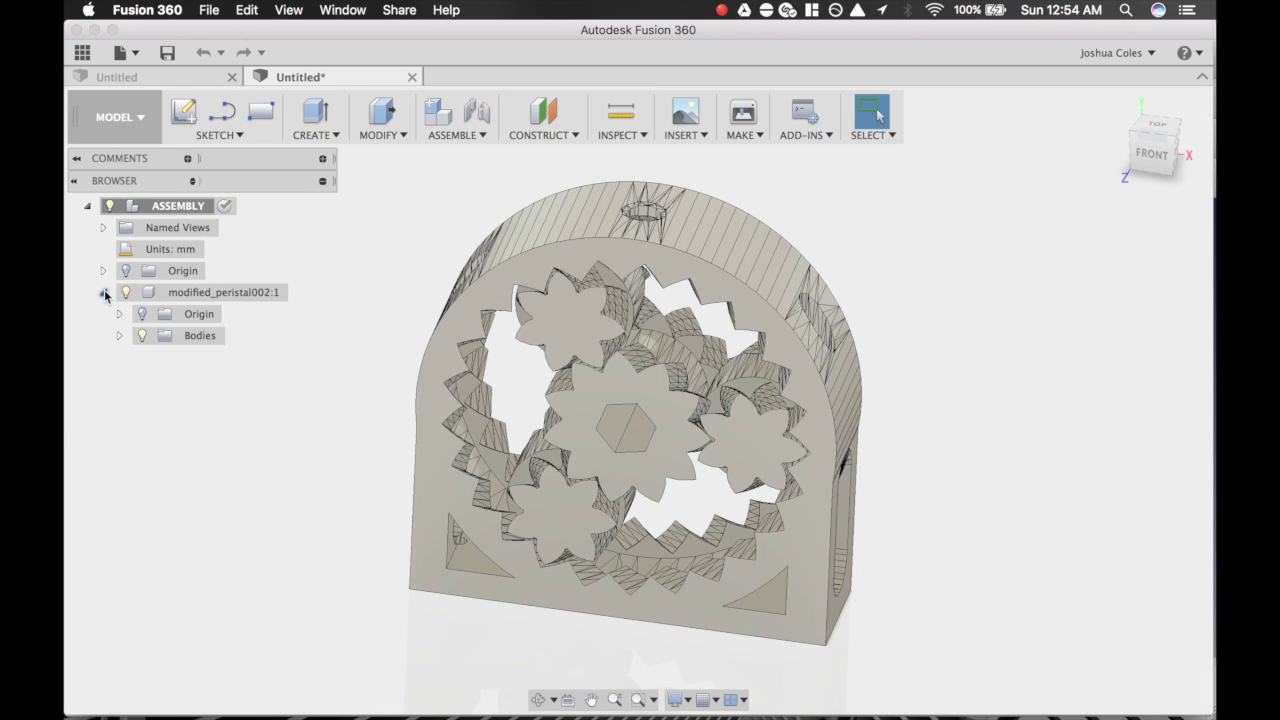
left_click(120, 336)
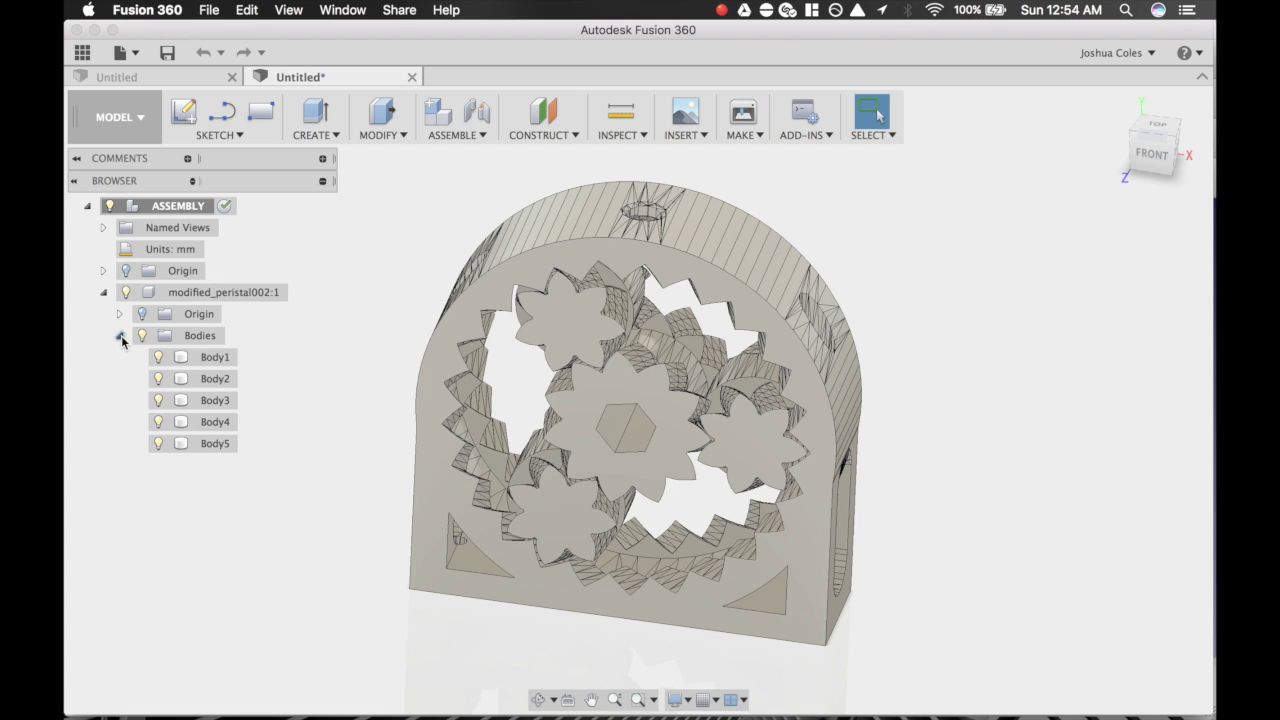
left_click(215, 358)
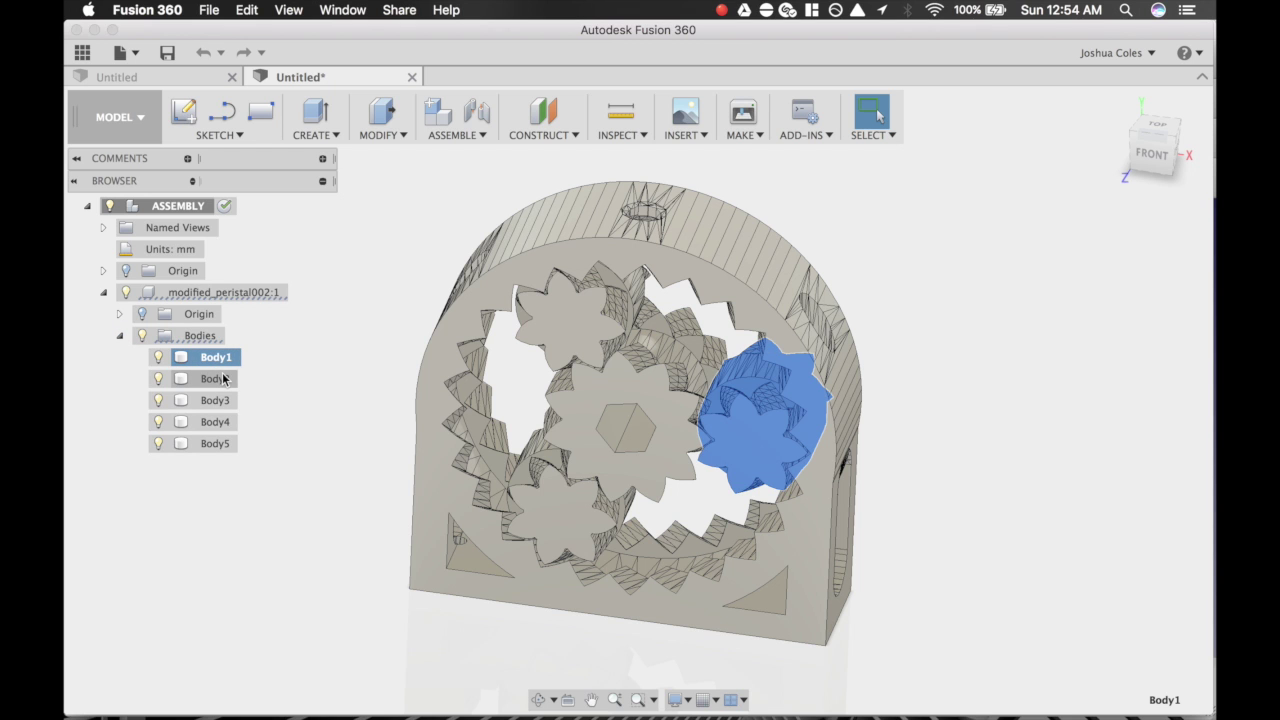
left_click(218, 380)
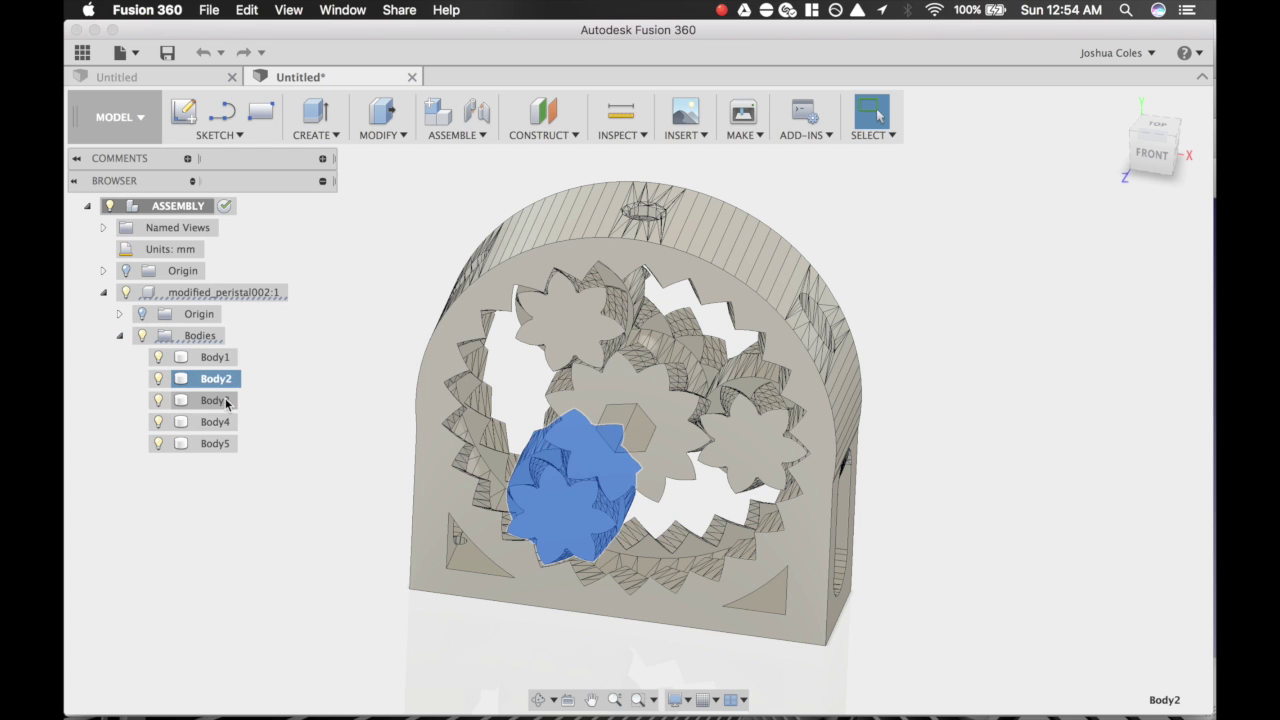
left_click(222, 400)
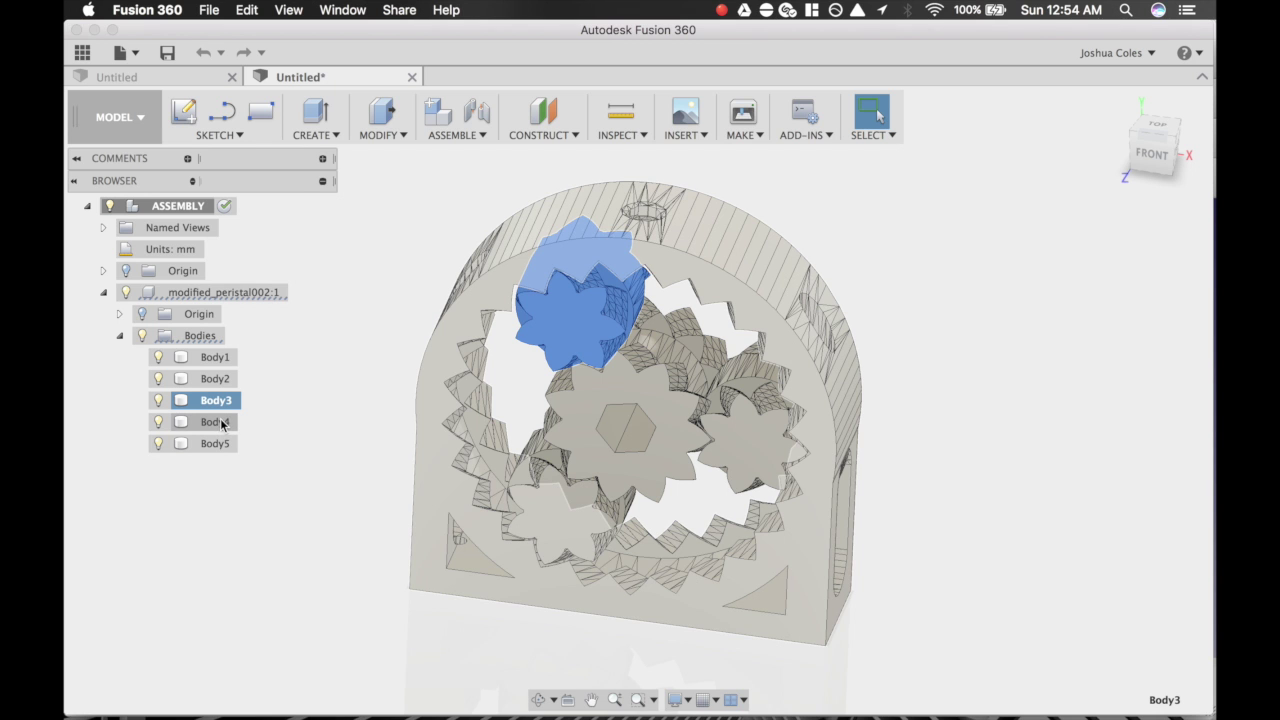
left_click(224, 424, "shift")
left_click(223, 424)
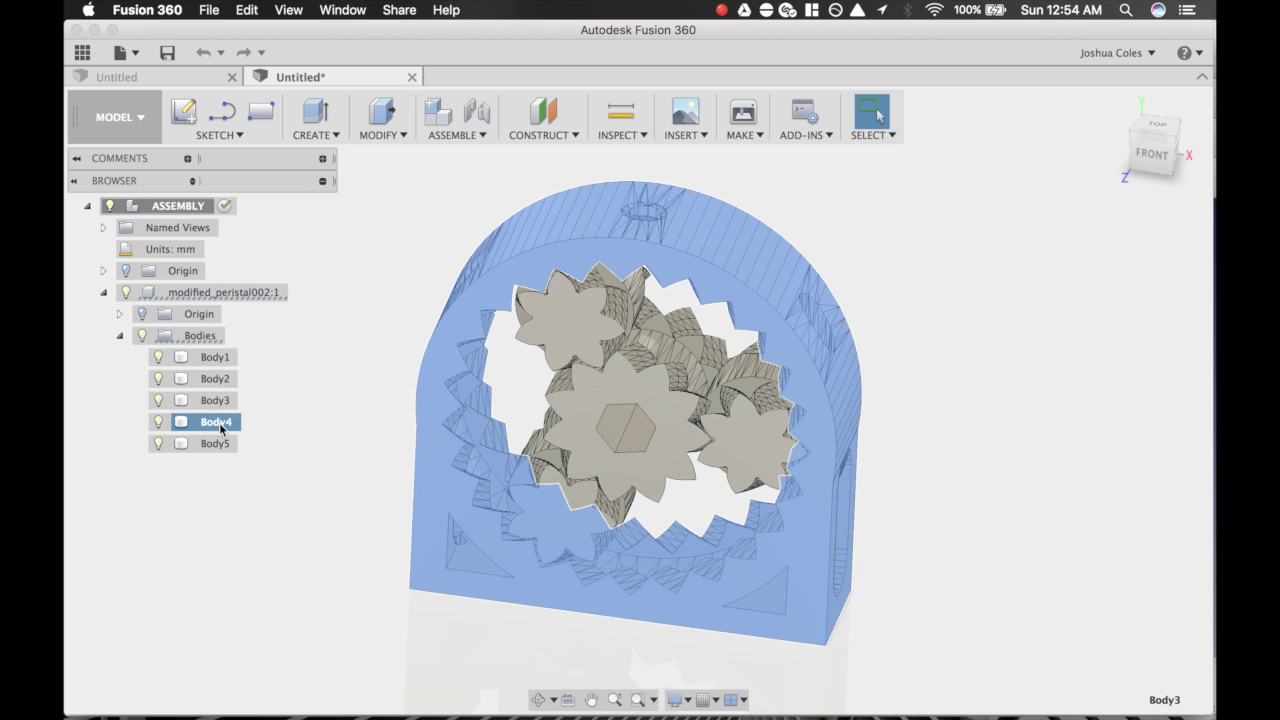
middle_click_drag(360, 415, 651, 349, "shift")
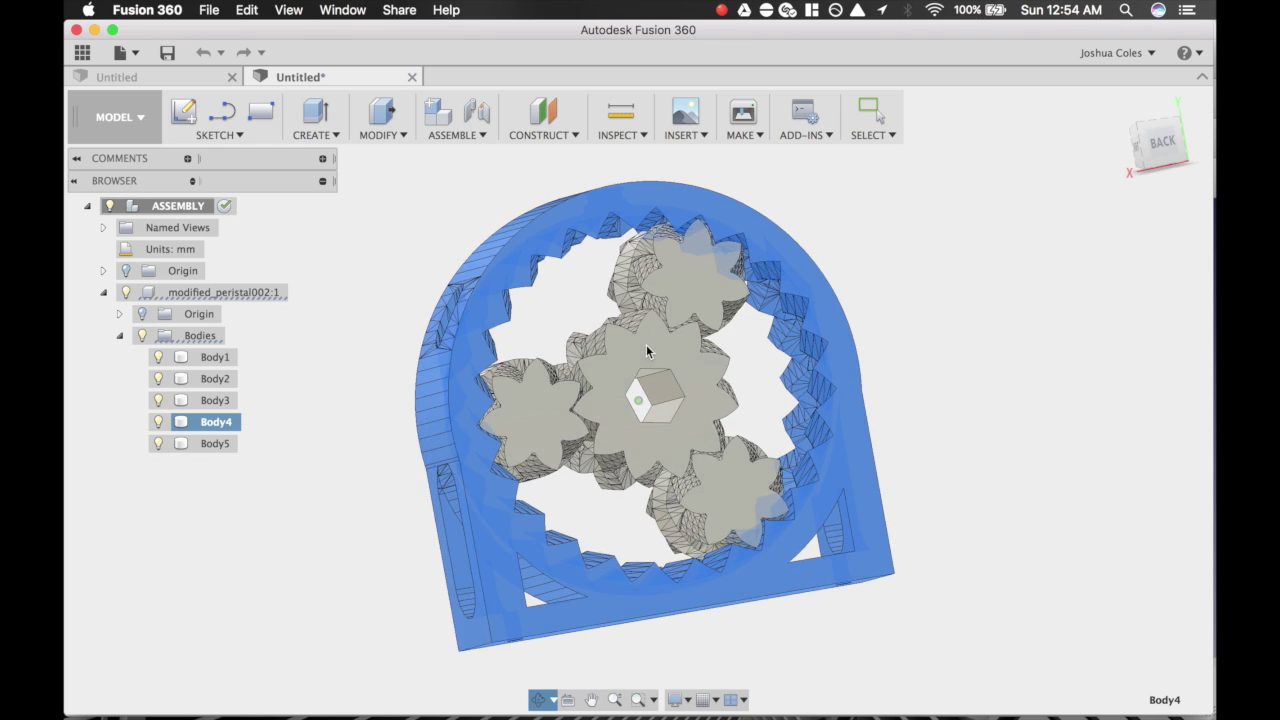
left_click(218, 448)
middle_click_drag(340, 330, 200, 337, "shift")
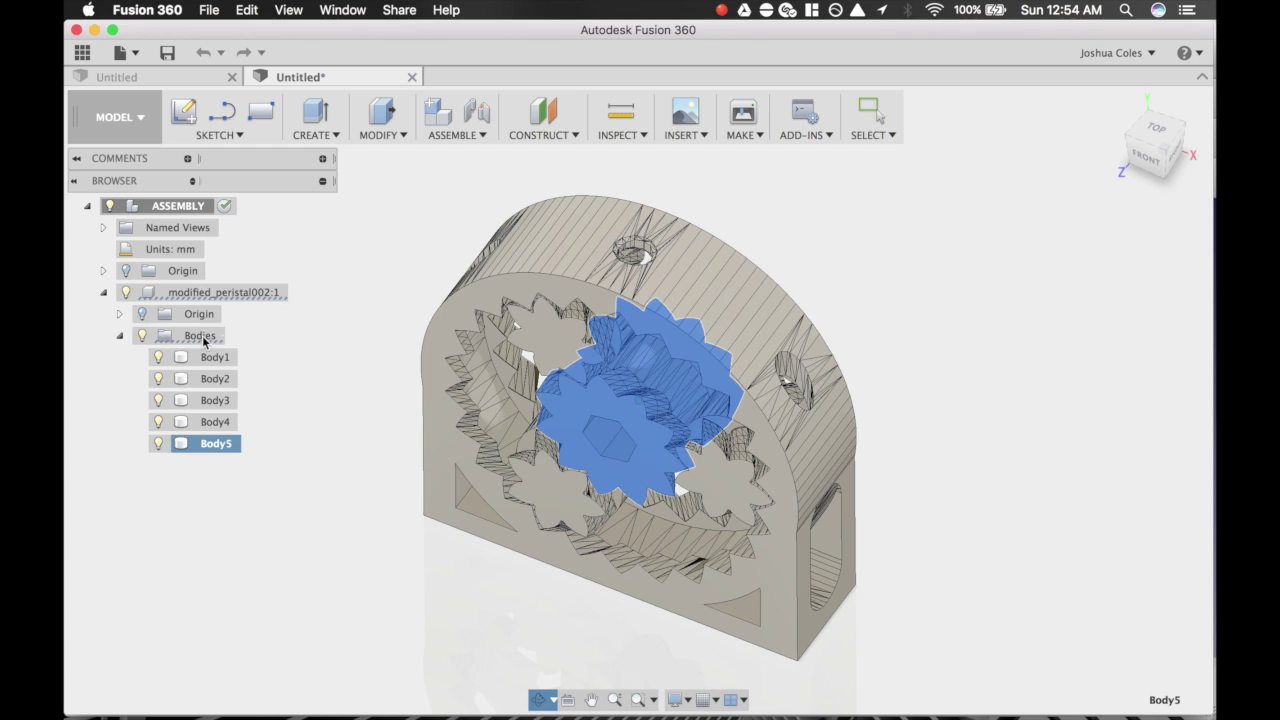
- Create components from all the bodies in modified_peristal002
left_click(203, 338)
right_click(203, 340)
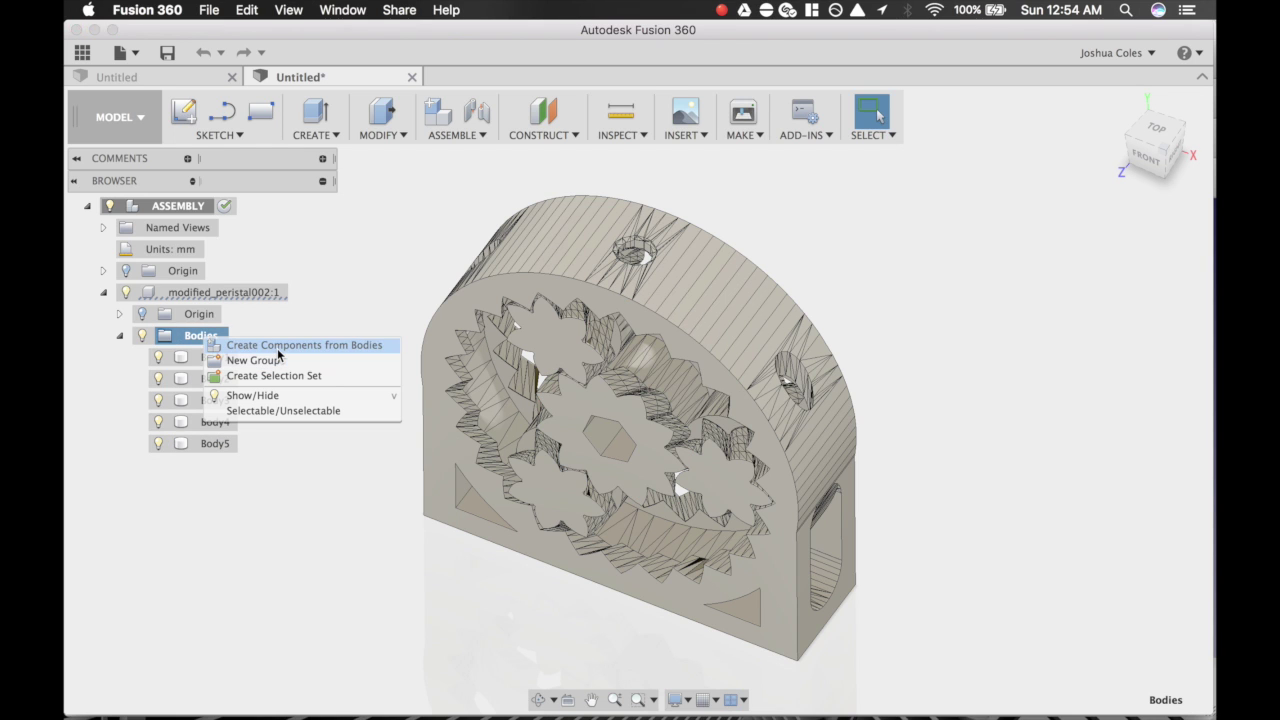
key("Escape")
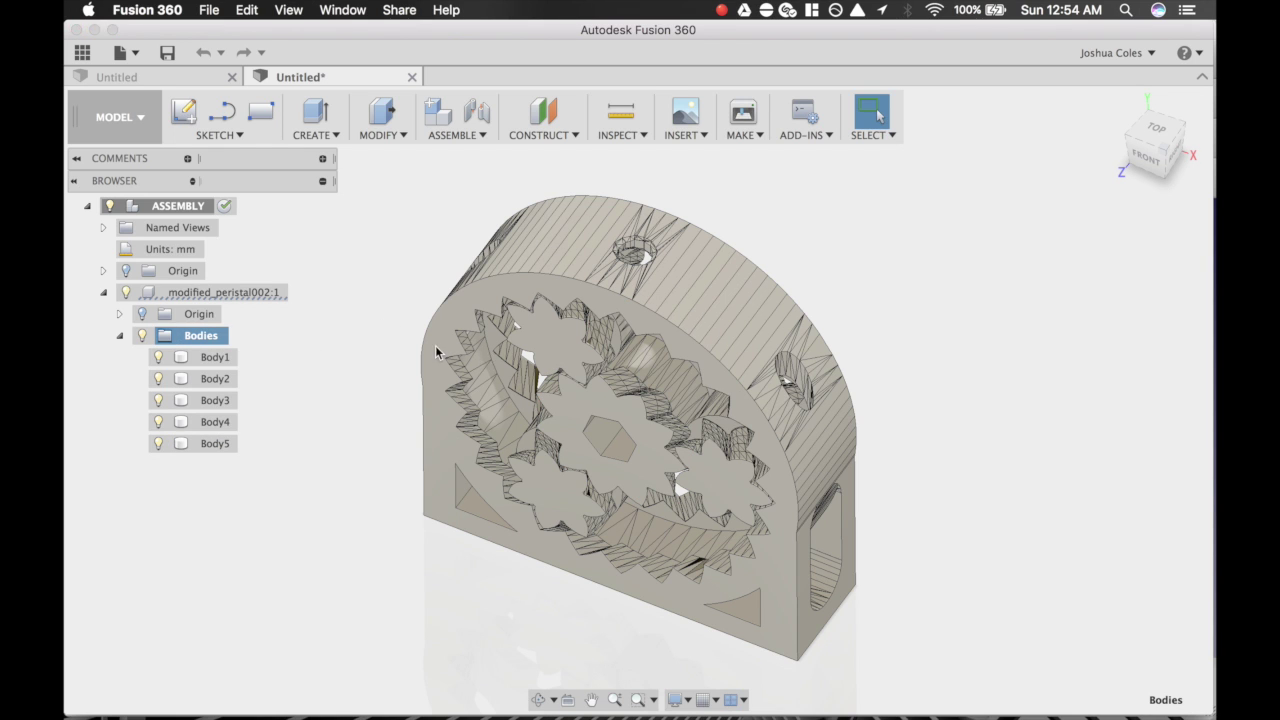
- Activate Component6, the central gear, to edit it on its own
middle_click_drag(600, 420, 686, 432, "shift")
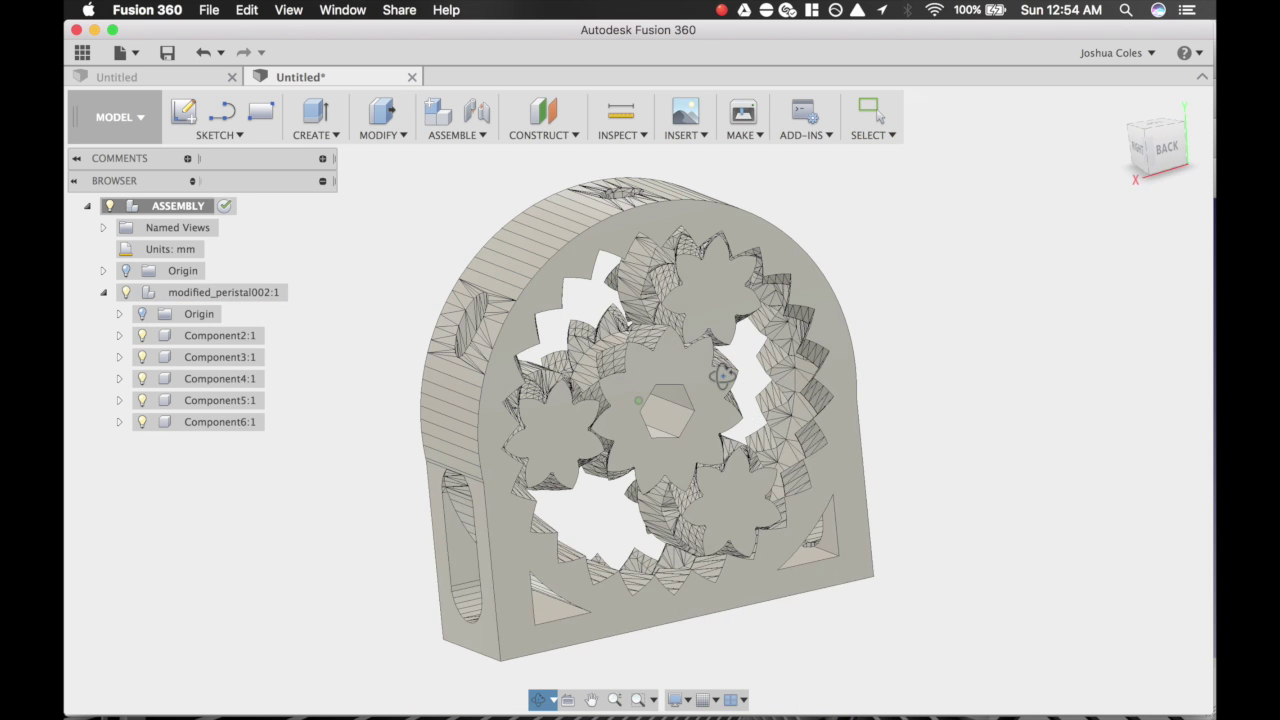
left_click(204, 421)
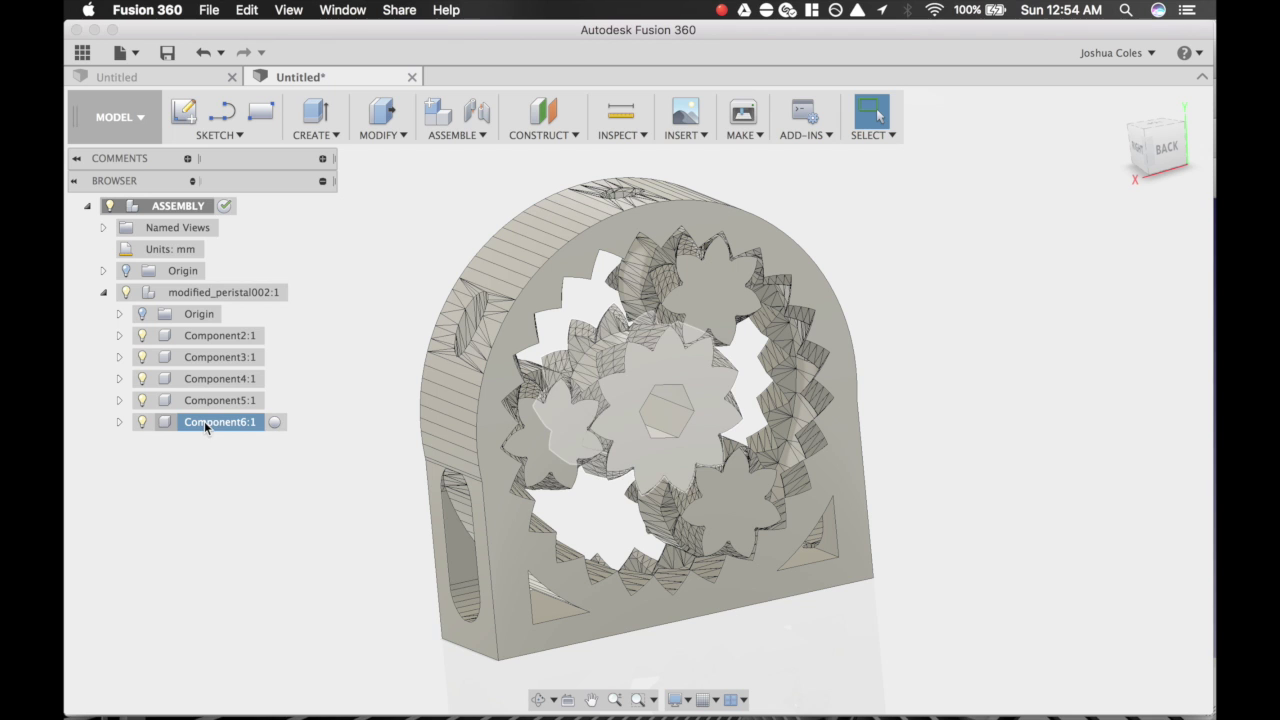
left_click(278, 422)
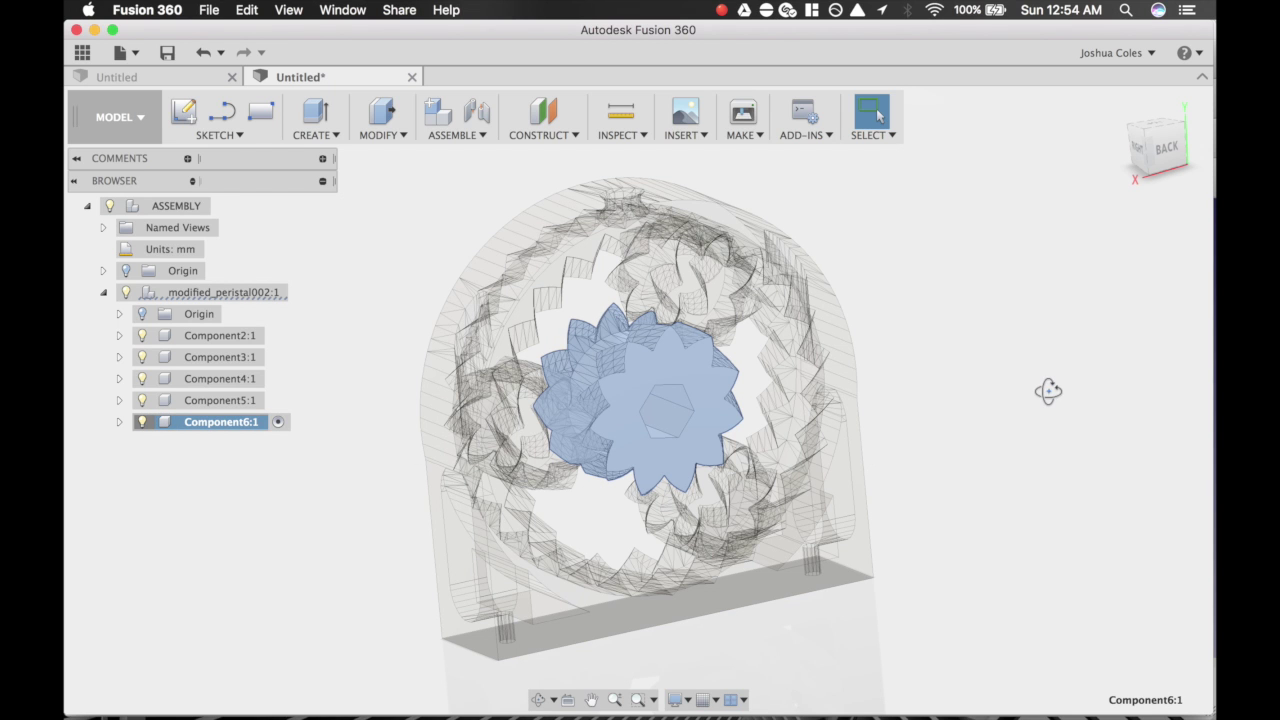
middle_click_drag(1049, 391, 1000, 365, "shift")
key("Escape")
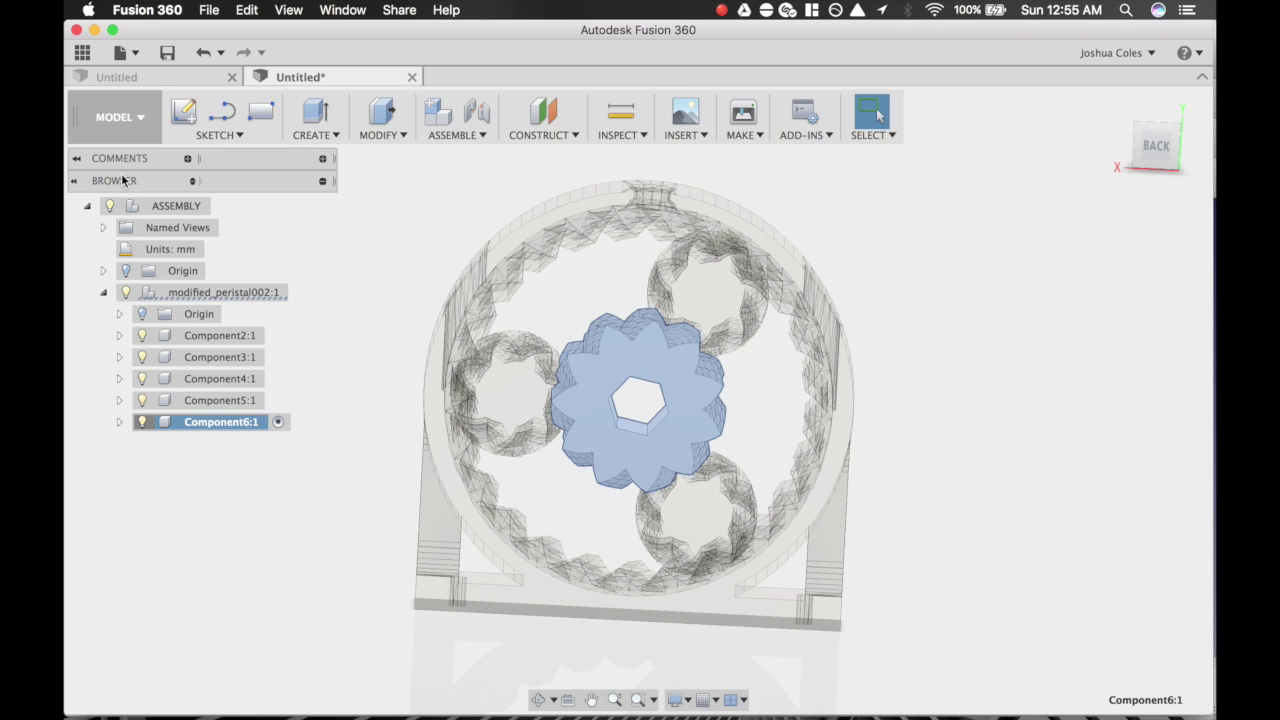
- Create a sketch on the central gear's back face, around the hexagonal hole
left_click(222, 135)
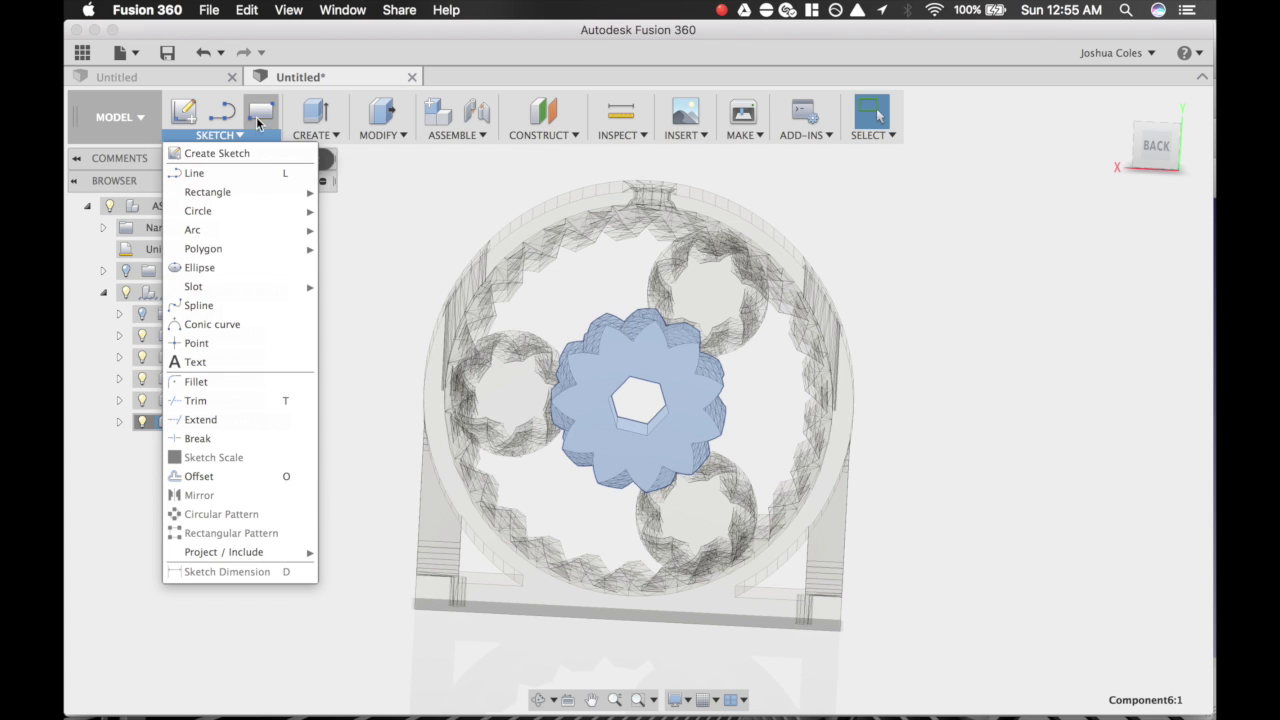
left_click(217, 153)
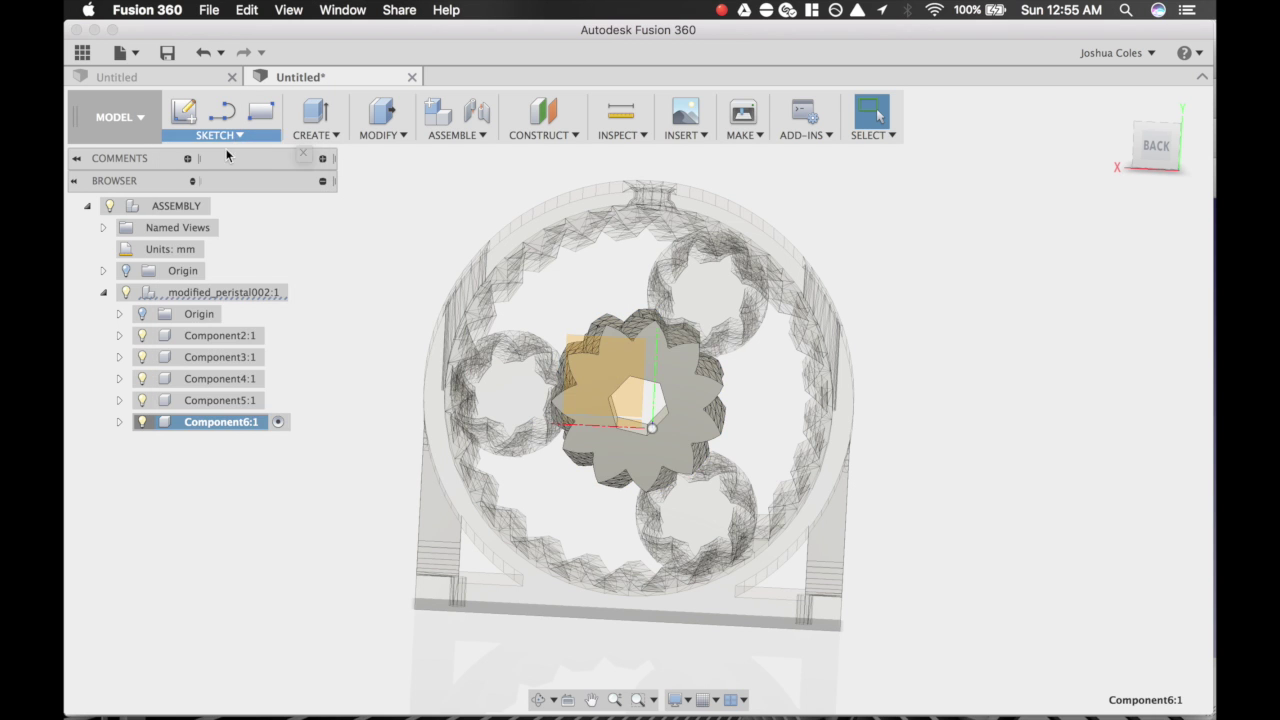
left_click(641, 465)
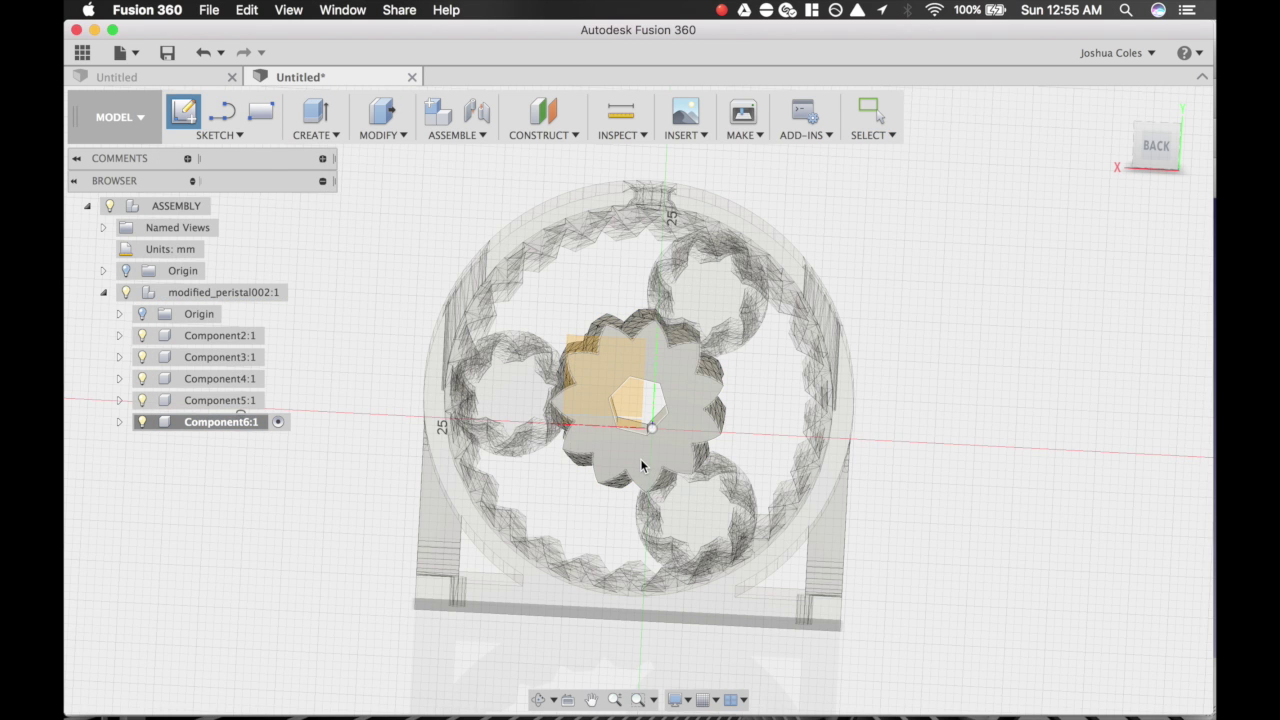
left_click(641, 463)
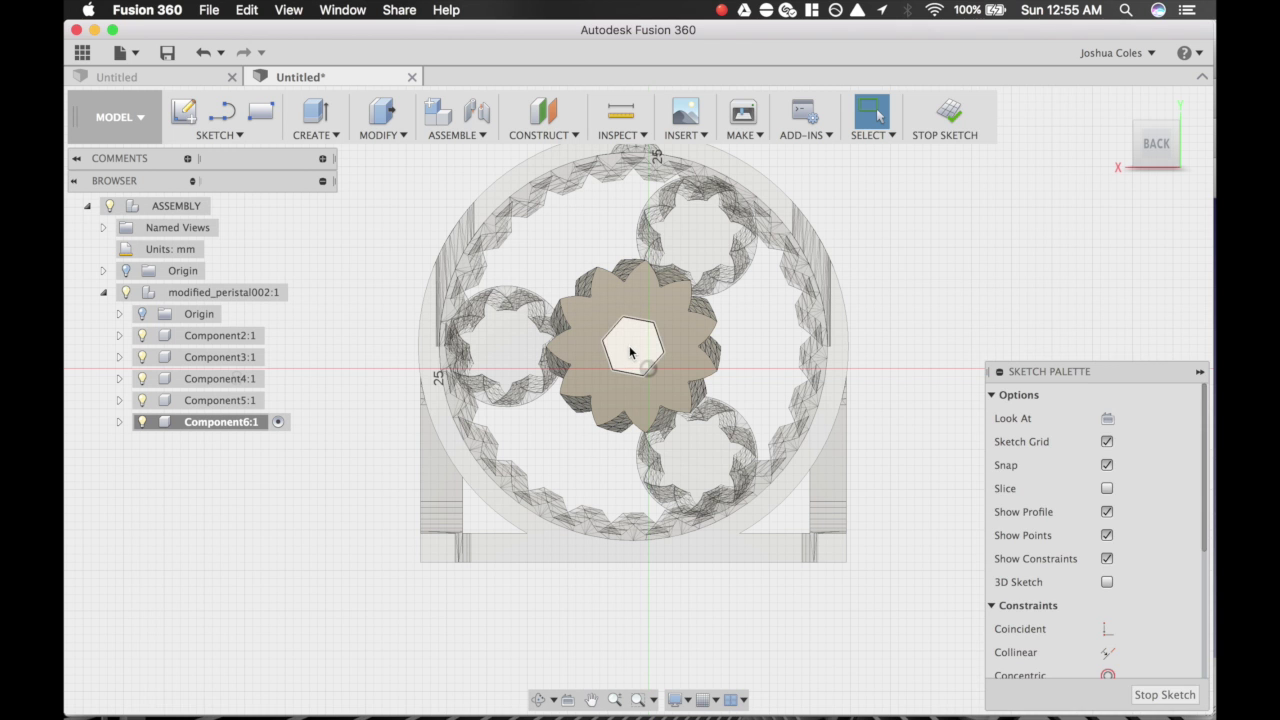
- Extrude the hexagonal hole profile -15.001 mm through the central gear with the Join operation to fill the hole
left_click(631, 352)
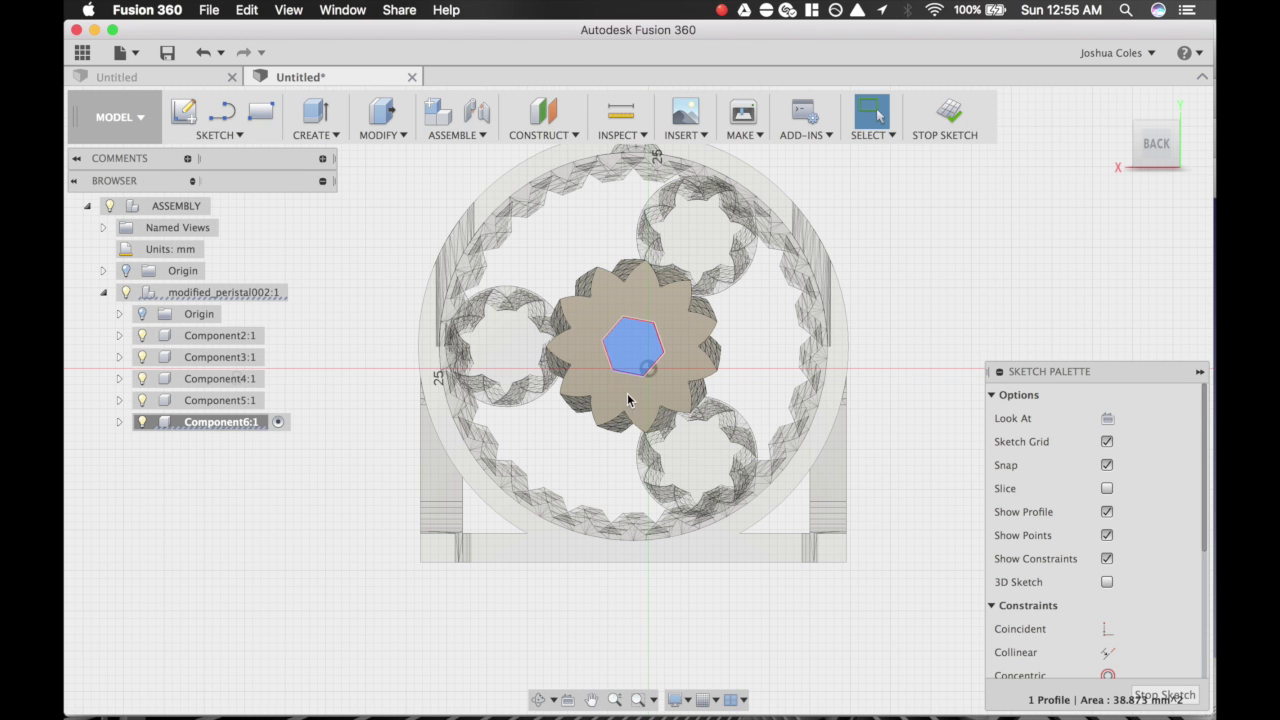
middle_click_drag(630, 369, 707, 412, "shift")
key("e")
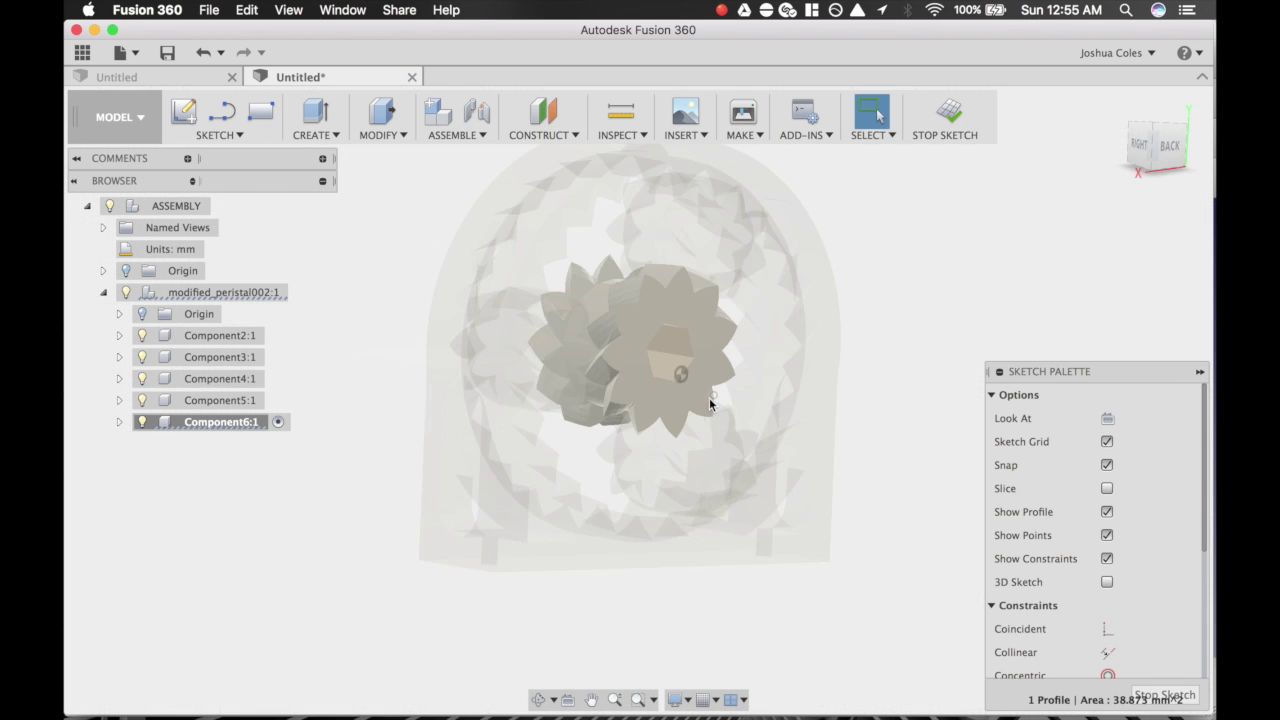
left_click_drag(680, 352, 500, 324)
middle_click_drag(585, 387, 621, 352, "shift")
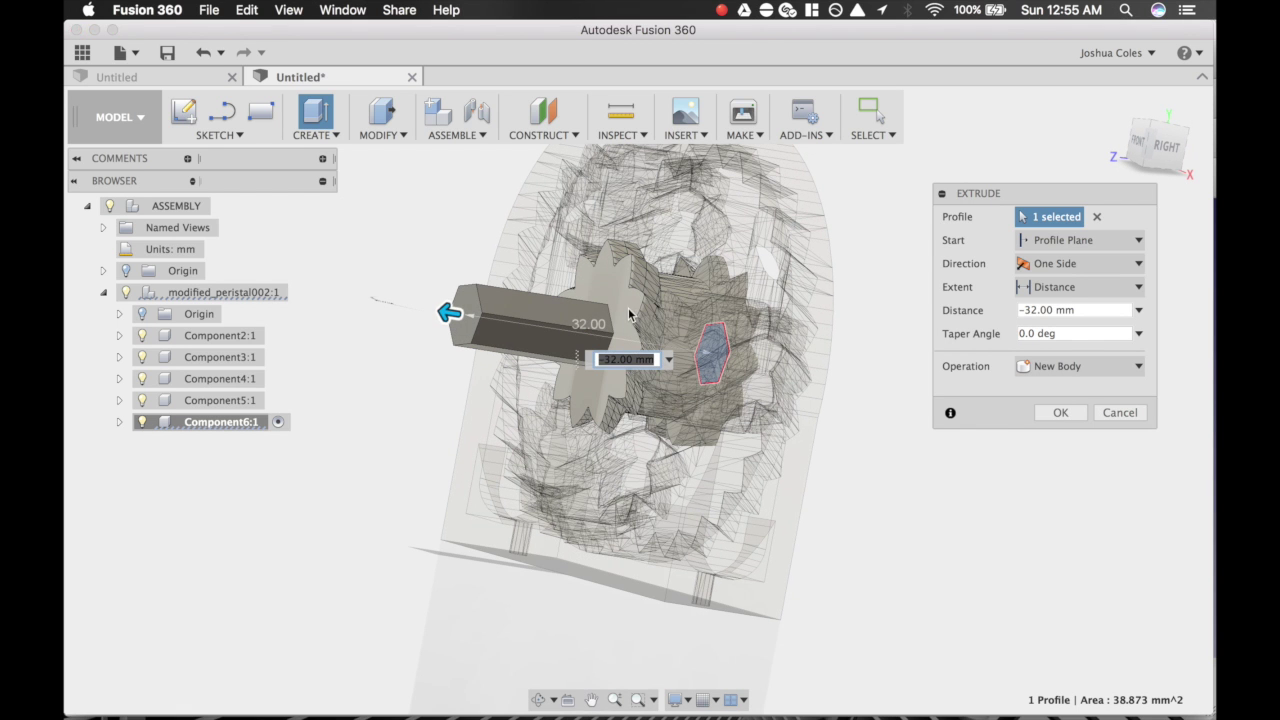
left_click_drag(447, 320, 597, 315)
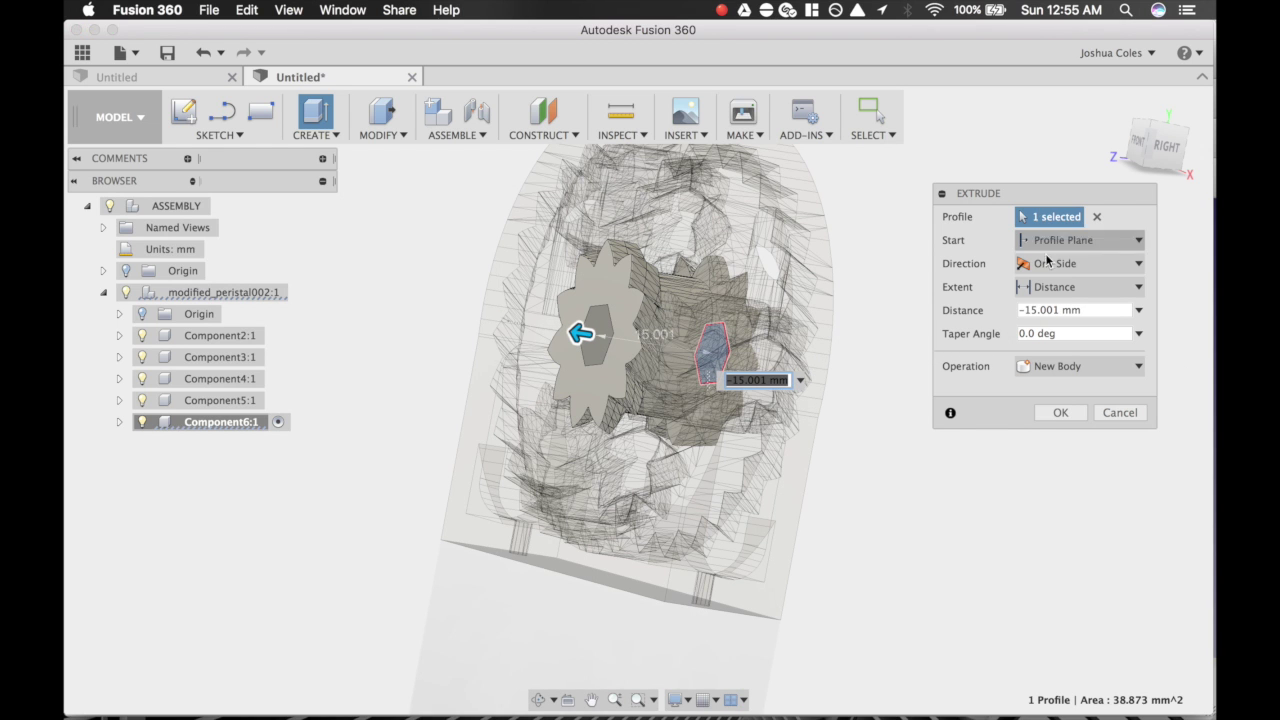
left_click(1055, 366)
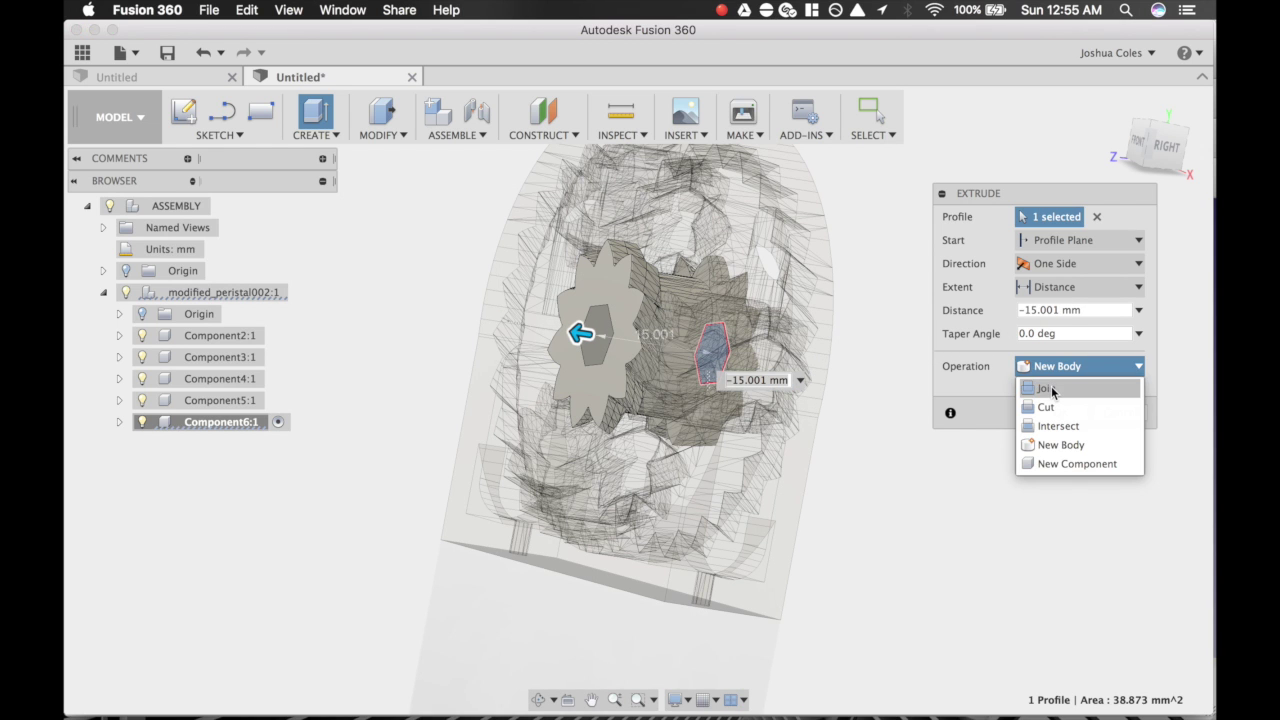
left_click(1054, 394)
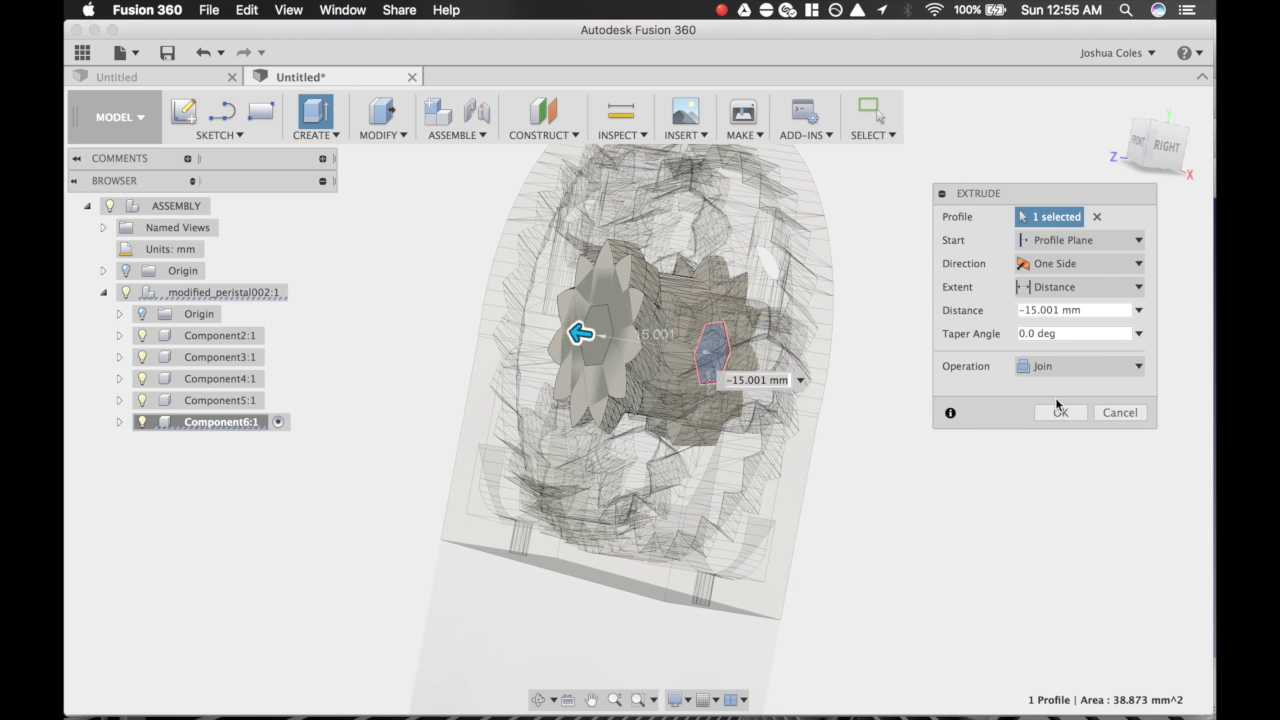
left_click(1060, 413)
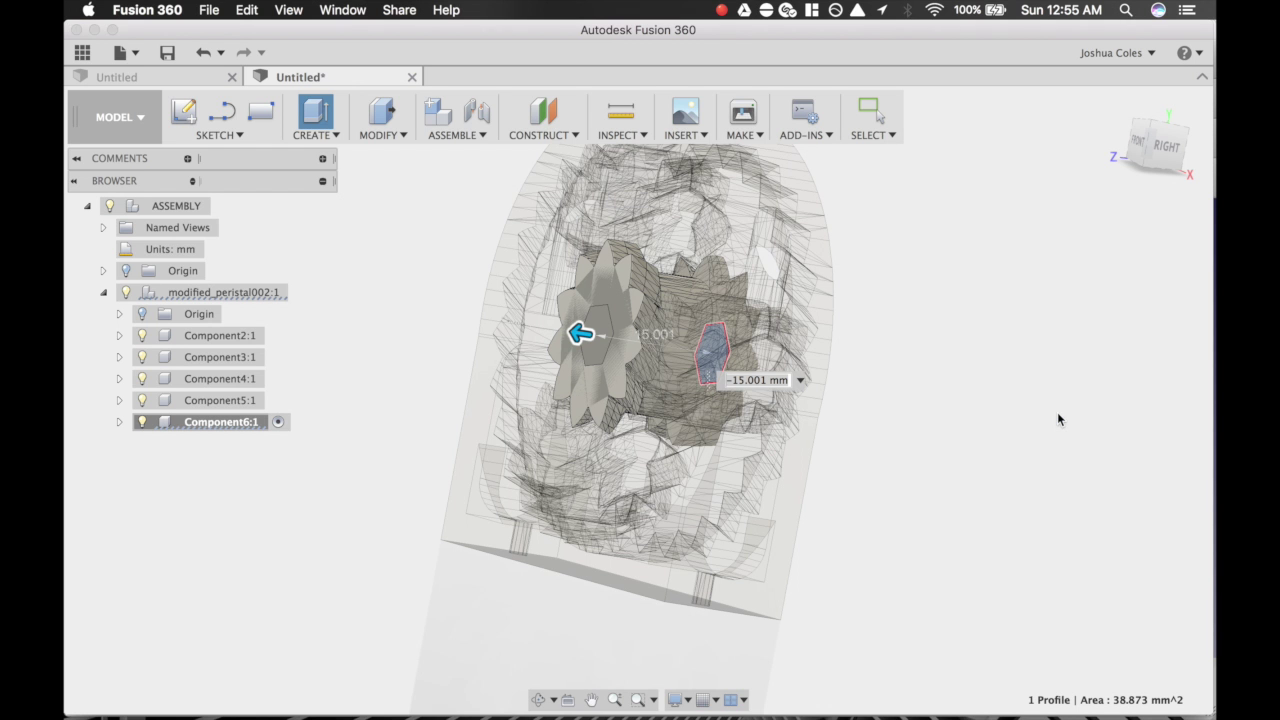
- Create a new circle sketch on the central gear's filled back face
middle_click_drag(1049, 412, 804, 375, "shift")
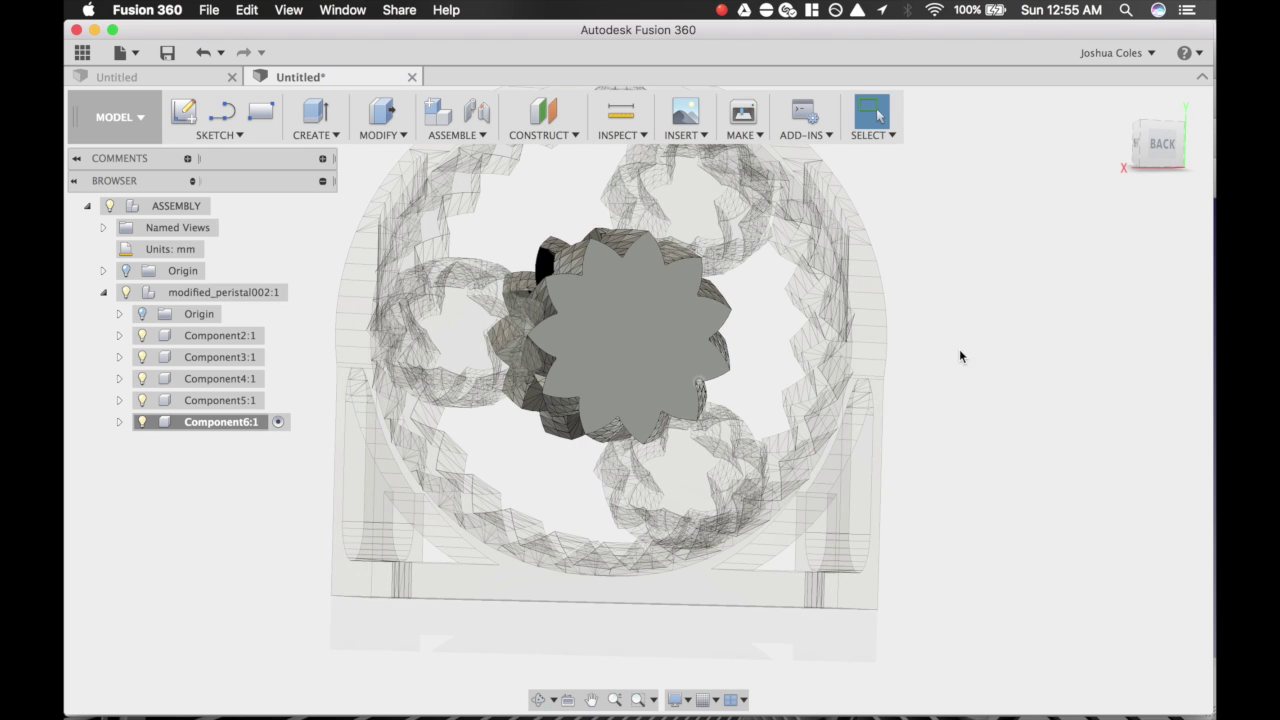
mouse_move(1181, 344)
middle_mouse_down("shift")
mouse_move(1131, 343)
mouse_move(1140, 330)
middle_mouse_up("shift")
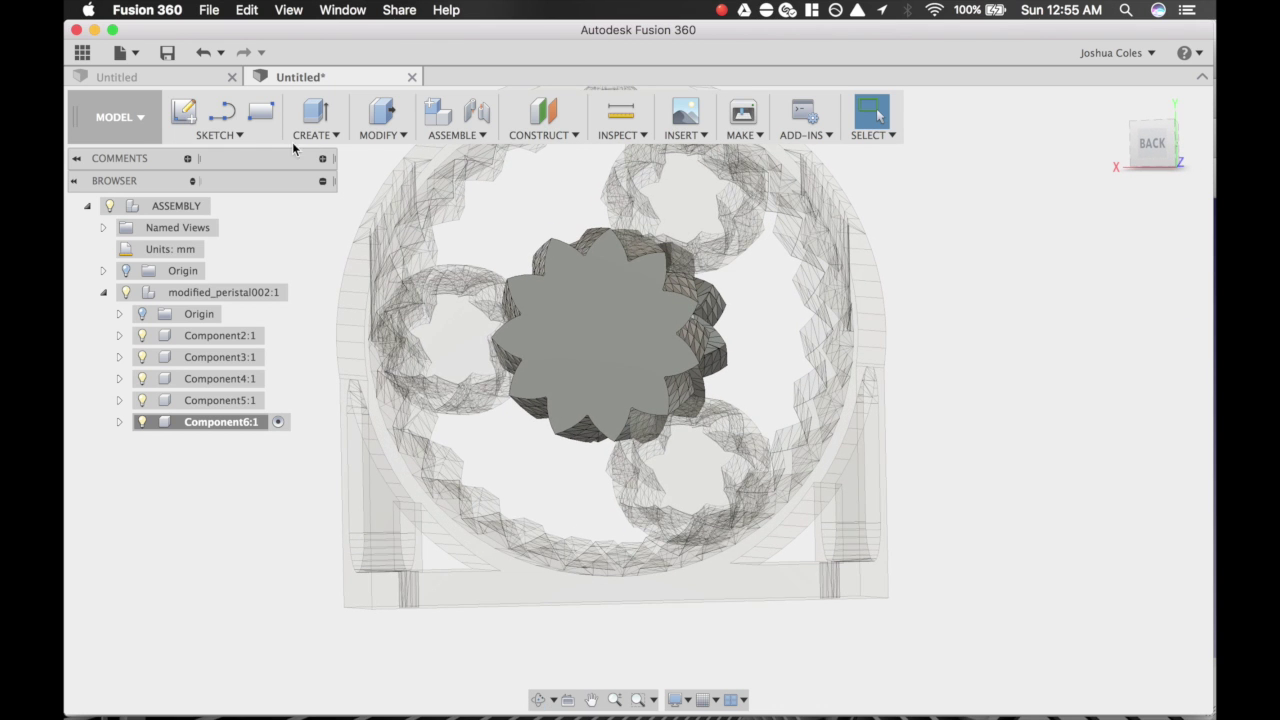
left_click(241, 137)
mouse_move(233, 216)
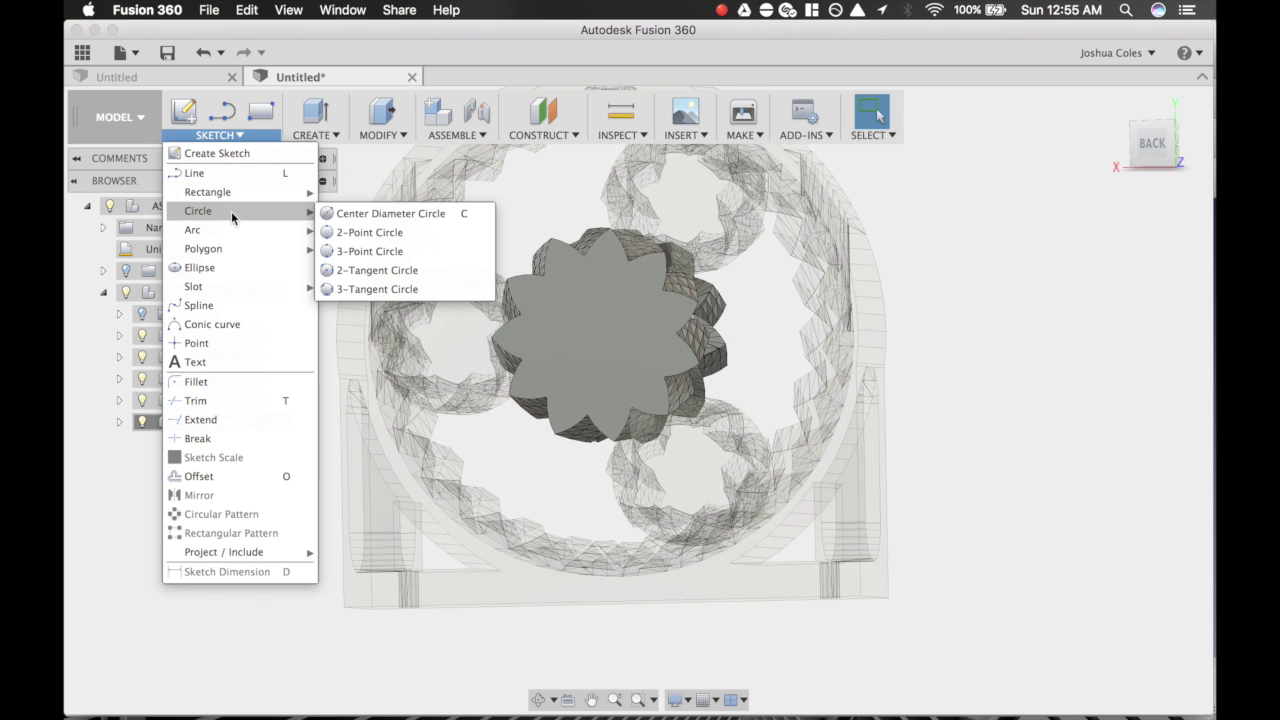
left_click(335, 213)
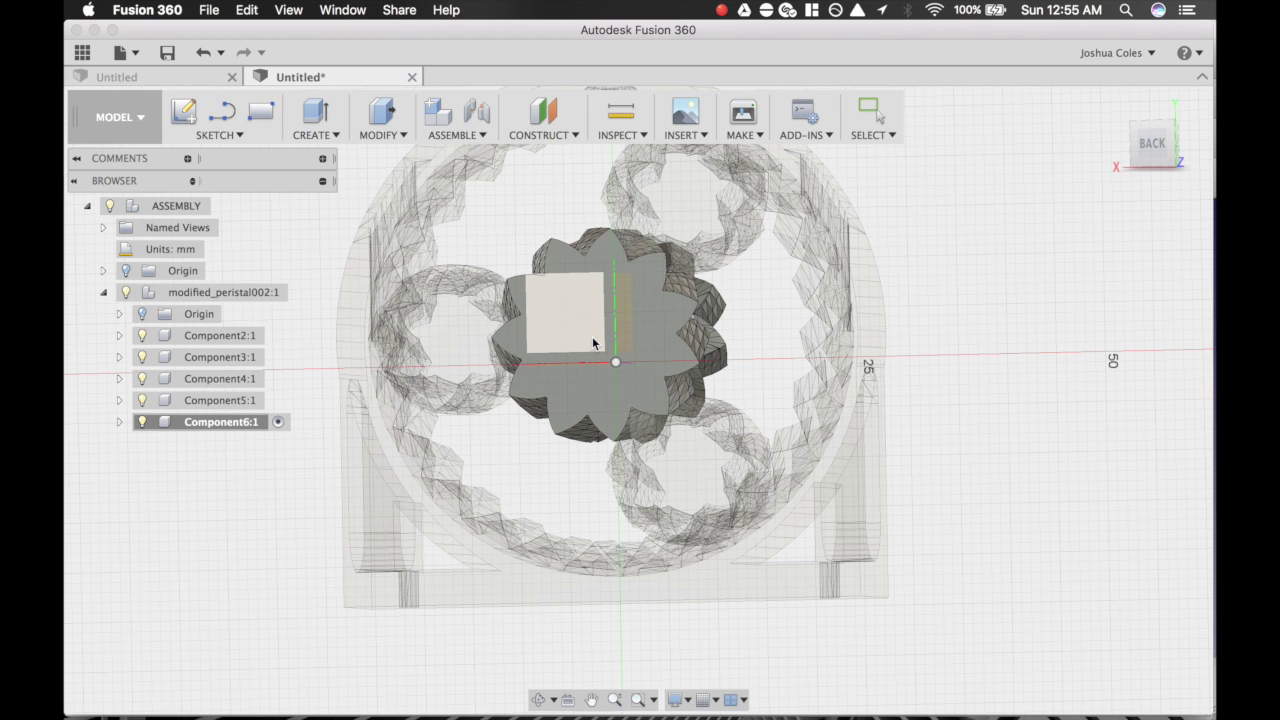
left_click(645, 388)
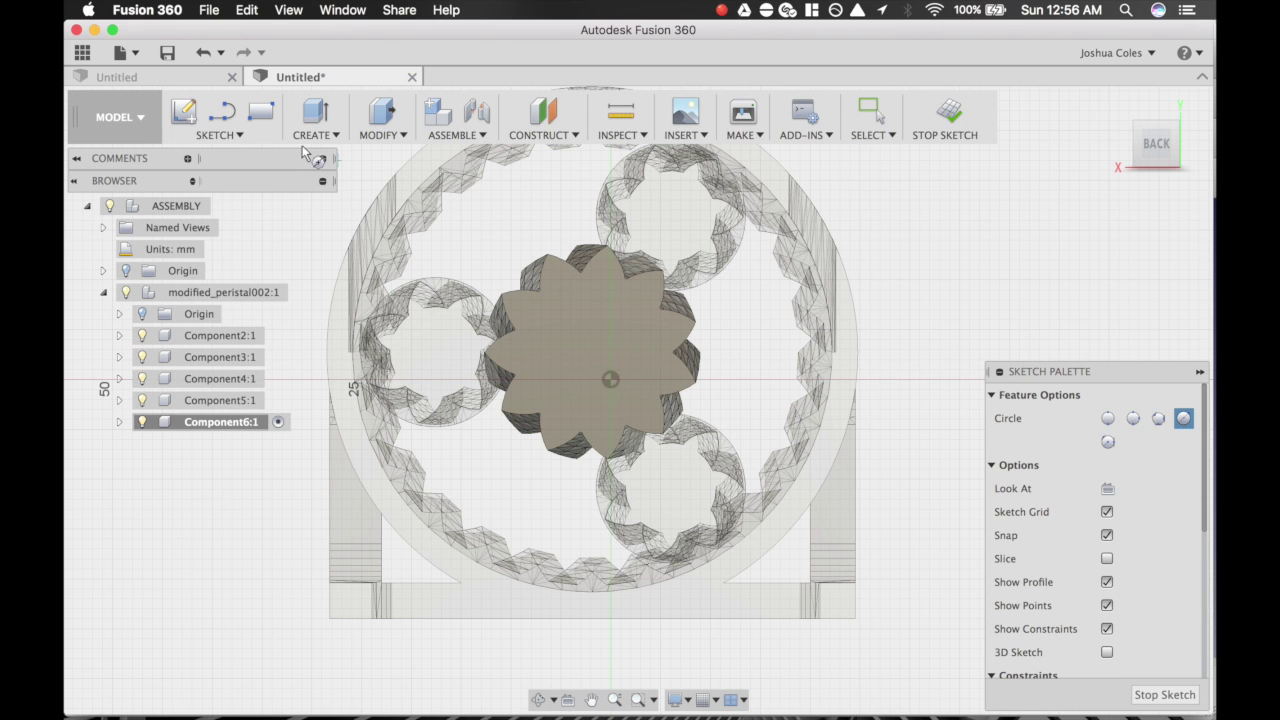
left_click(243, 137)
mouse_move(240, 209)
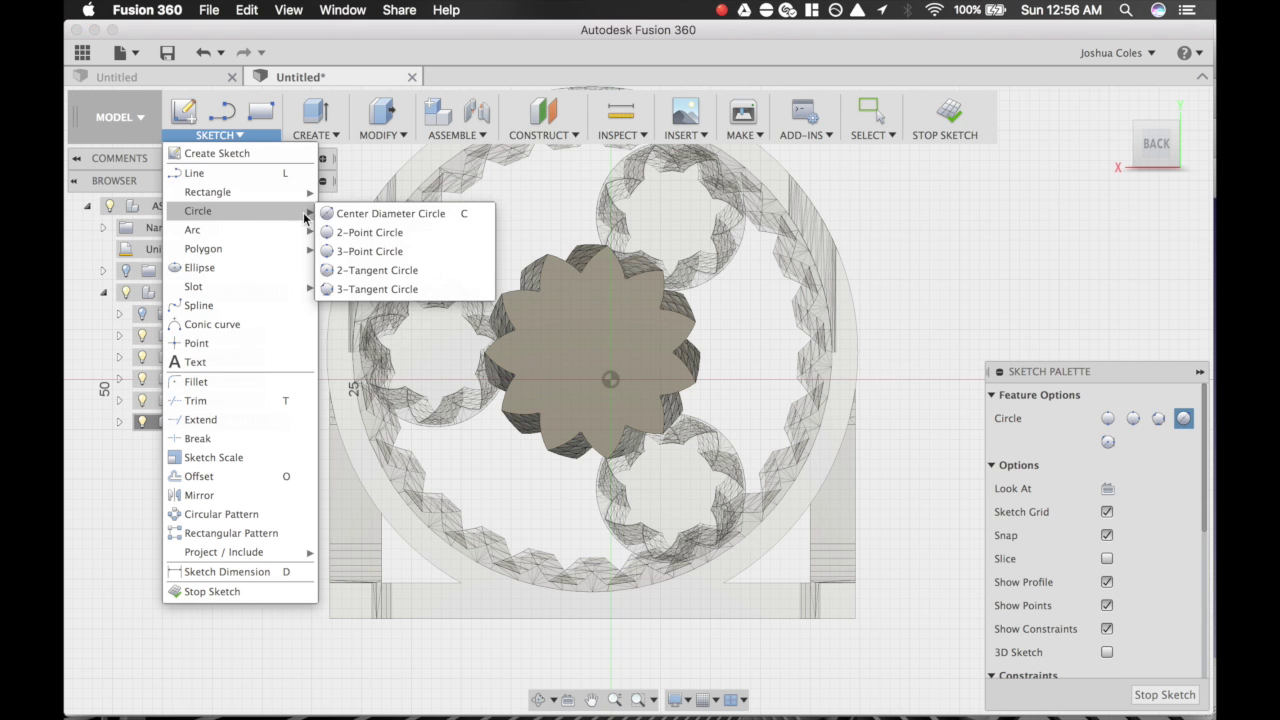
left_click(344, 257)
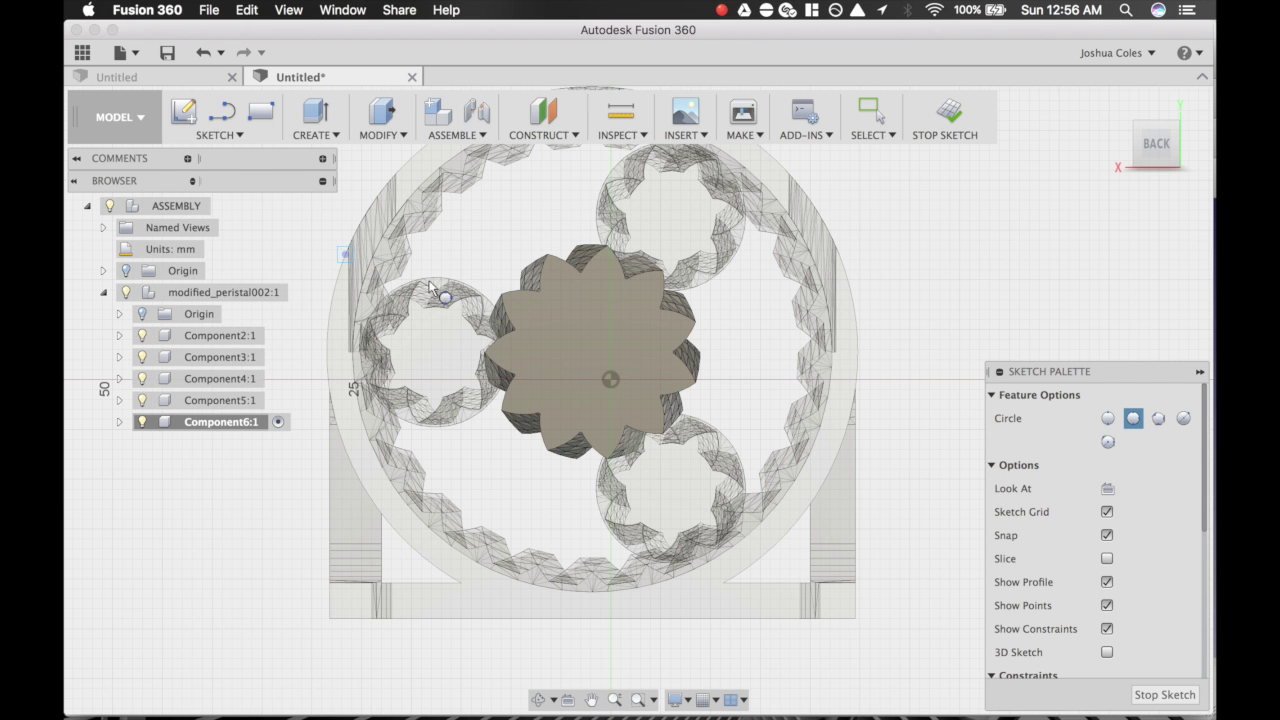
scroll(540, 293, "up", 5)
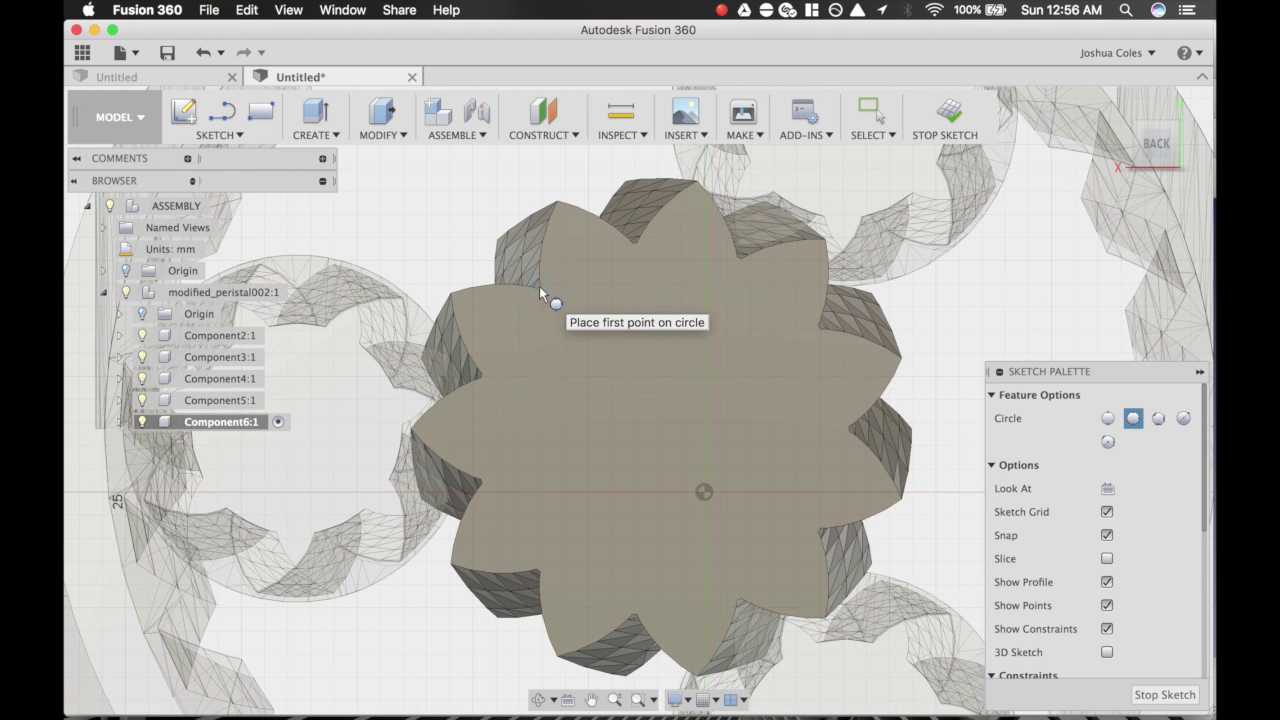
left_click(539, 286)
left_click(812, 415)
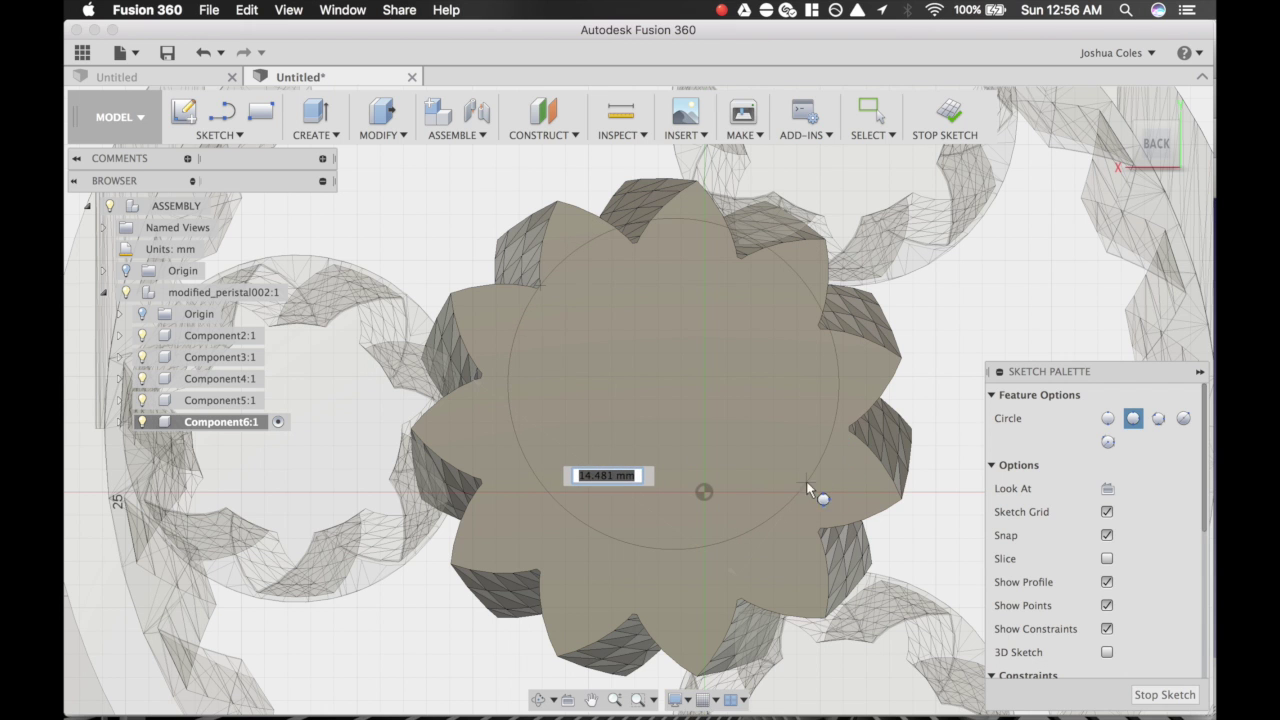
key("Escape")
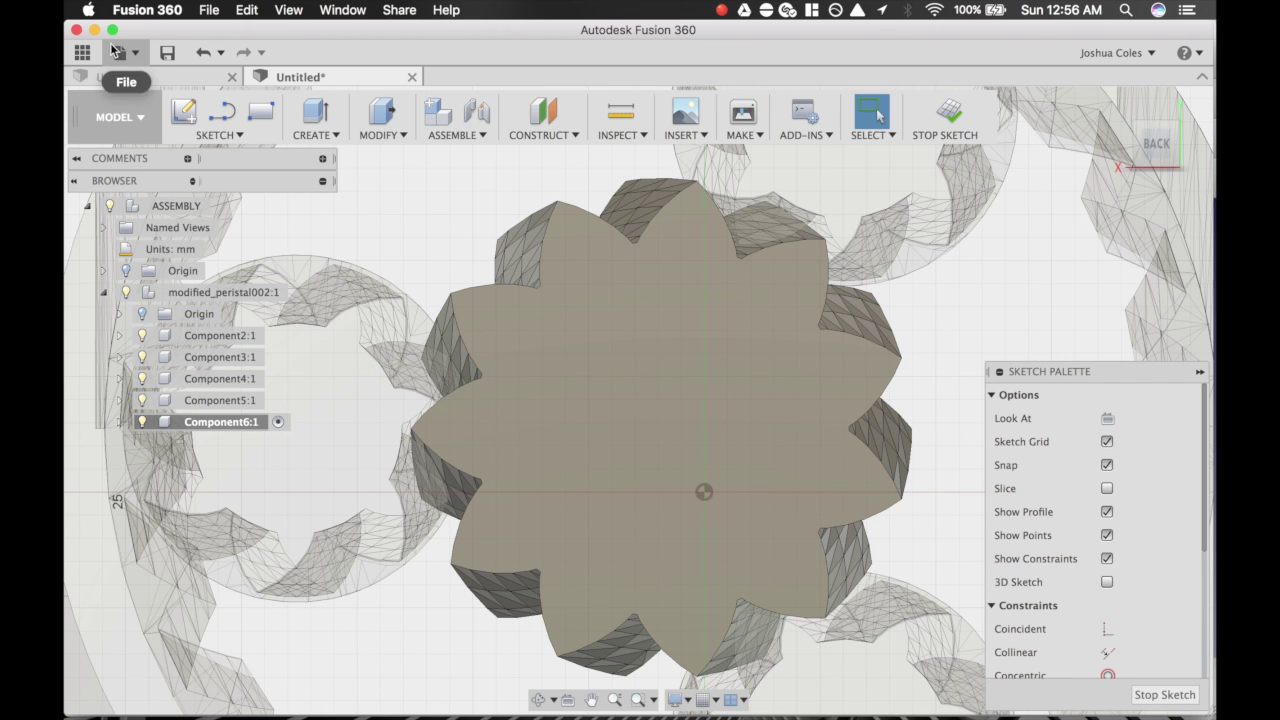
- Sketch a 3-point circle through three tooth tips of the central gear to locate the gear's centre
left_click(238, 135)
mouse_move(264, 213)
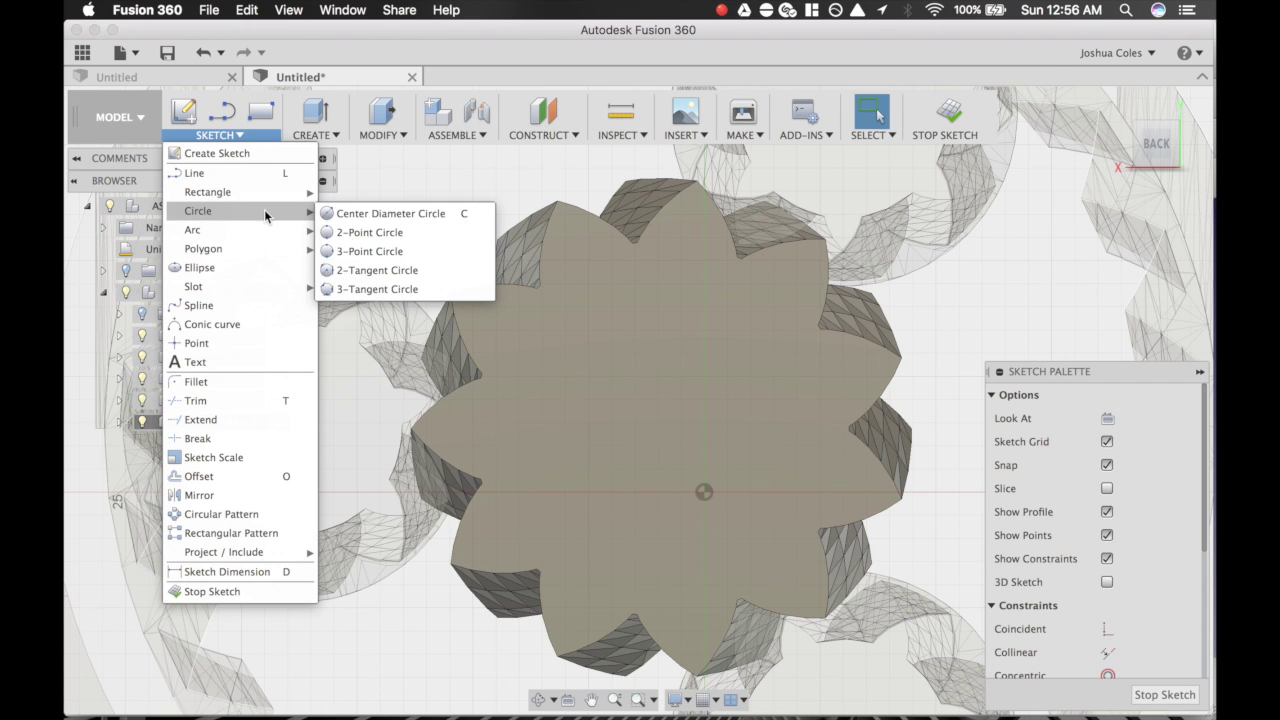
left_click(340, 253)
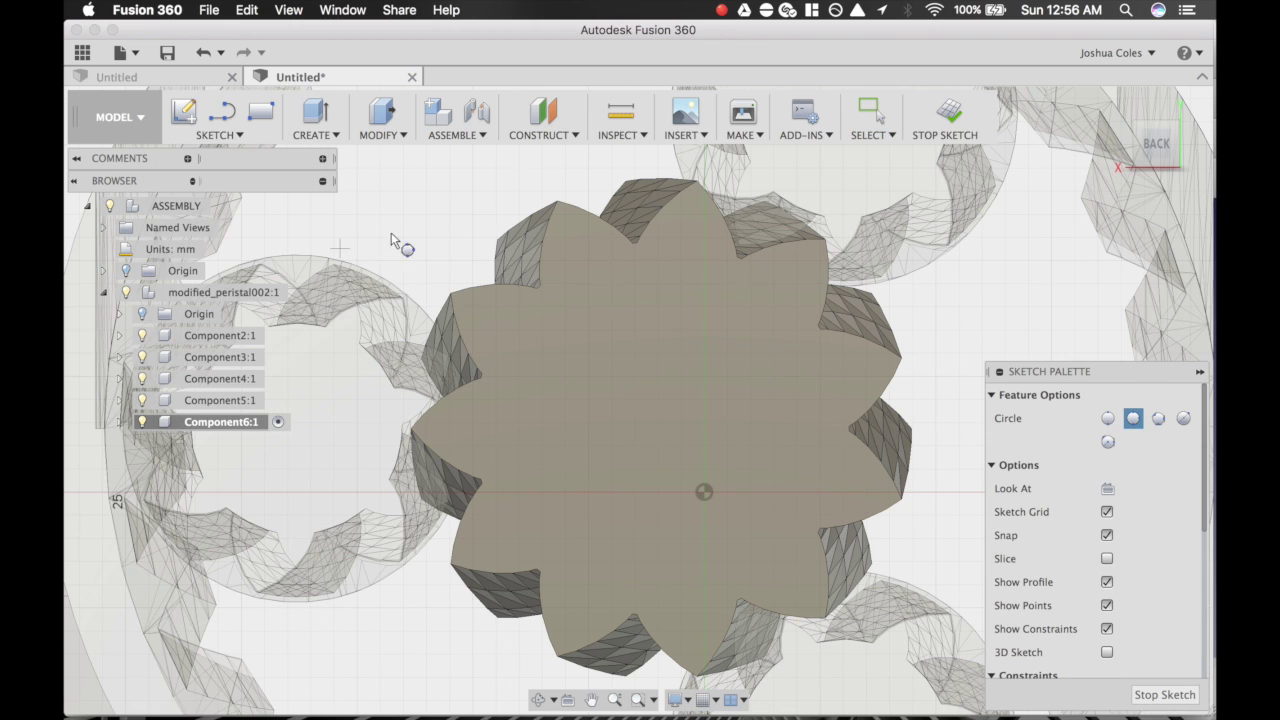
left_click(557, 203)
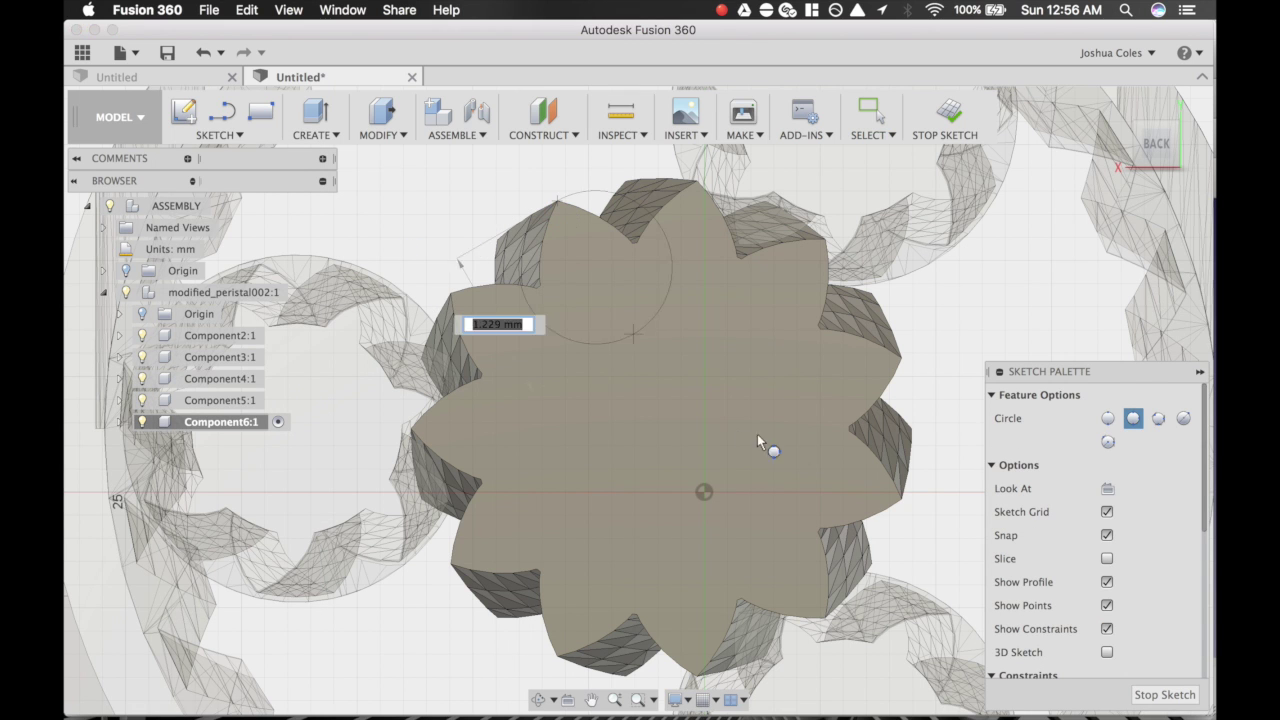
left_click(901, 503)
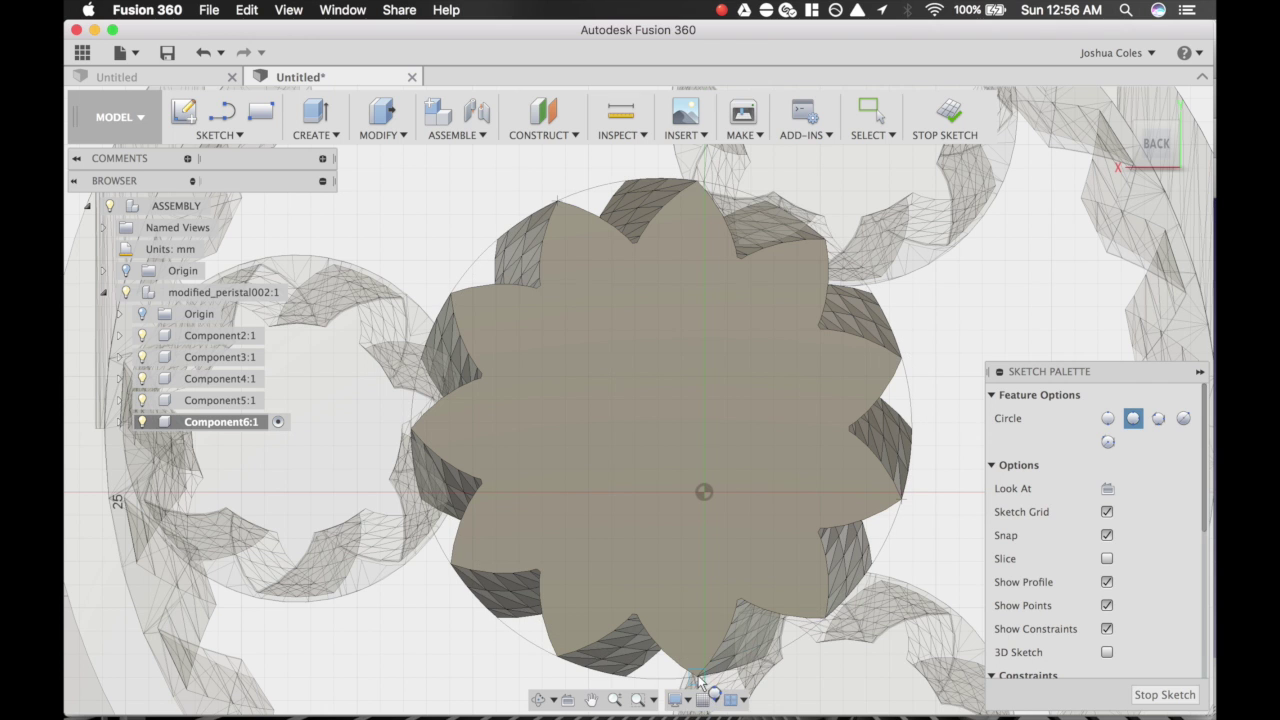
left_click(698, 672)
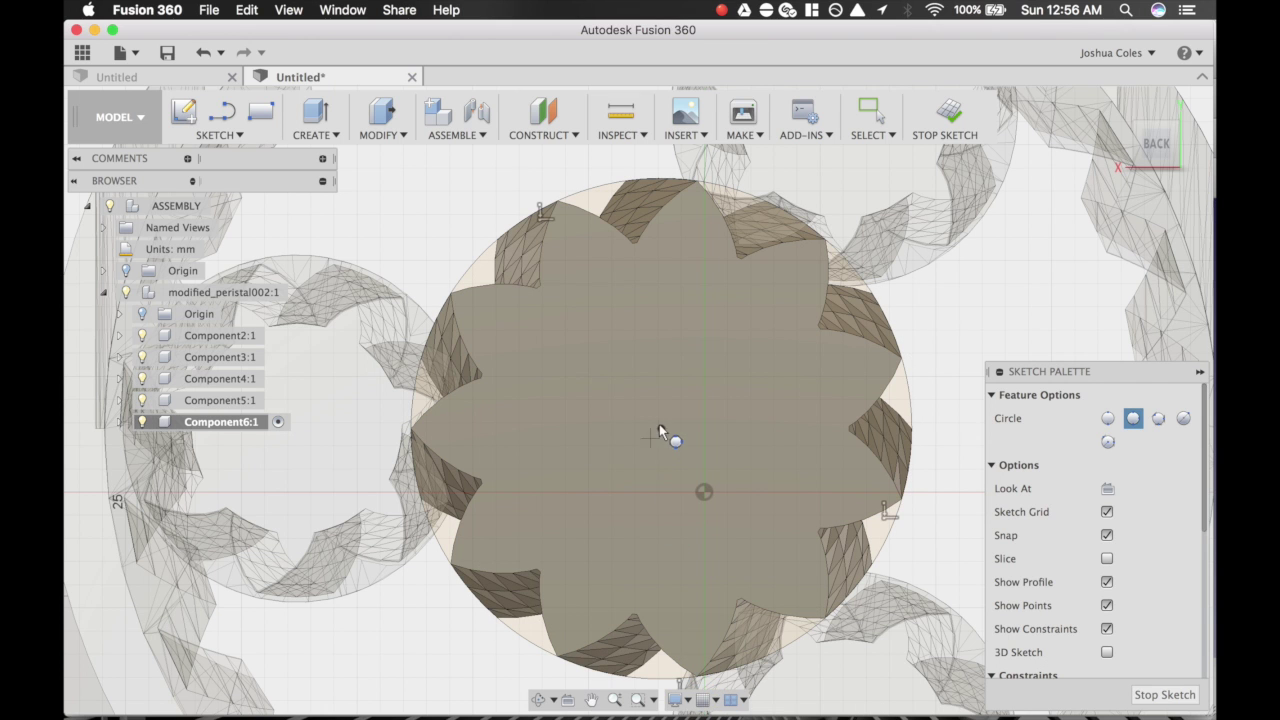
- Sketch a 0.25 in diameter circle centred on the circle that runs around the tooth tips
left_click(222, 135)
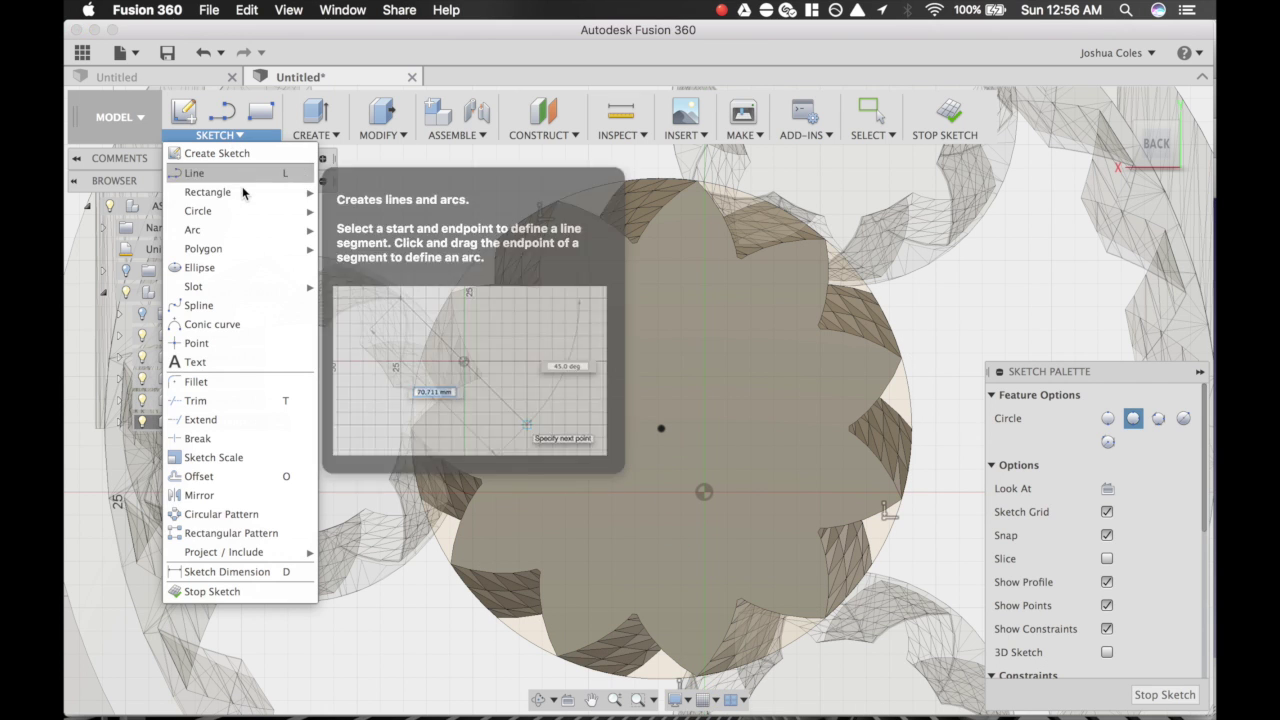
mouse_move(236, 209)
left_click(466, 213)
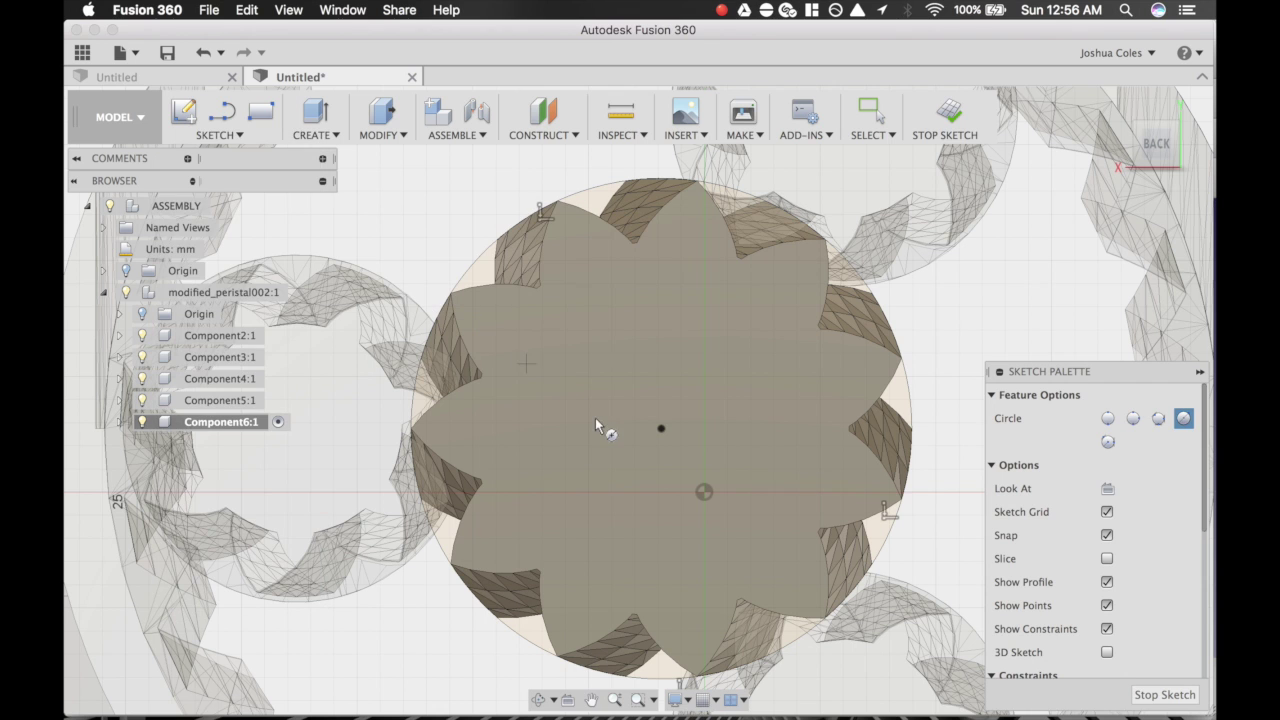
left_click(662, 430)
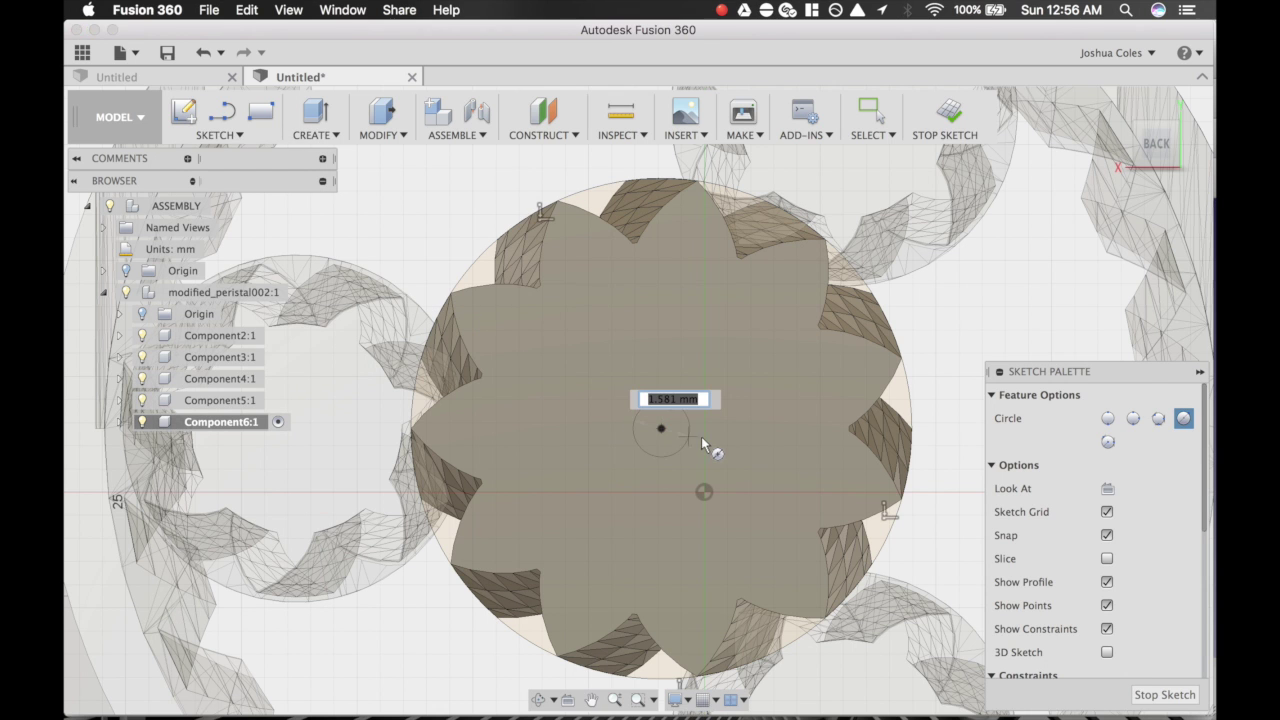
type("0")
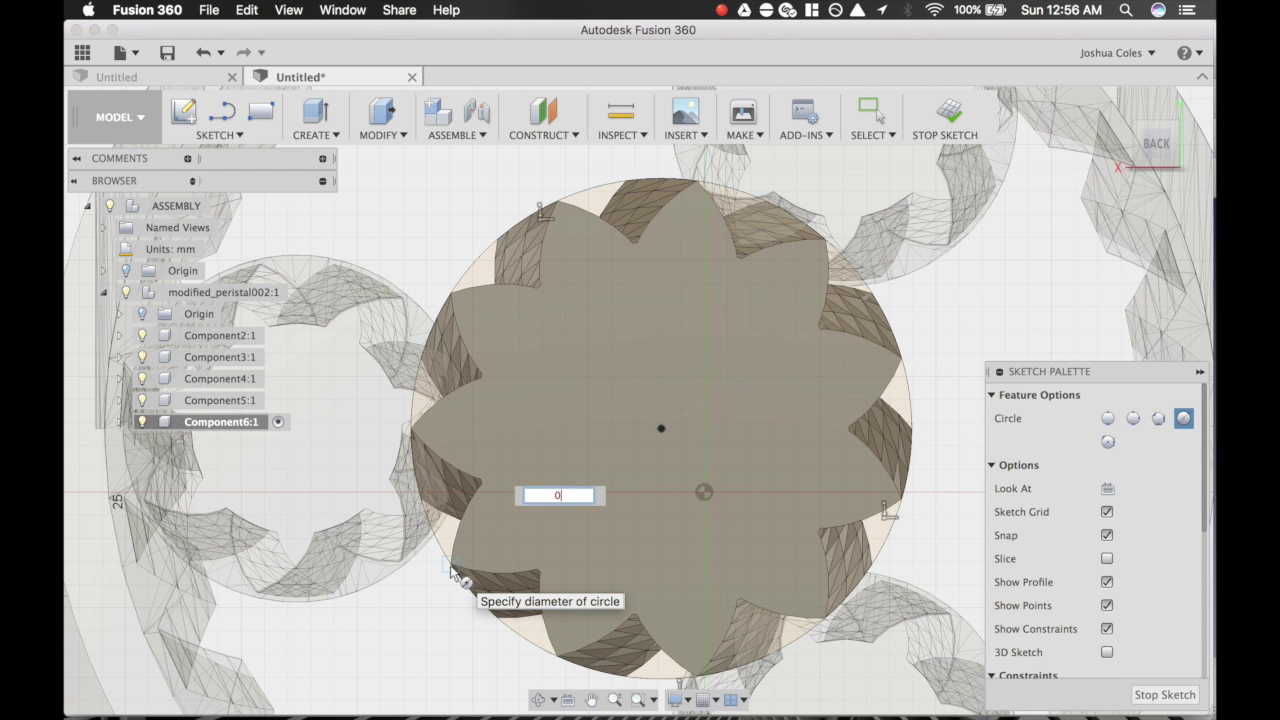
type(".25in")
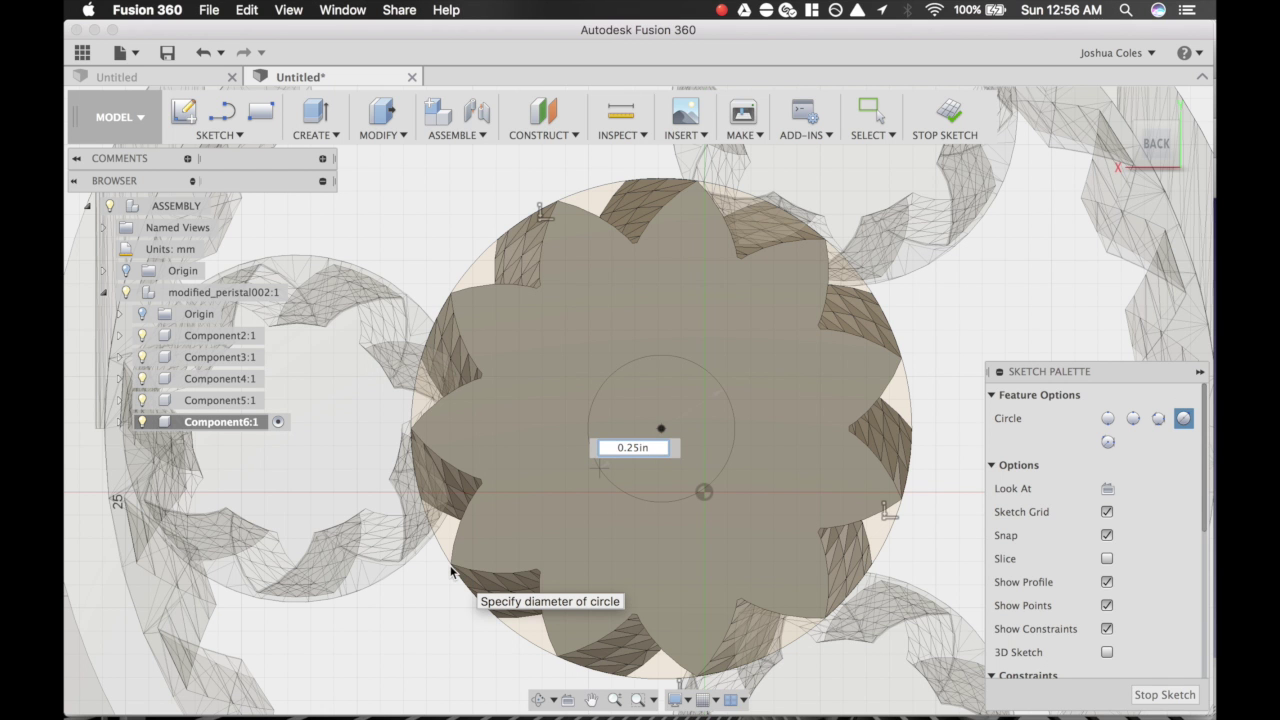
key("Return")
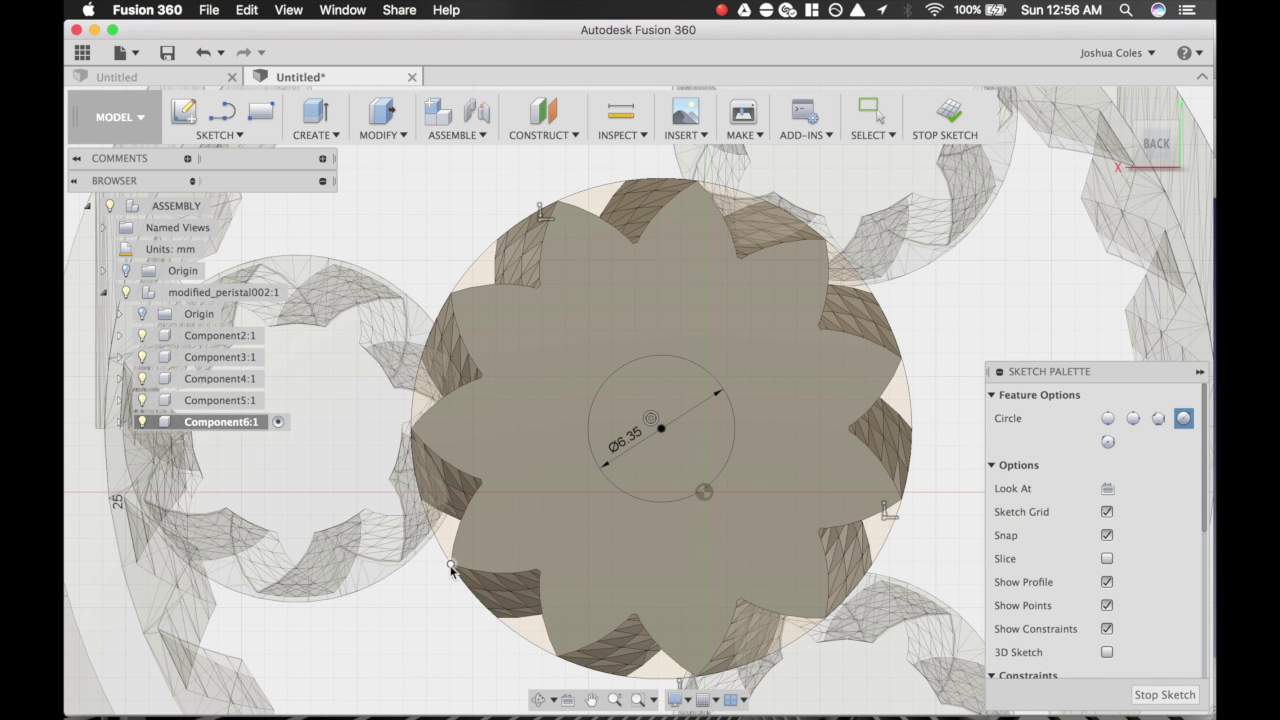
key("Escape")
- Extrude the 0.25 in circle profile -20 mm through the central gear with the Cut operation
left_click(676, 464)
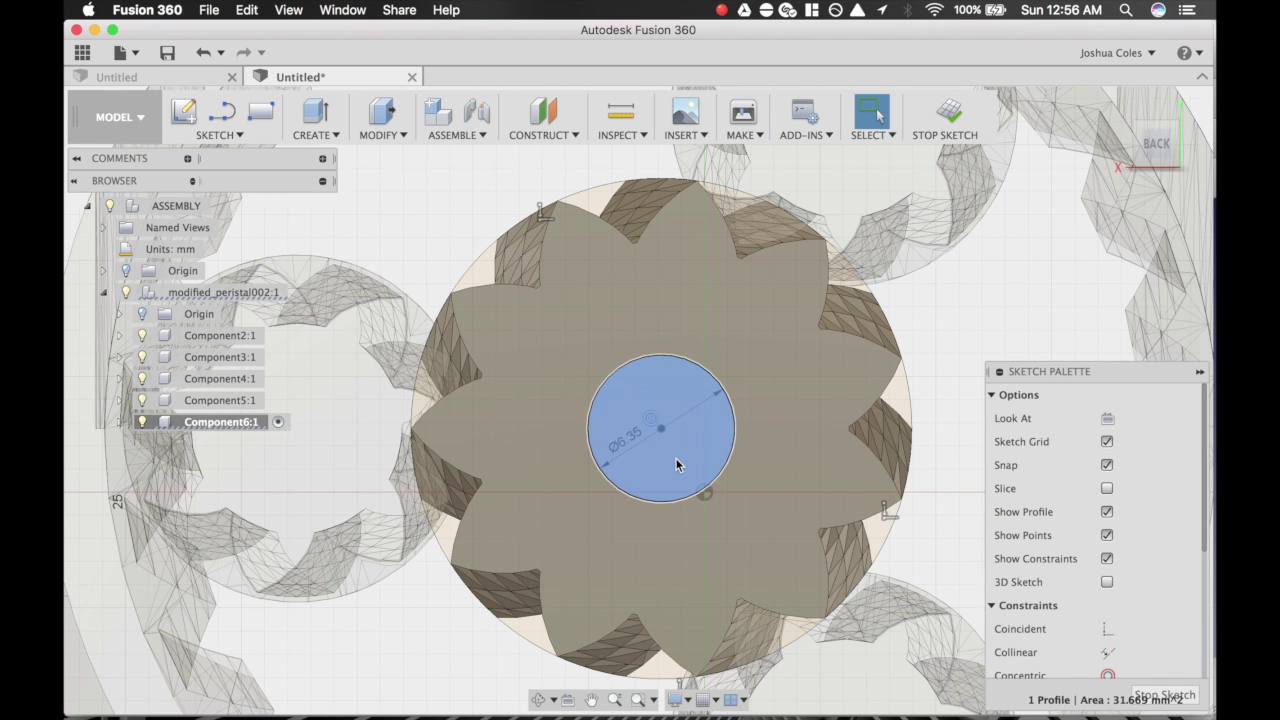
key("e")
middle_click_drag(608, 494, 563, 417, "shift")
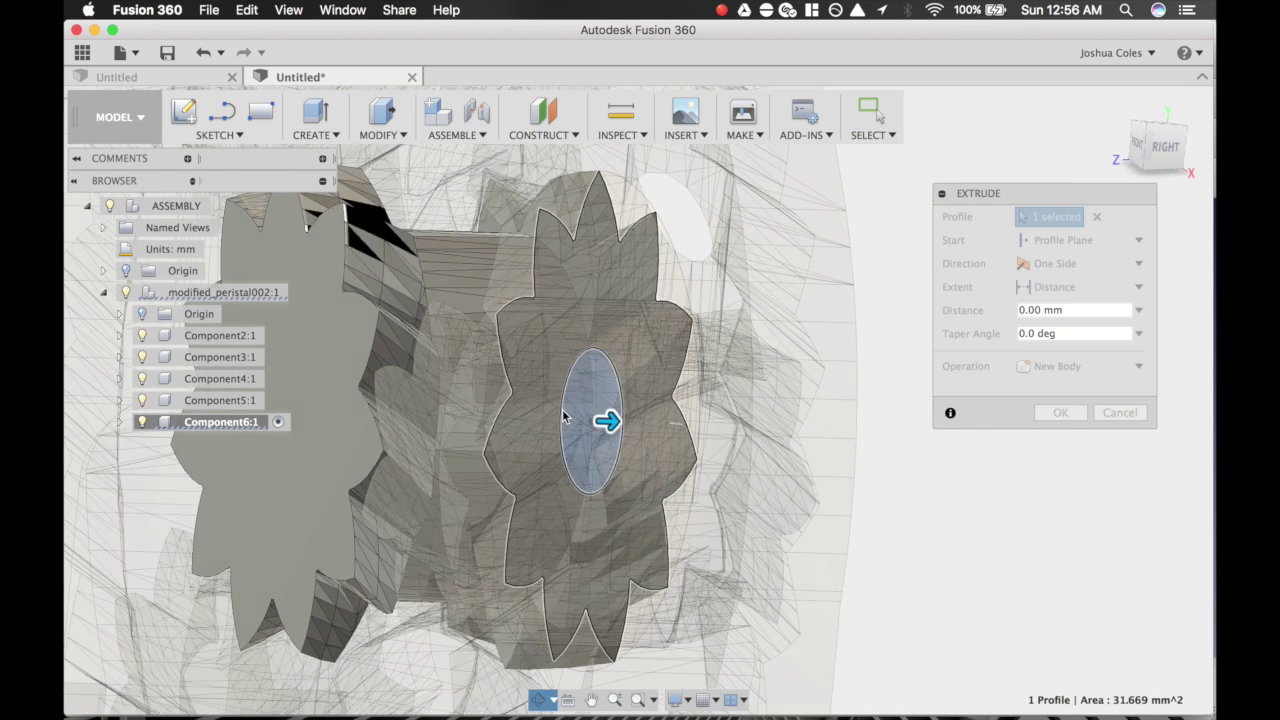
left_click_drag(608, 420, 180, 441)
left_click(1060, 436)
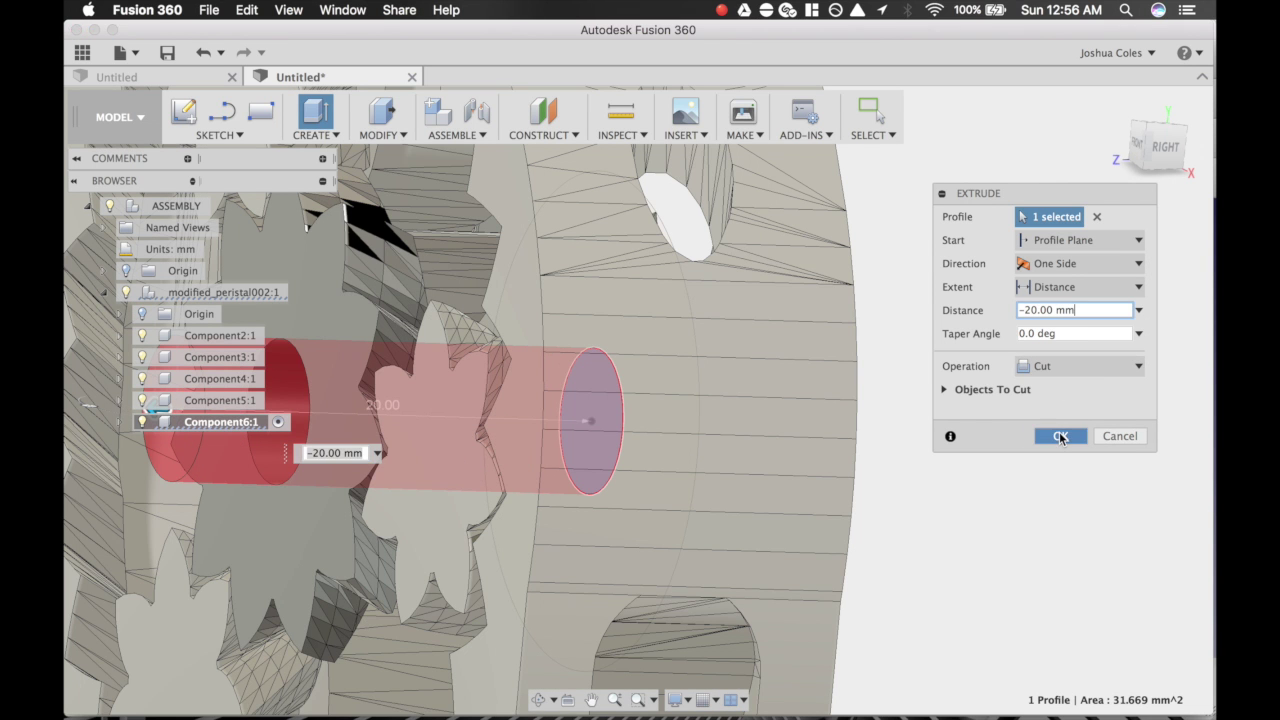
- Activate Component5, the pump housing, to edit it on its own, and turn its flat bottom face into view
middle_click_drag(1020, 443, 1082, 469, "shift")
key("F6")
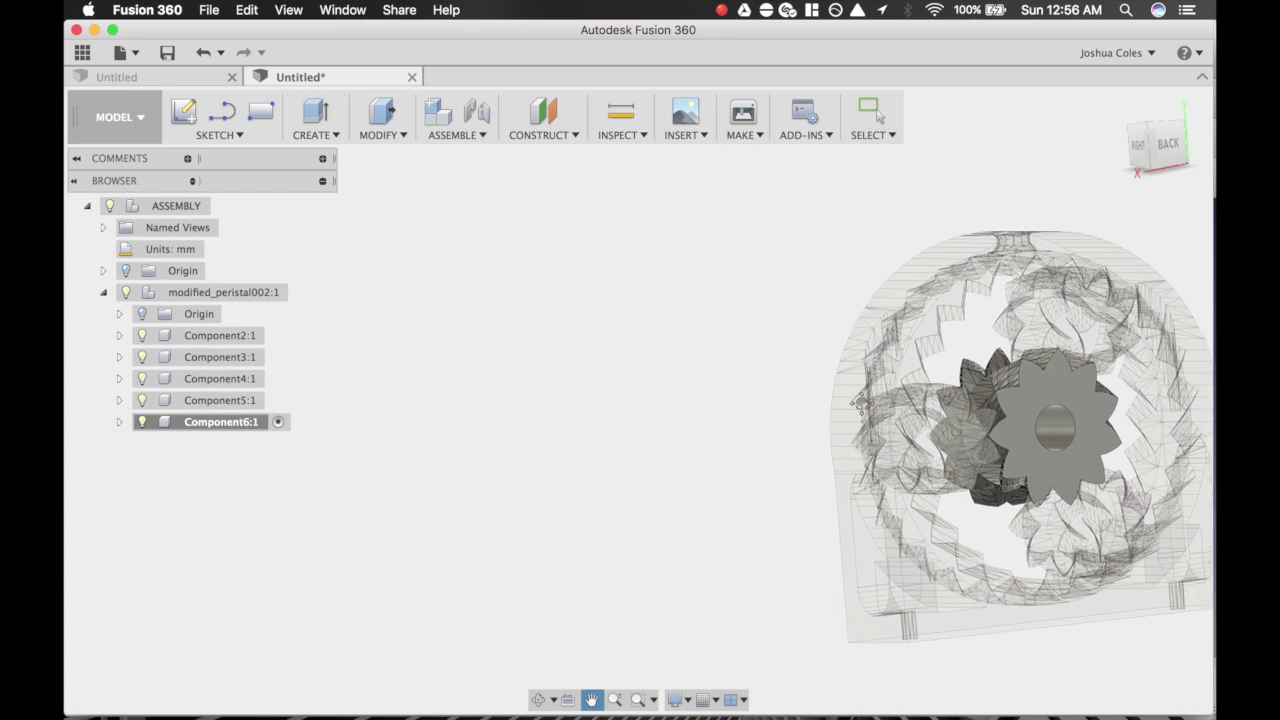
middle_click_drag(1129, 480, 1085, 470, "shift")
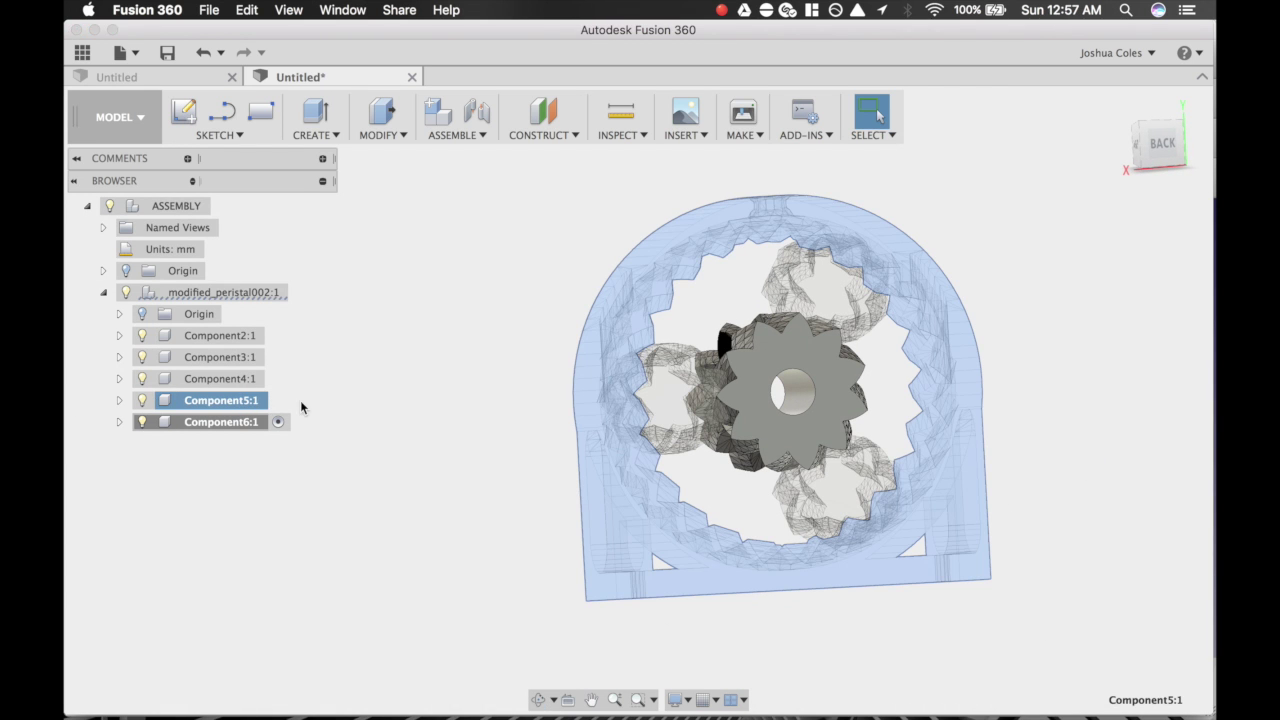
left_click(228, 403)
left_click(228, 403)
key("Escape")
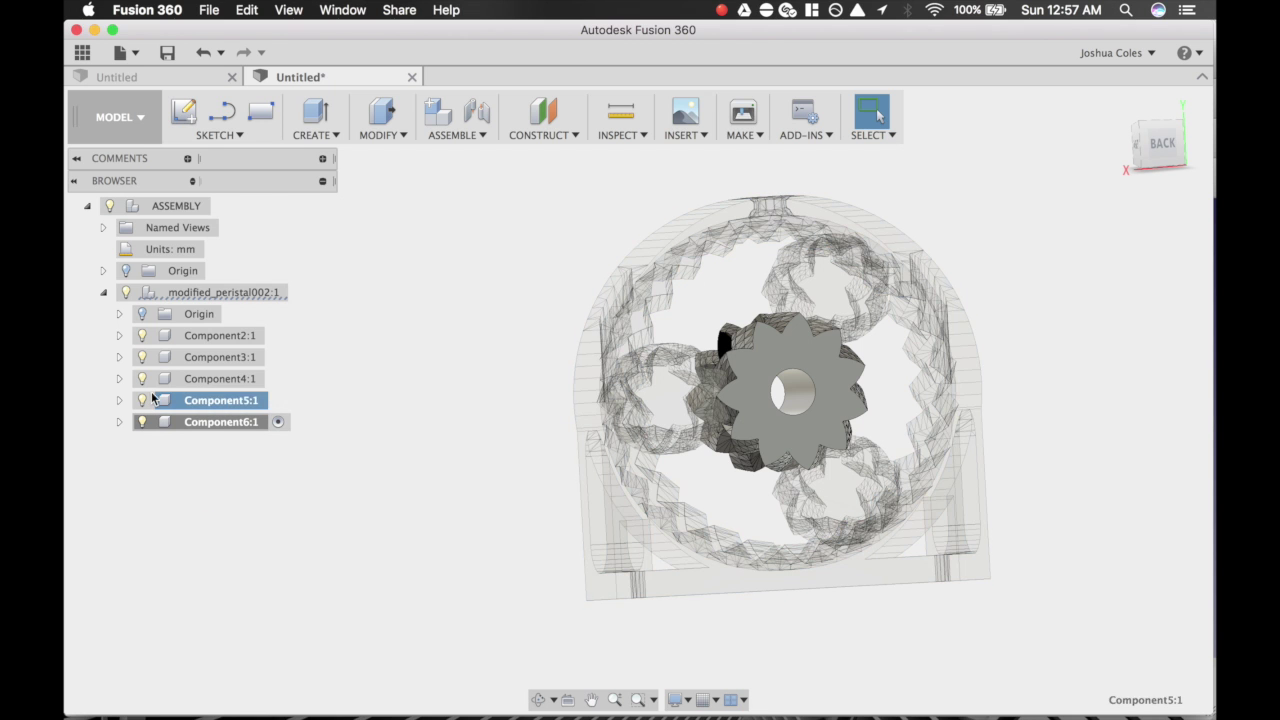
left_click(276, 402)
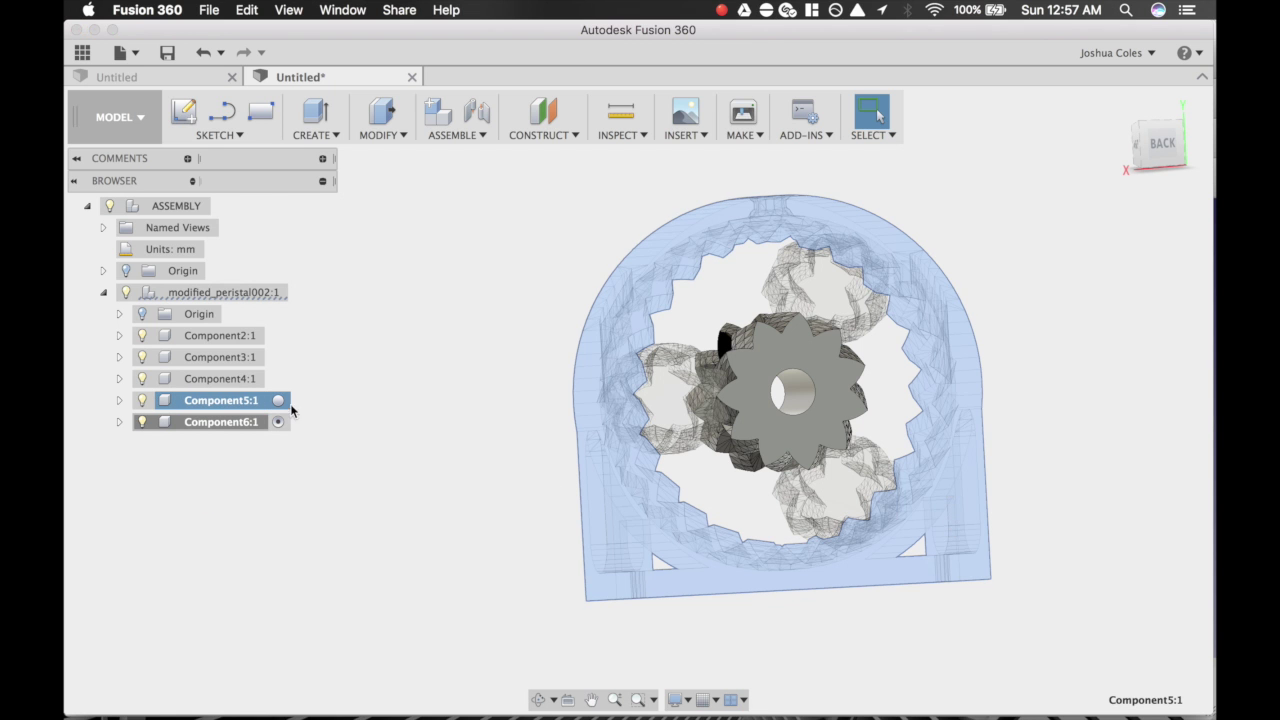
left_click(278, 400)
middle_click_drag(278, 399, 734, 571, "shift")
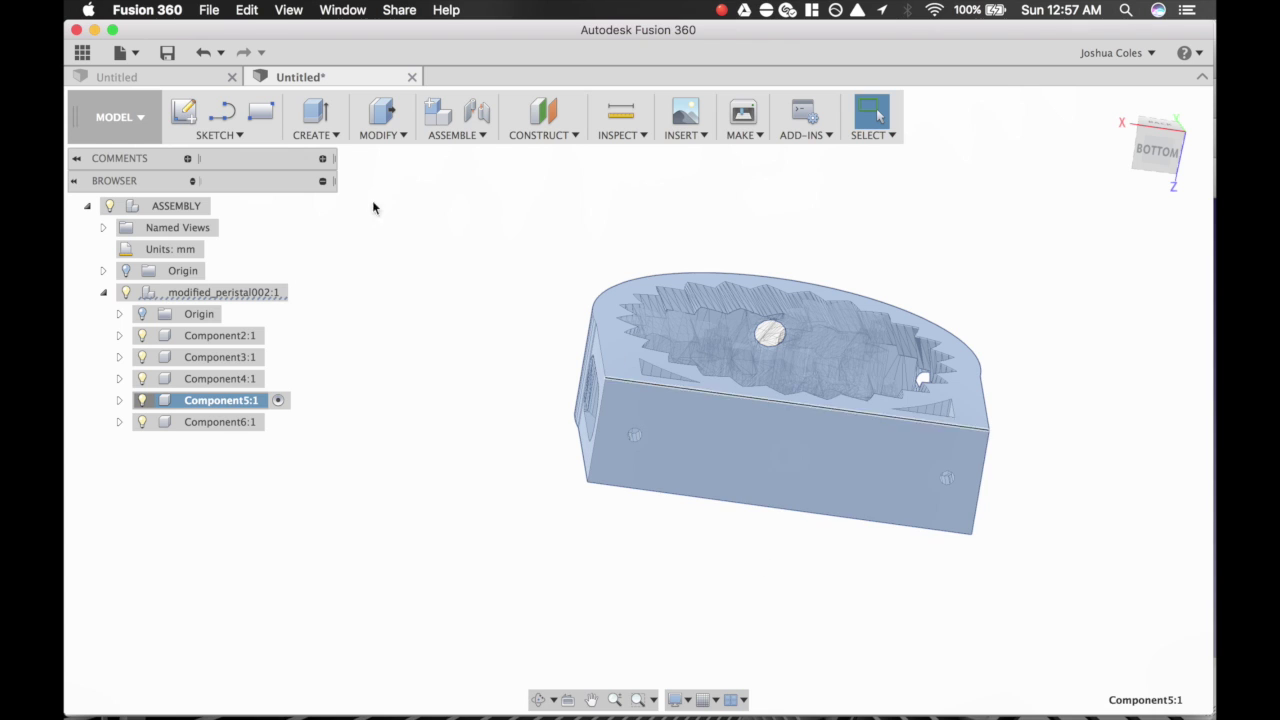
- Sketch a rectangle about 80 mm tall on the housing's flat bottom face, starting at a corner and matching the face's 52.75 mm width
left_click(197, 117)
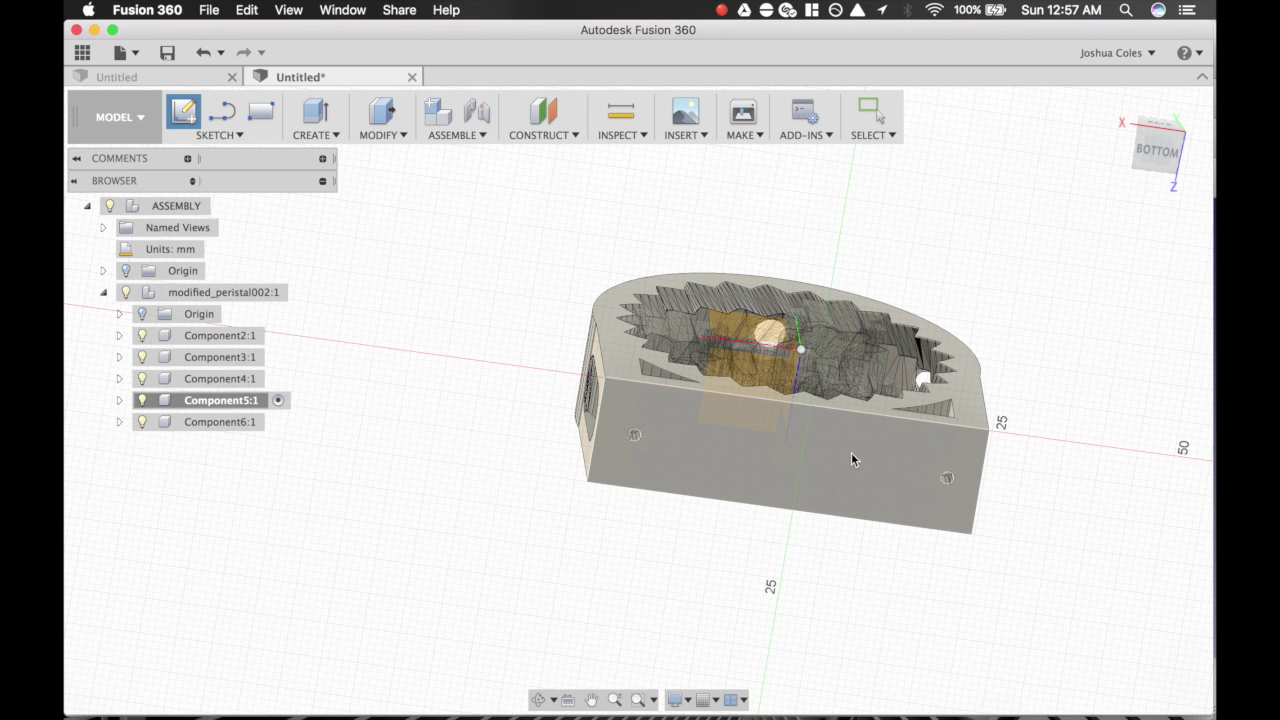
left_click(852, 454)
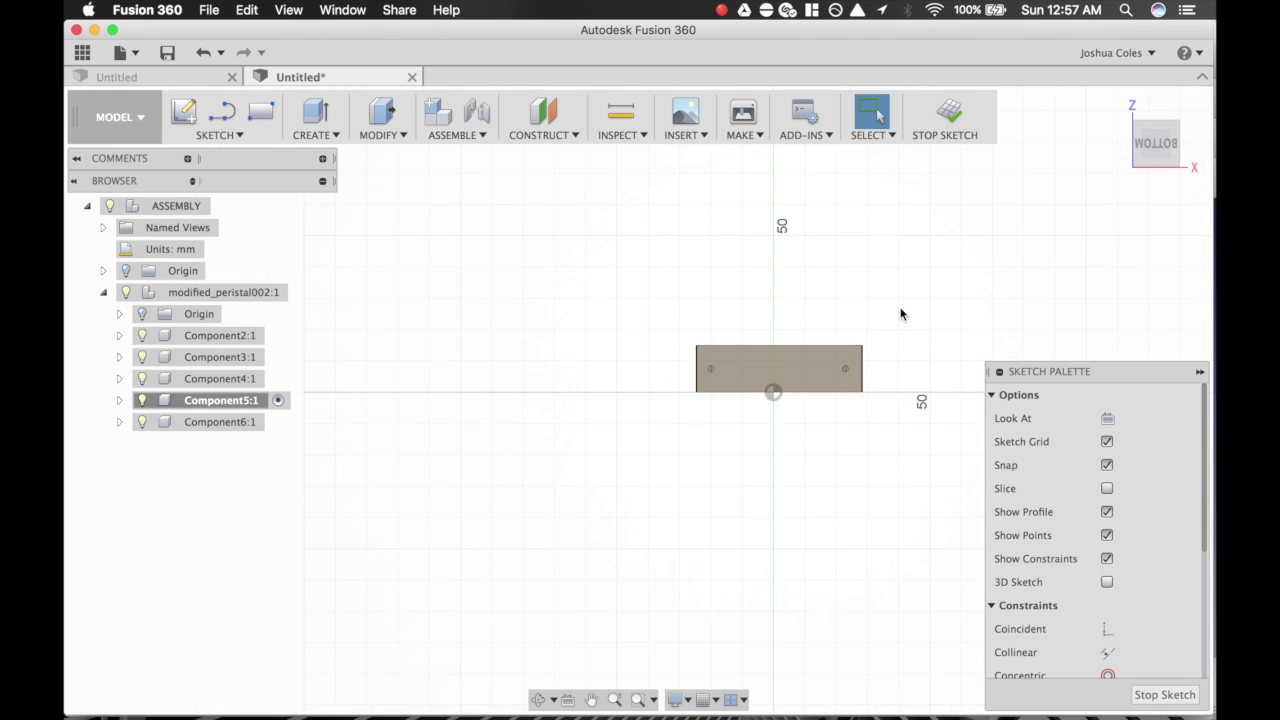
mouse_move(900, 314)
middle_mouse_down()
mouse_move(891, 354)
mouse_move(837, 420)
middle_mouse_up()
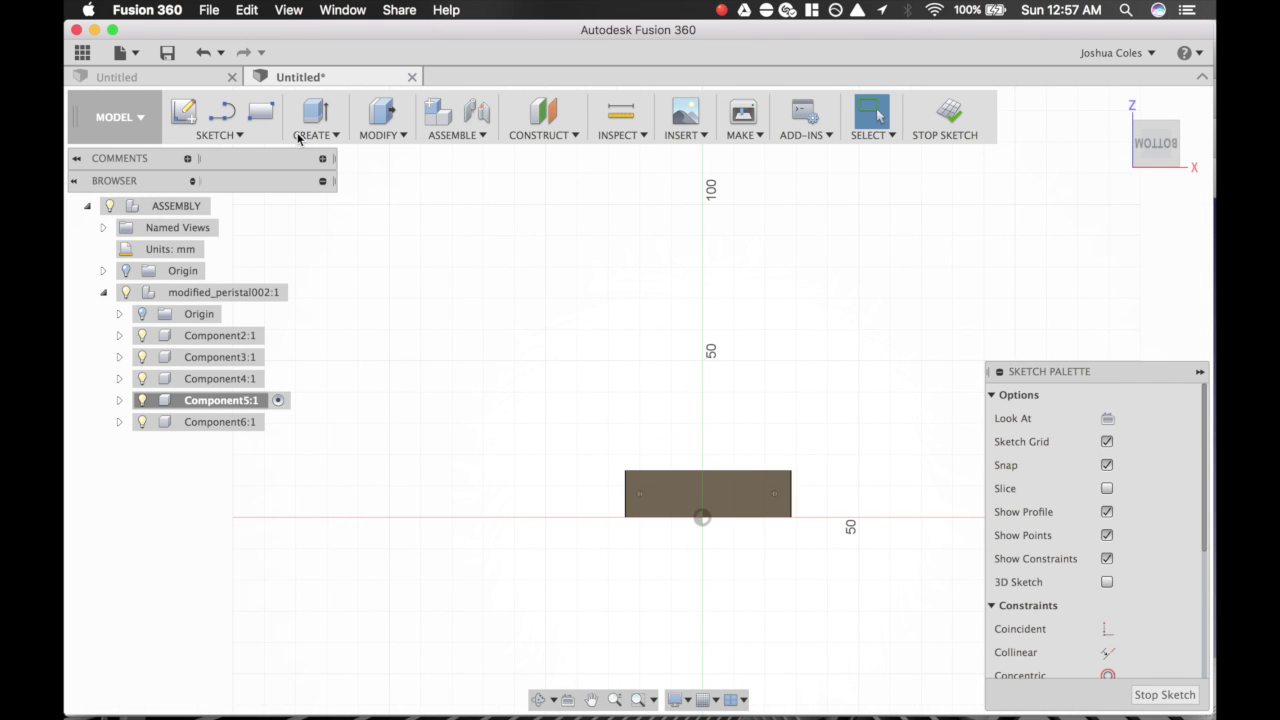
left_click(260, 112)
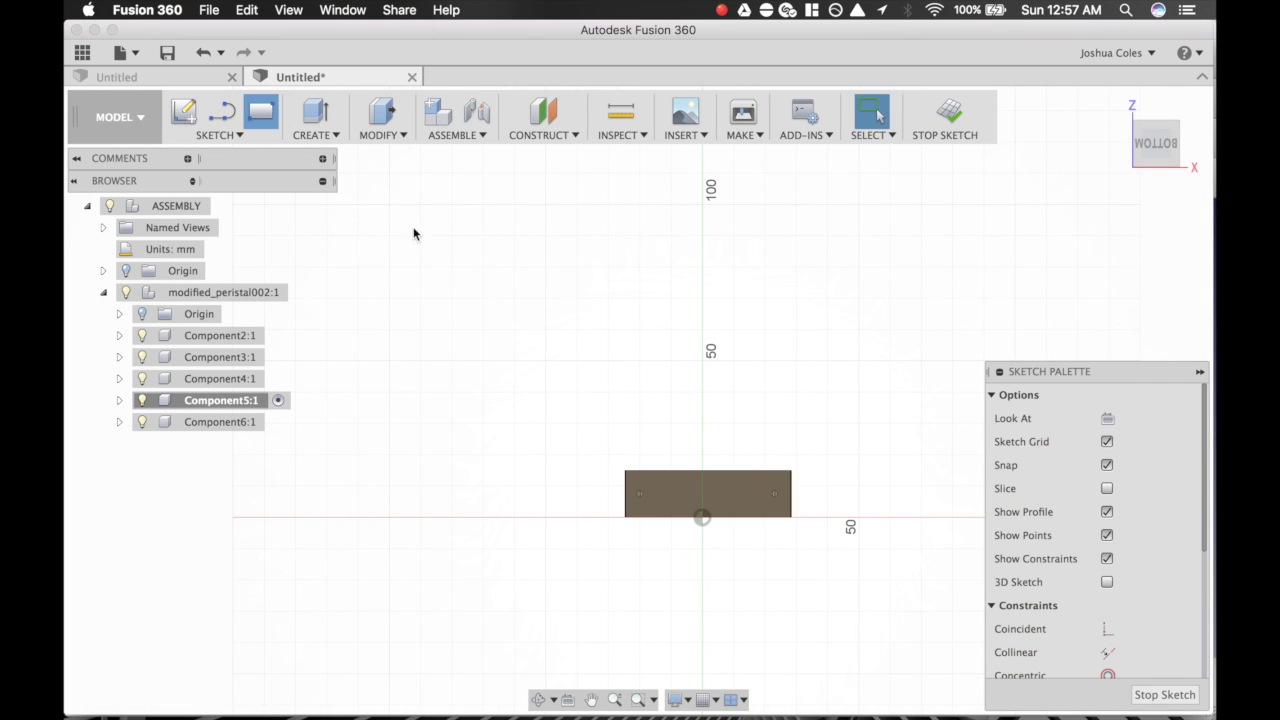
left_click(625, 518)
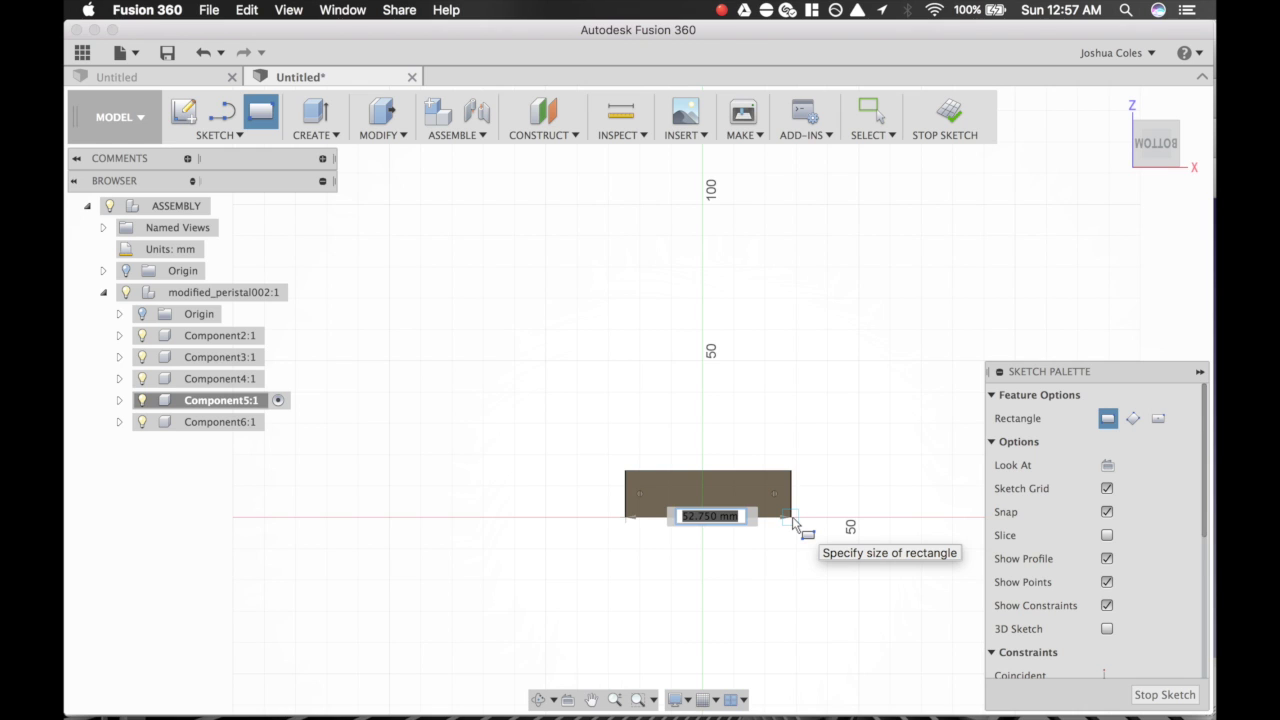
key("Tab")
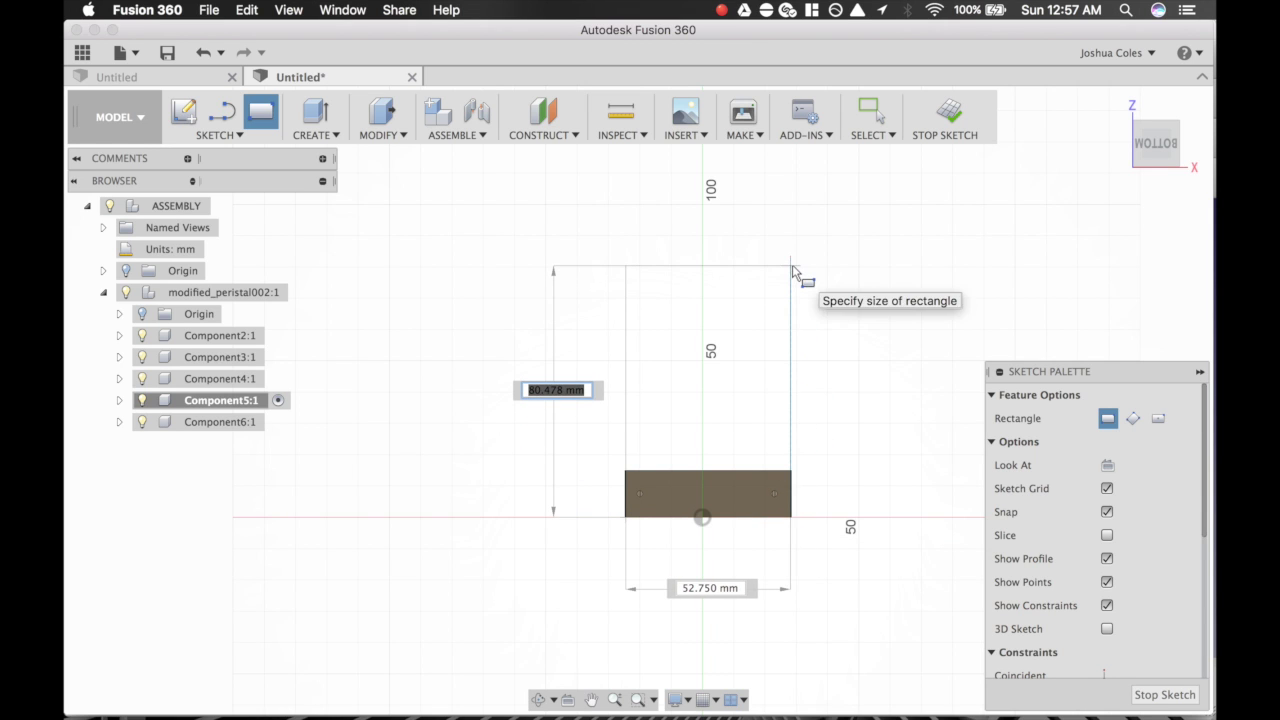
left_click(791, 271)
- Extrude both the bottom-face profile and the adjoining rectangle profile 5 mm outward from the housing as a new body
mouse_move(847, 332)
middle_mouse_down("shift")
mouse_move(865, 414)
mouse_move(784, 443)
mouse_move(640, 630)
middle_mouse_up("shift")
scroll(848, 434, "up", 6)
key("q")
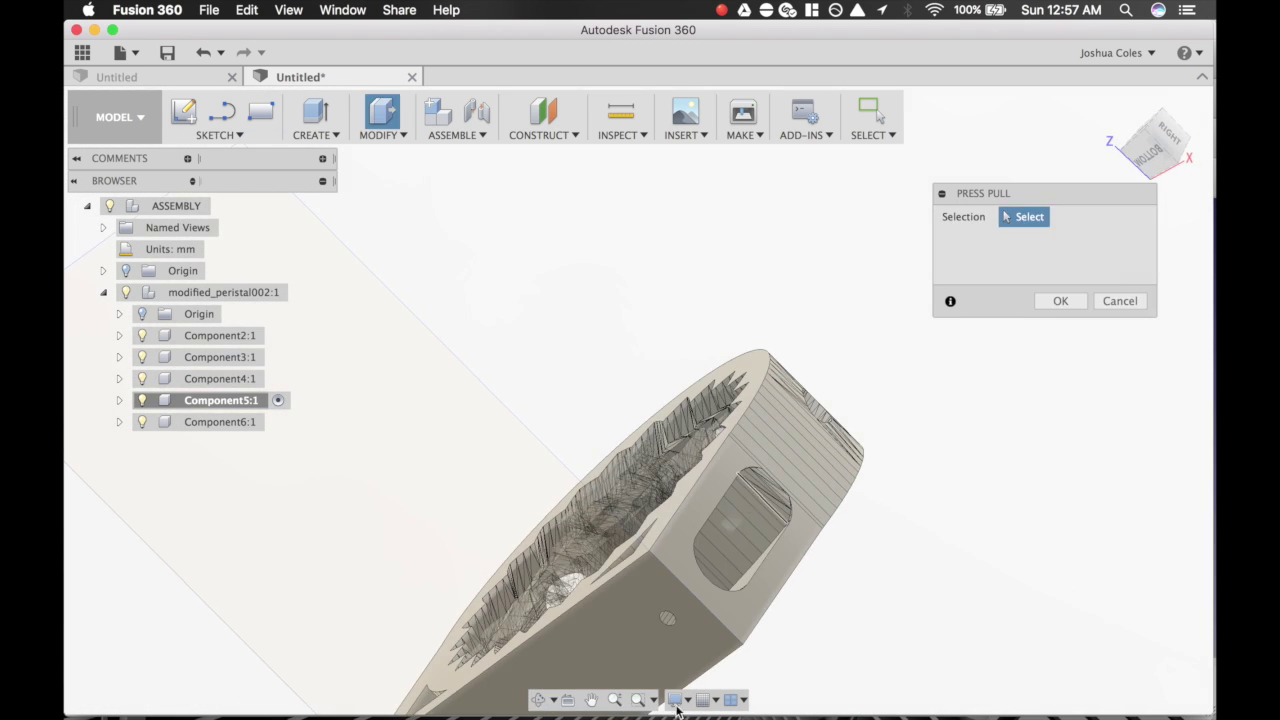
left_click(628, 636)
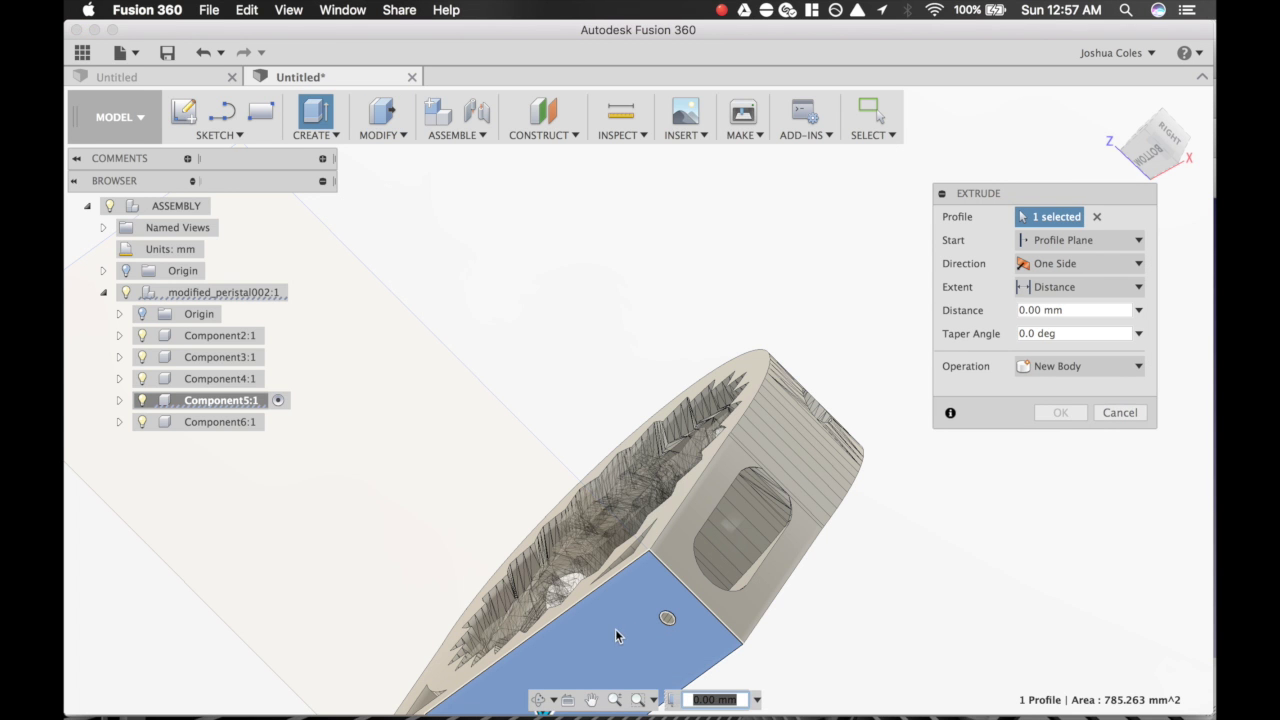
left_click(406, 505)
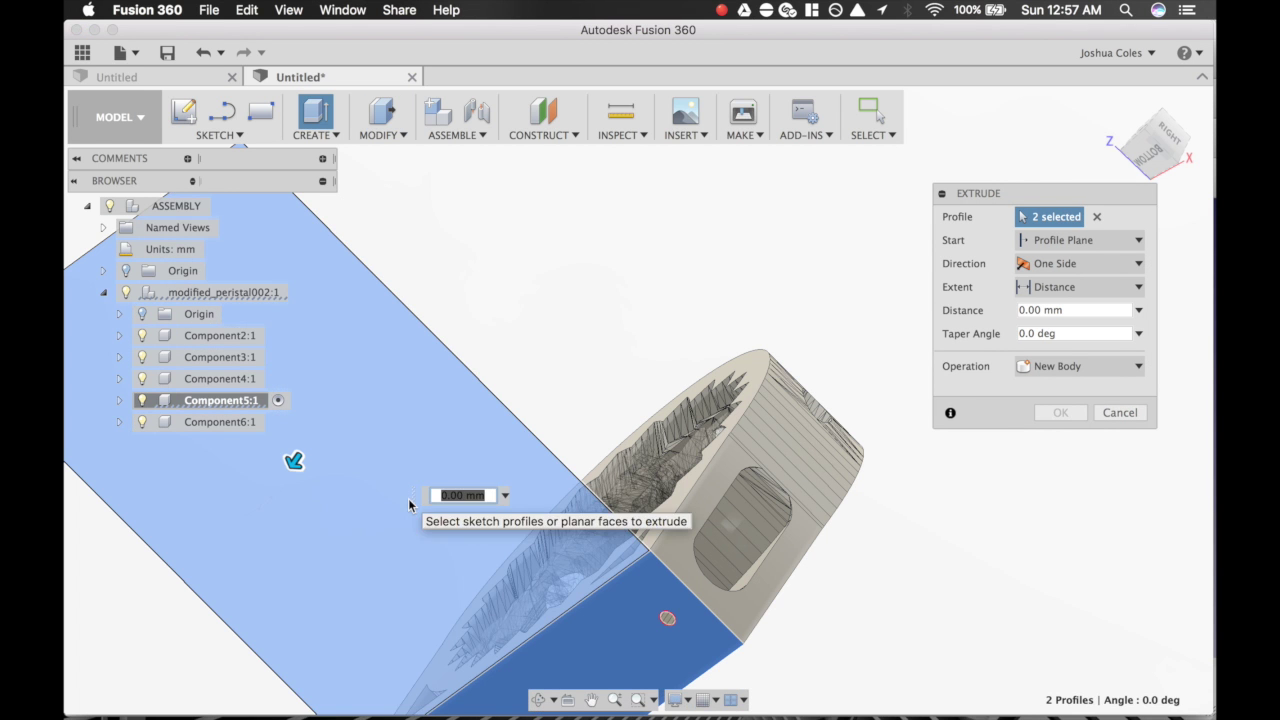
middle_click_drag(669, 310, 556, 347, "shift")
middle_click_drag(655, 446, 720, 545, "shift")
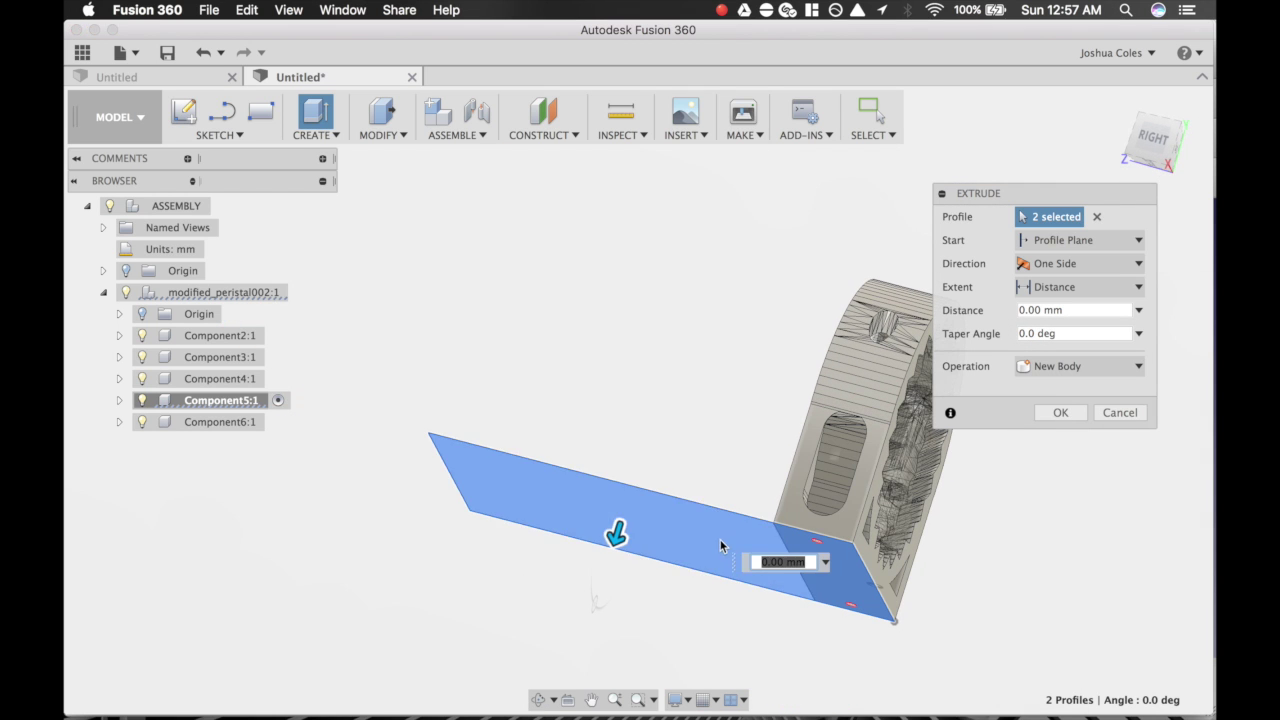
left_click(616, 547)
left_click_drag(611, 562, 608, 571)
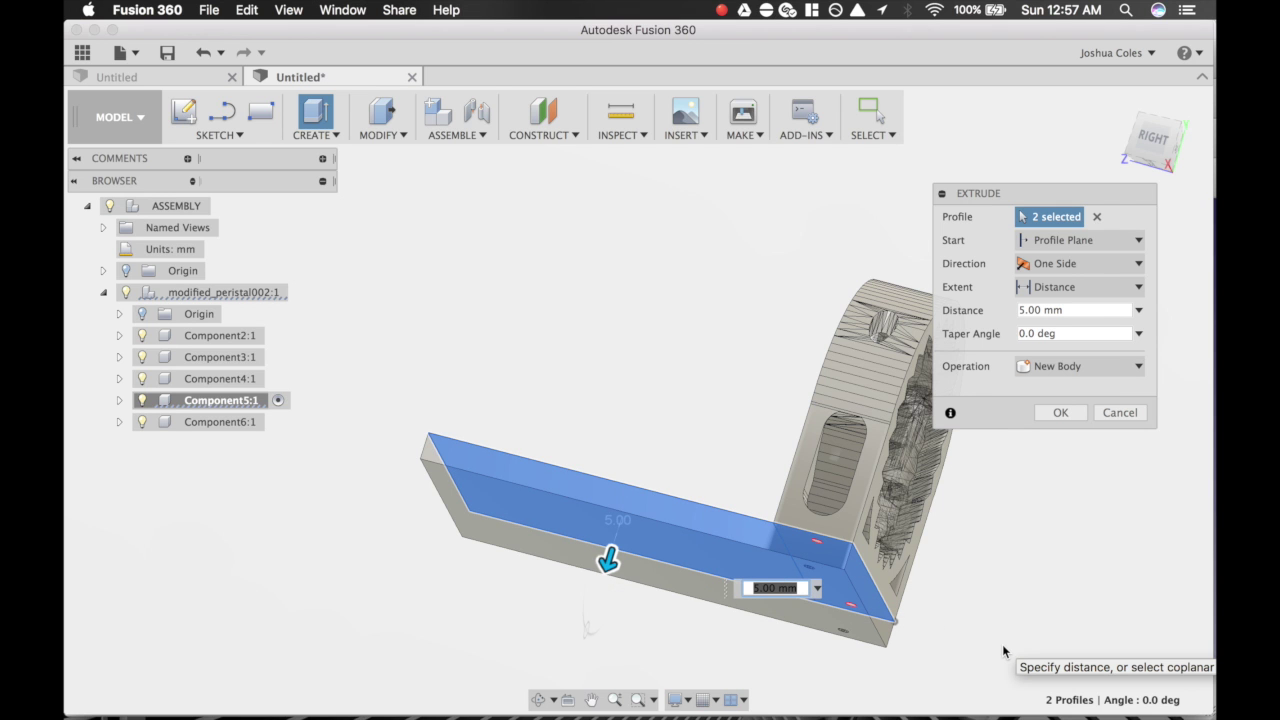
key("Return")
- Combine the base plate and the pump housing into one body with the Join operation, using the plate as target
middle_click_drag(726, 488, 686, 500, "shift")
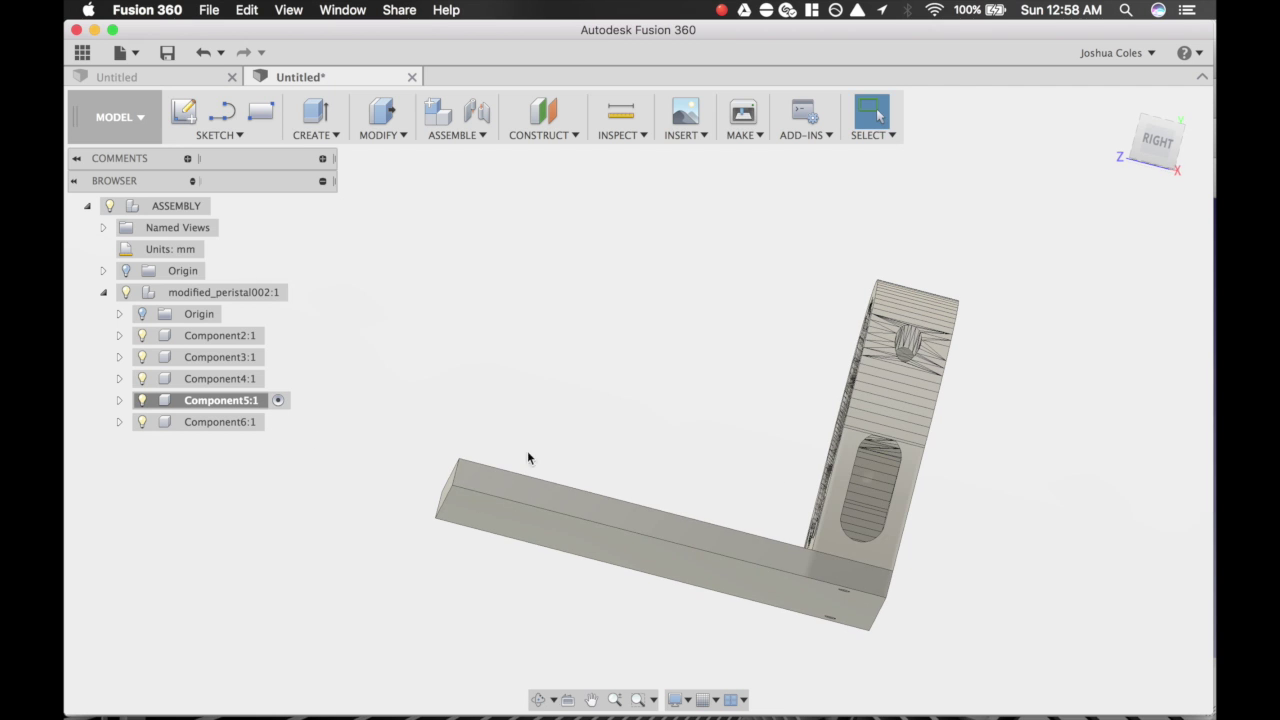
middle_click_drag(822, 440, 812, 412, "shift")
left_click(389, 134)
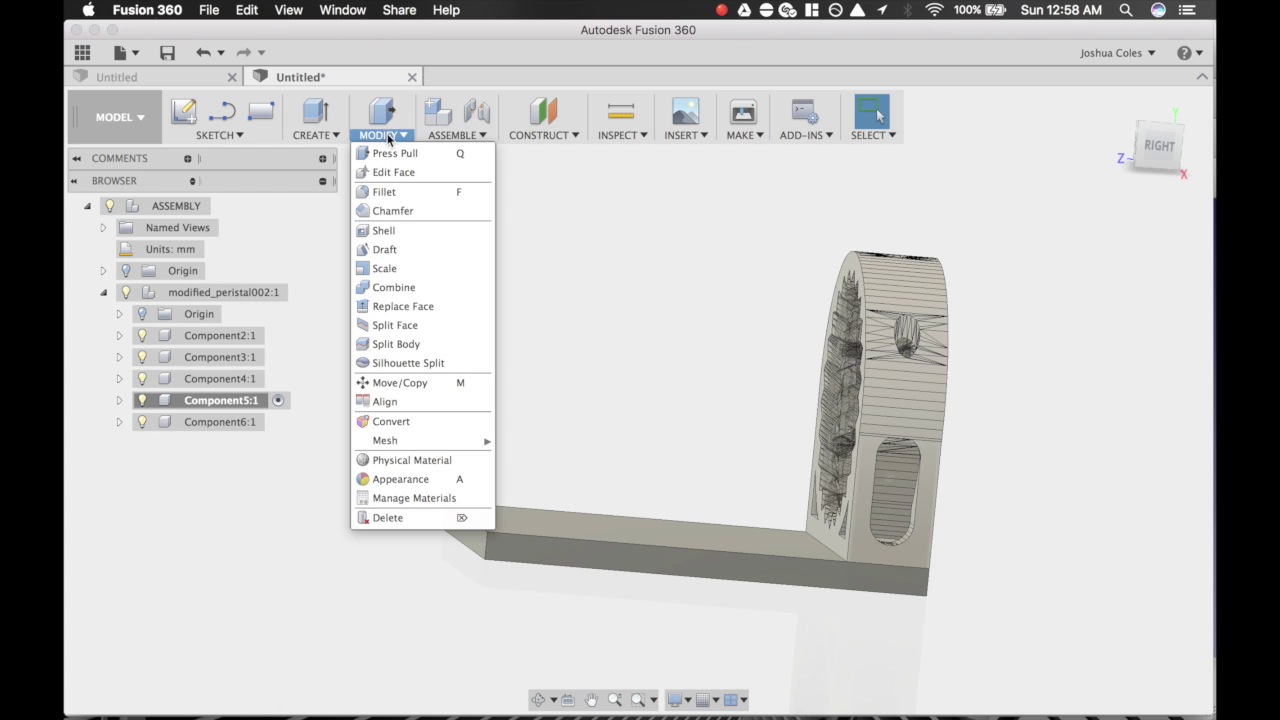
left_click(396, 287)
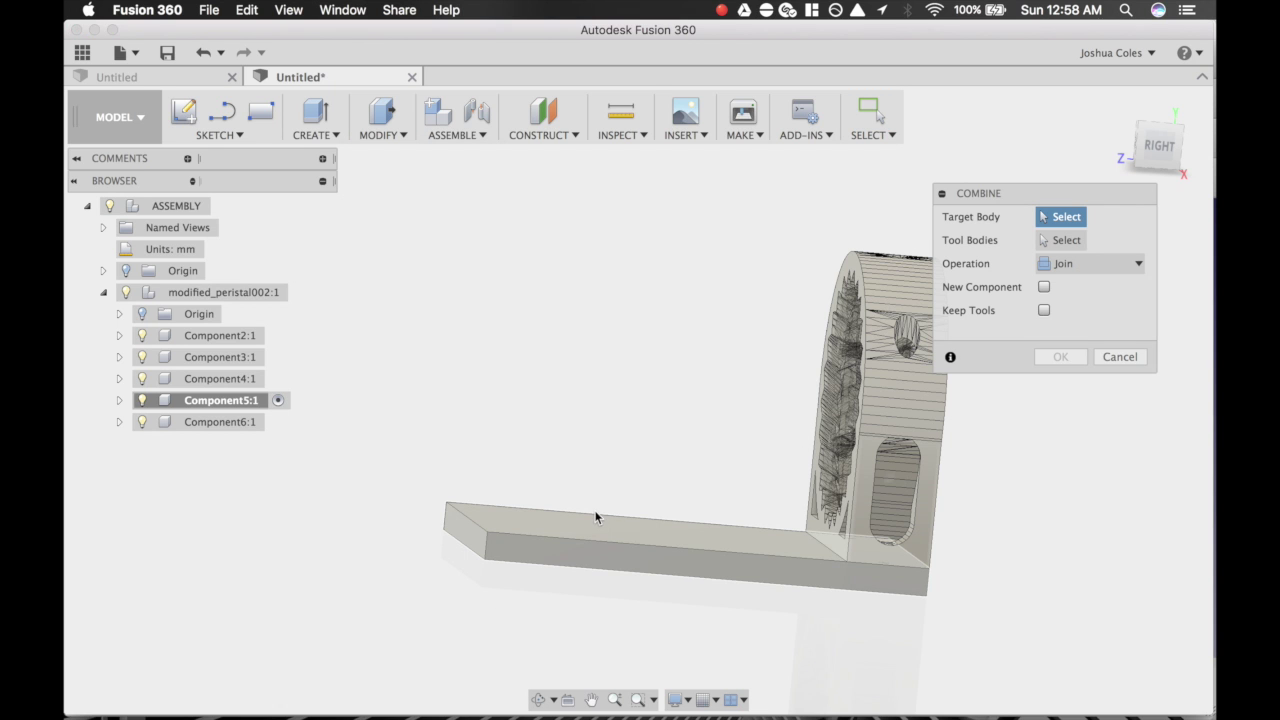
left_click(649, 550)
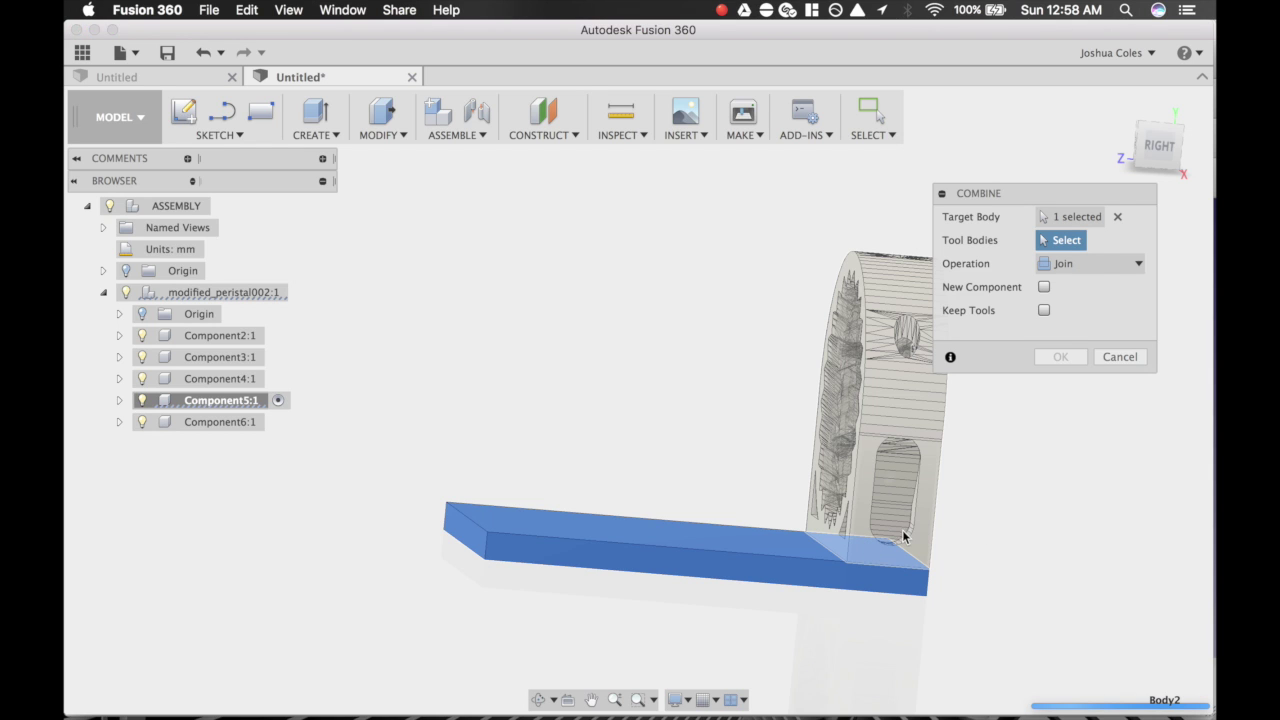
left_click(868, 537)
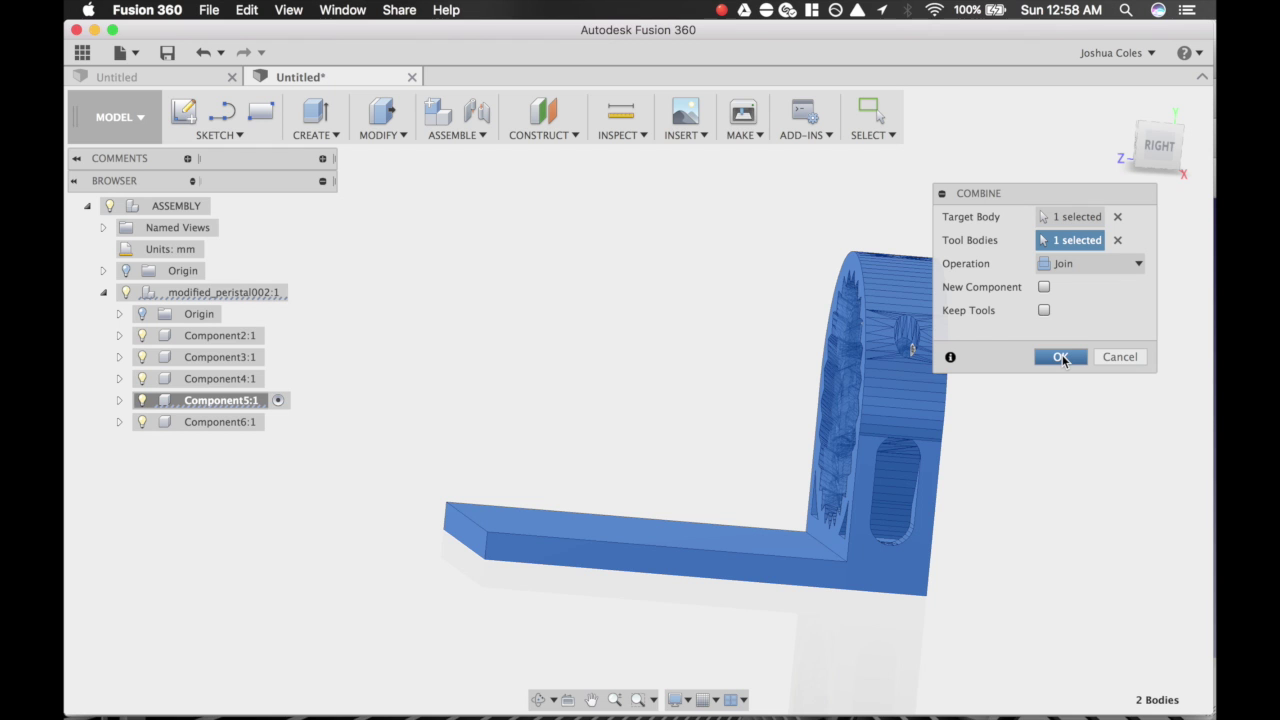
key("Return")
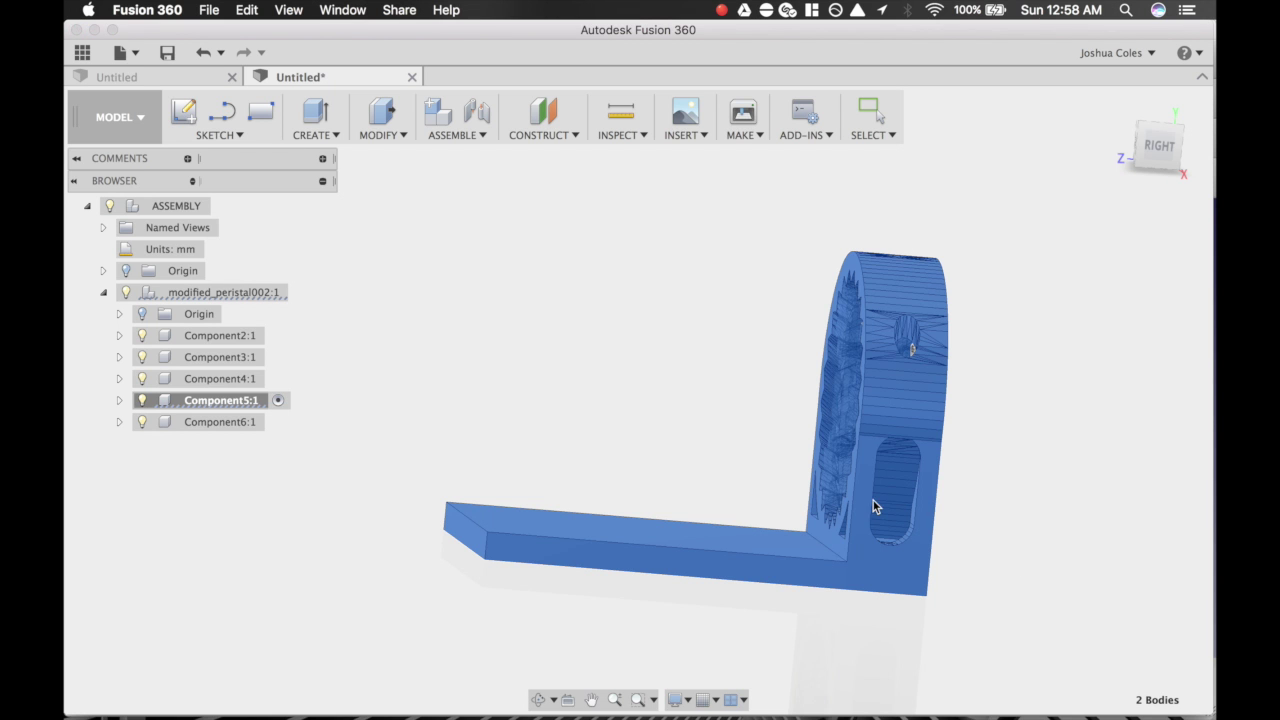
- Examine the joined housing and review the 3D Print options for mesh refinement and output to a print utility
mouse_move(873, 500)
middle_mouse_down("shift")
mouse_move(784, 497)
mouse_move(962, 485)
mouse_move(968, 413)
mouse_move(860, 381)
mouse_move(751, 426)
mouse_move(588, 430)
mouse_move(671, 491)
mouse_move(646, 517)
mouse_move(697, 497)
middle_mouse_up("shift")
middle_click_drag(1120, 430, 1060, 526, "shift")
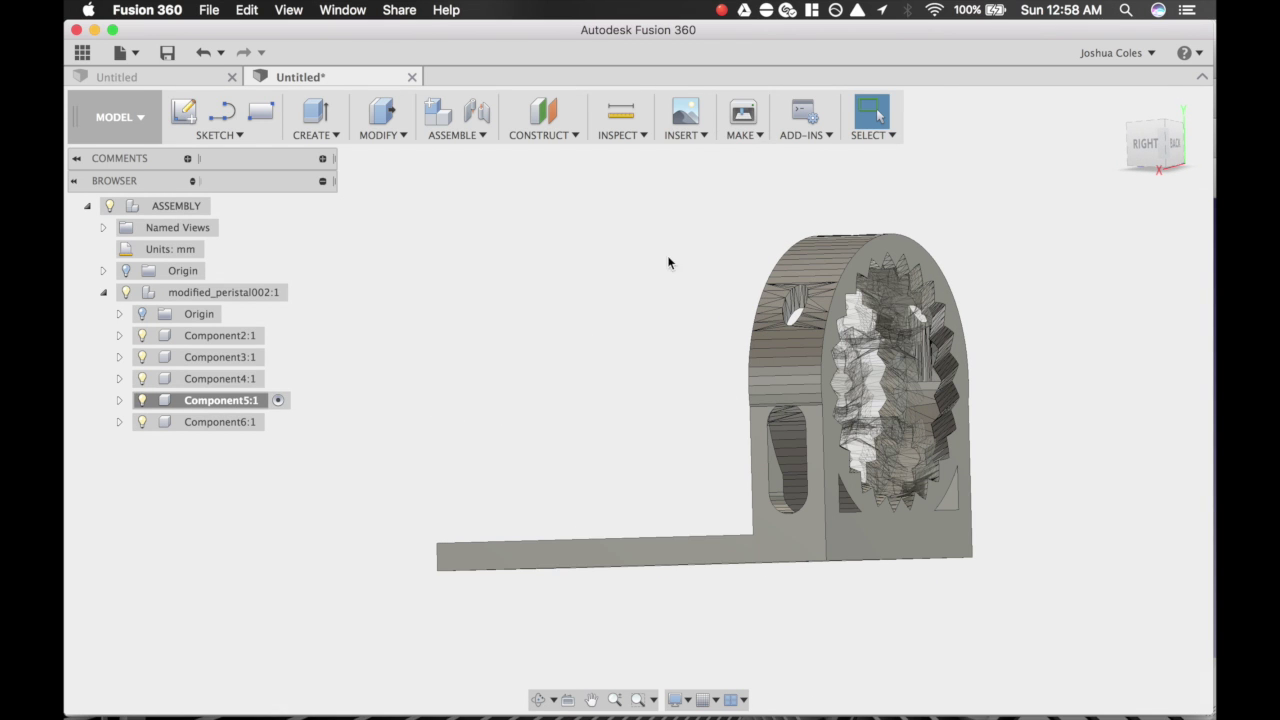
left_click(749, 142)
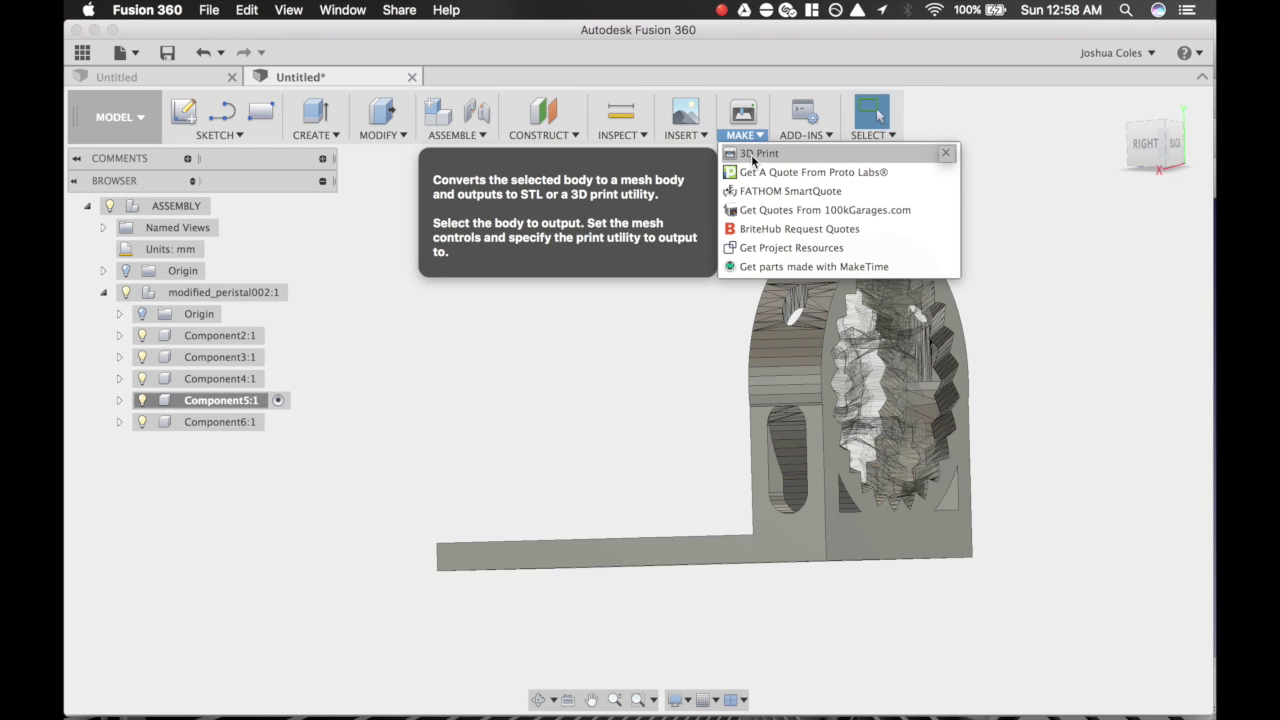
left_click(752, 159)
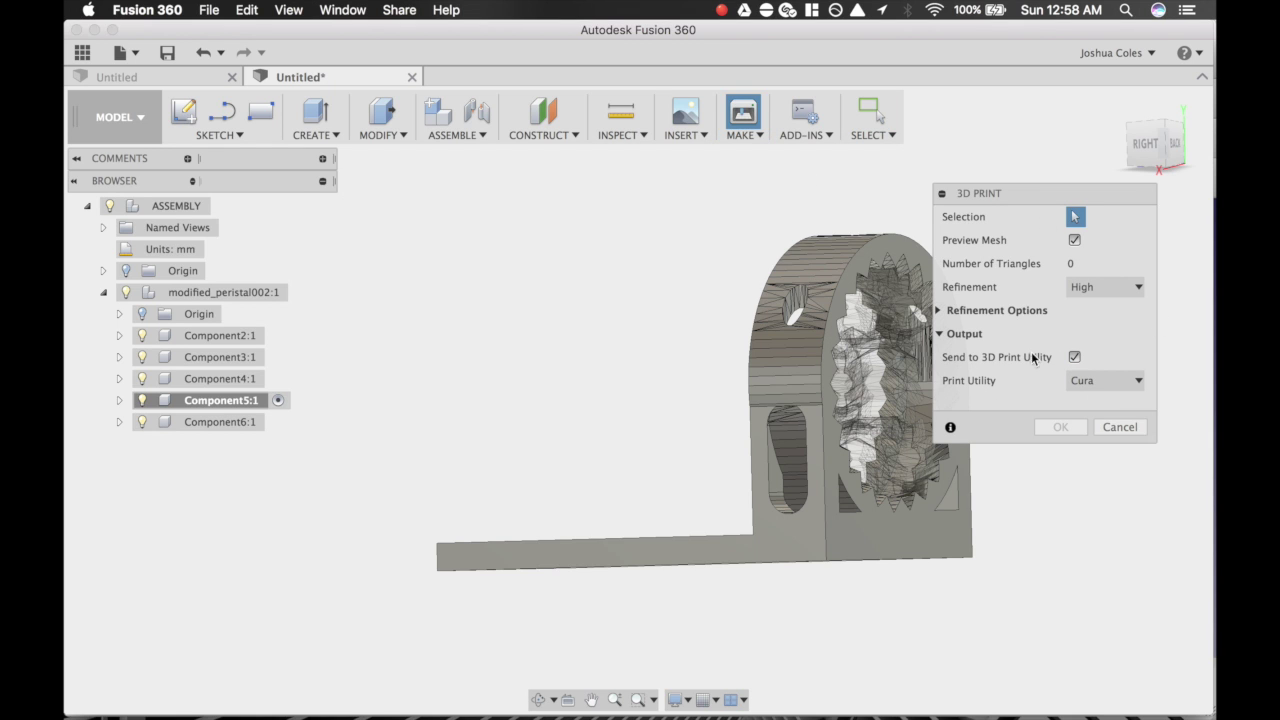
left_click(1099, 390)
left_click(1064, 429)
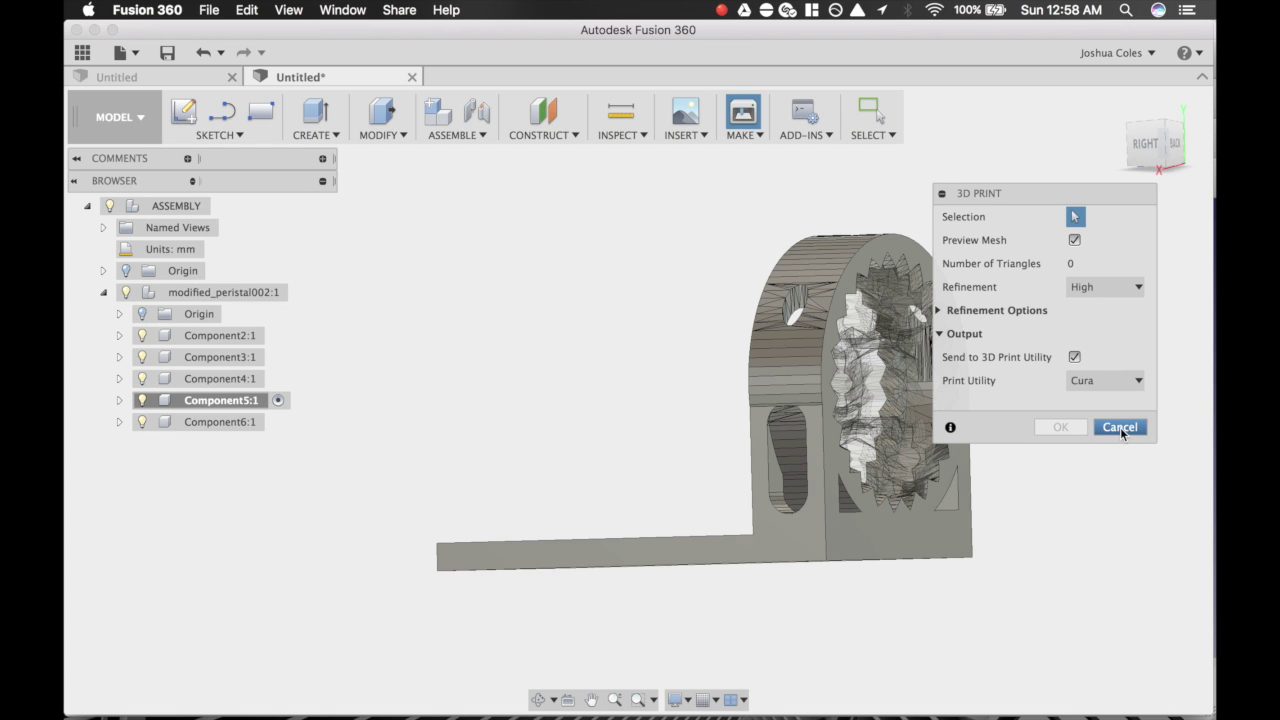